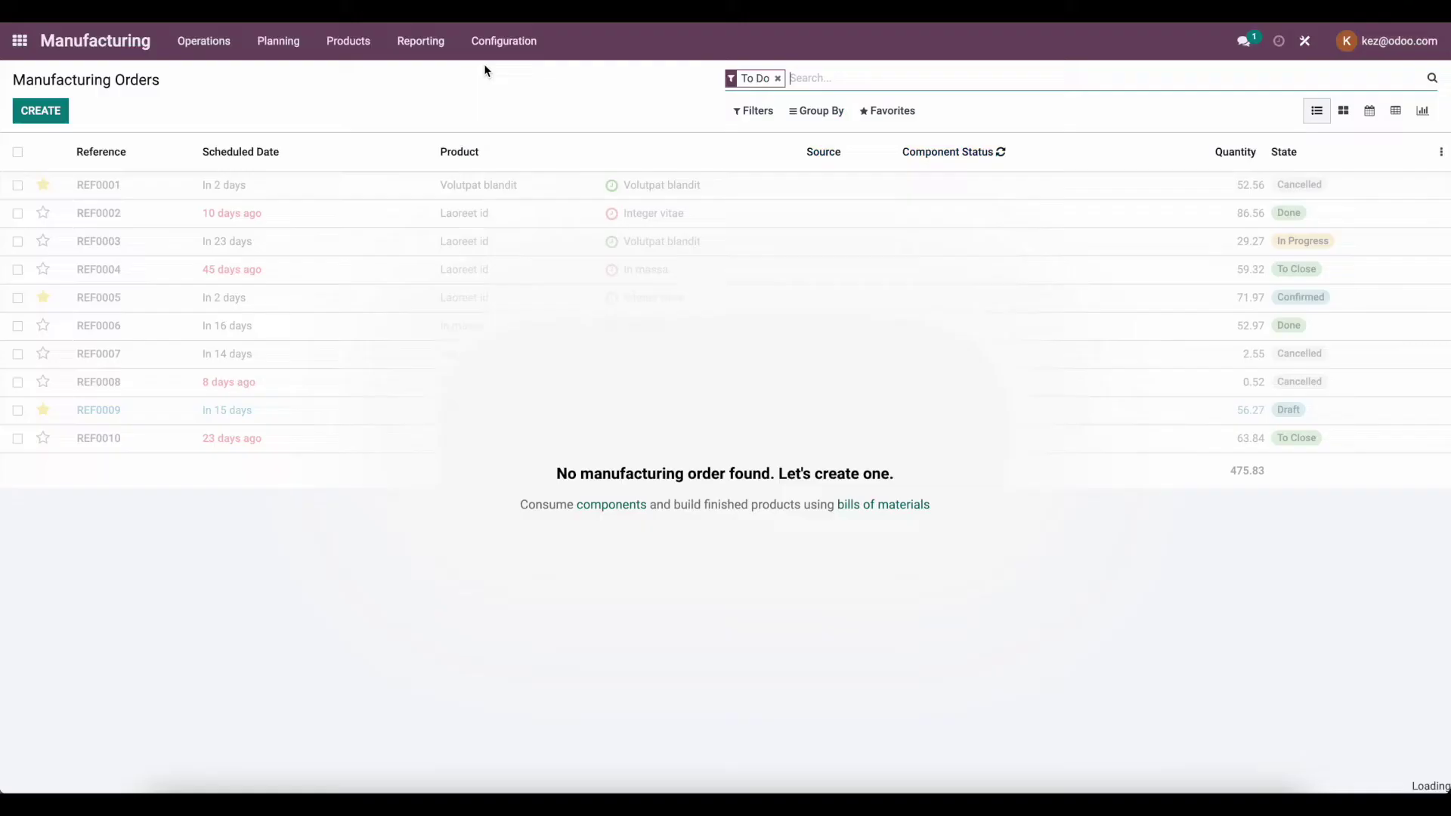
Step: Open the Manufacturing settings and save them as they are
click(502, 42)
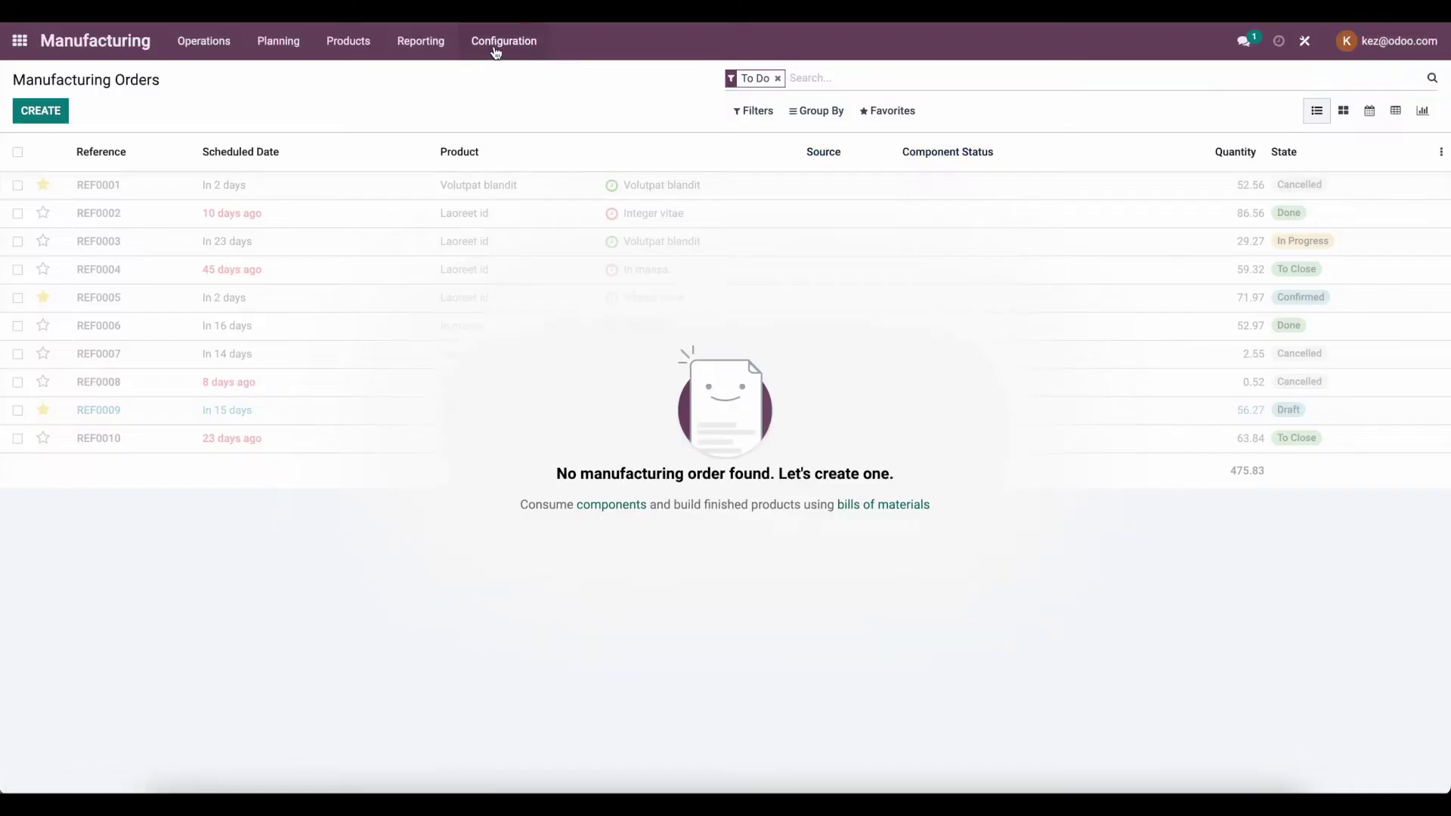
click(495, 73)
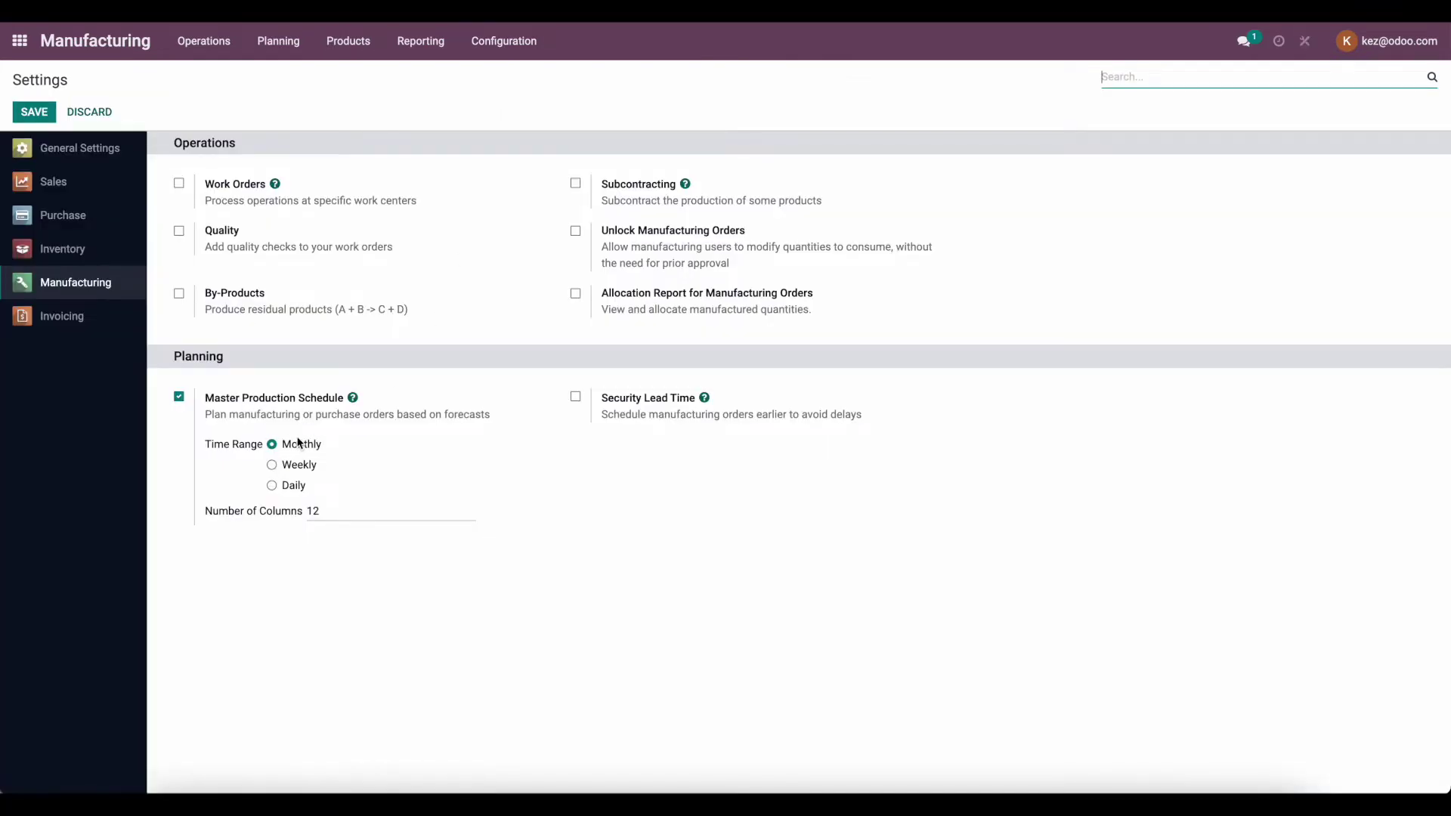
click(36, 114)
Step: Set the MPS time range to Daily with 30 columns and save
mouse_move(294, 495)
click(272, 486)
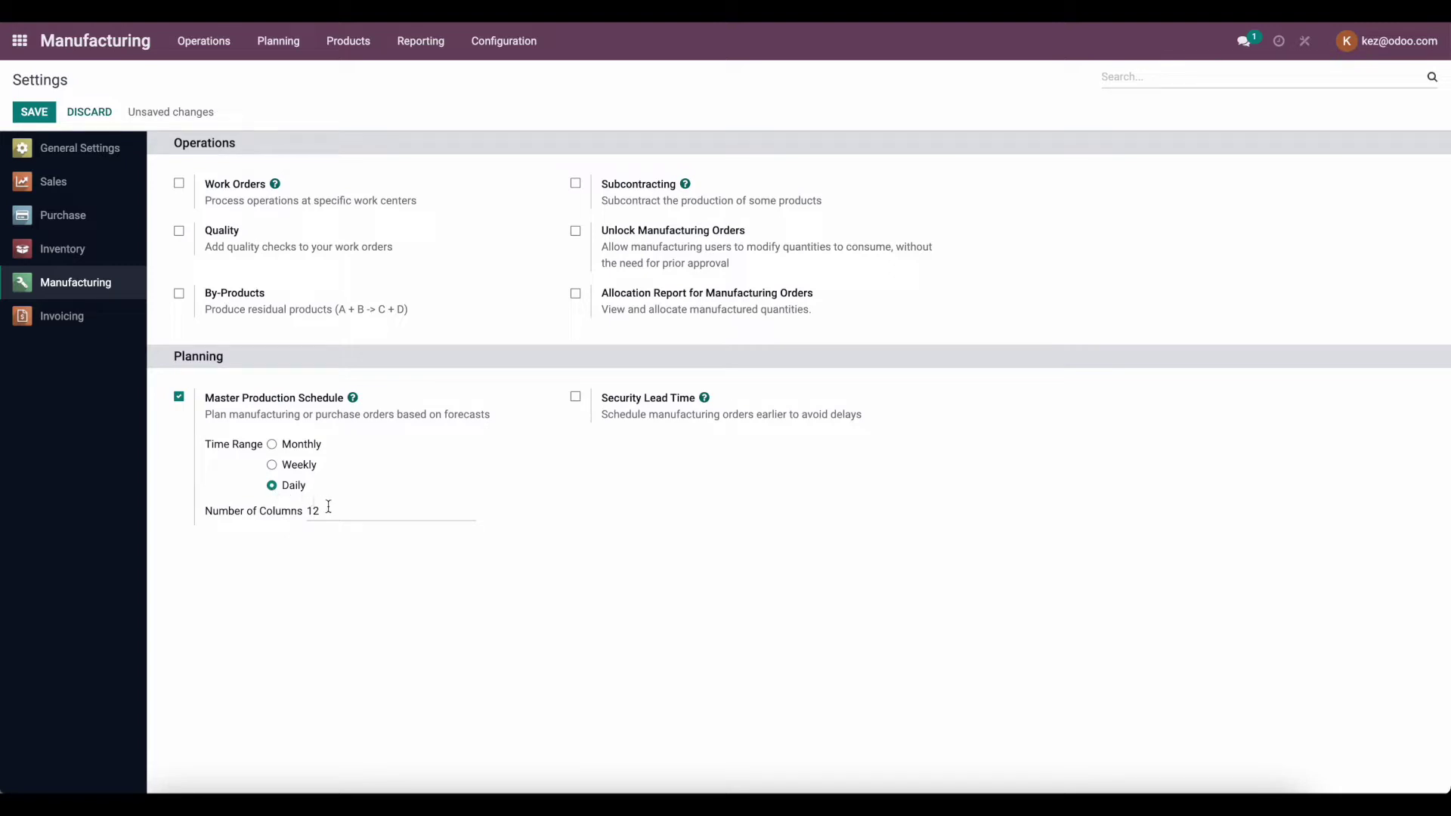
mouse_move(329, 508)
click(287, 516)
text(30)
click(273, 542)
click(34, 112)
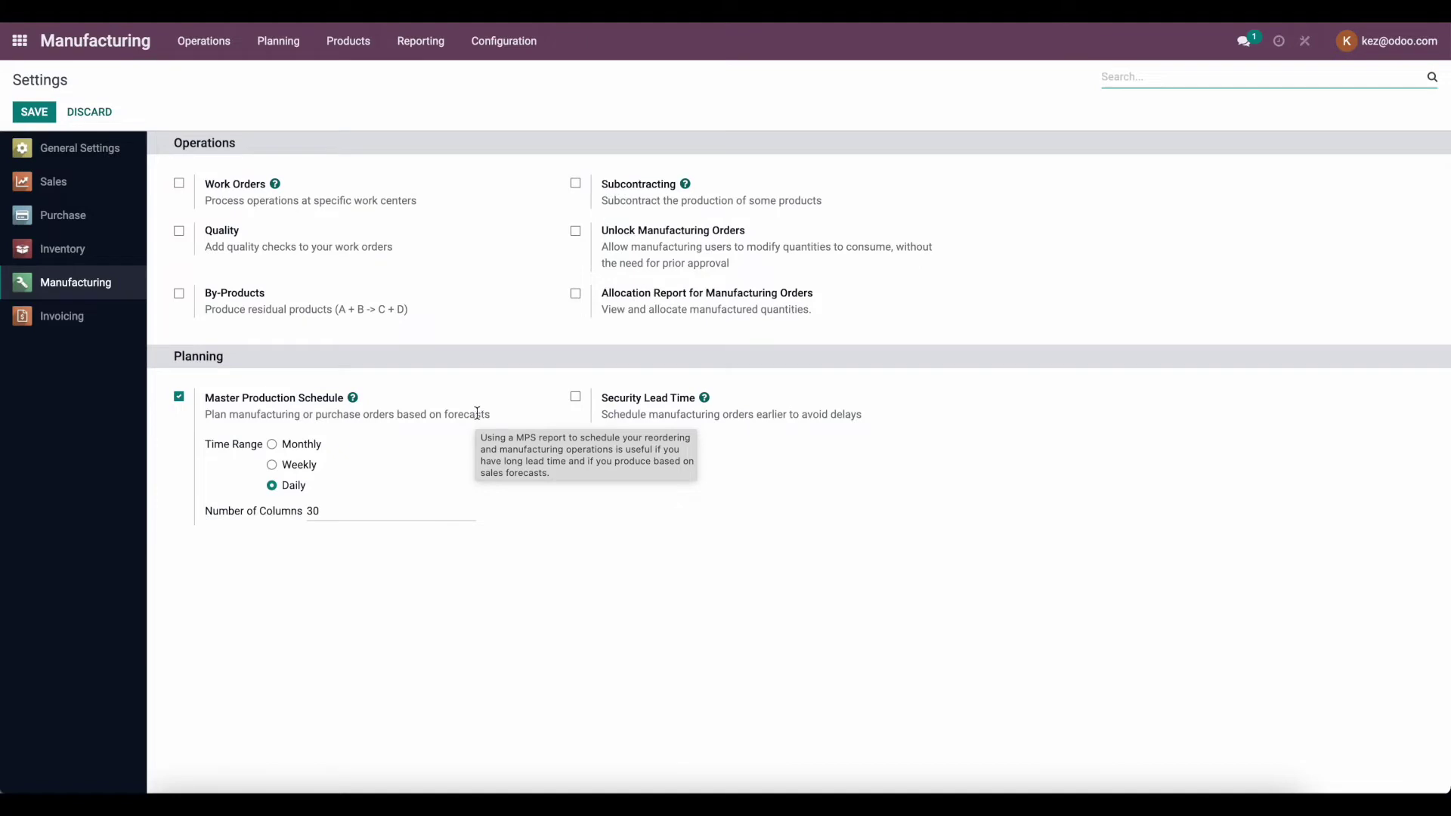
click(697, 536)
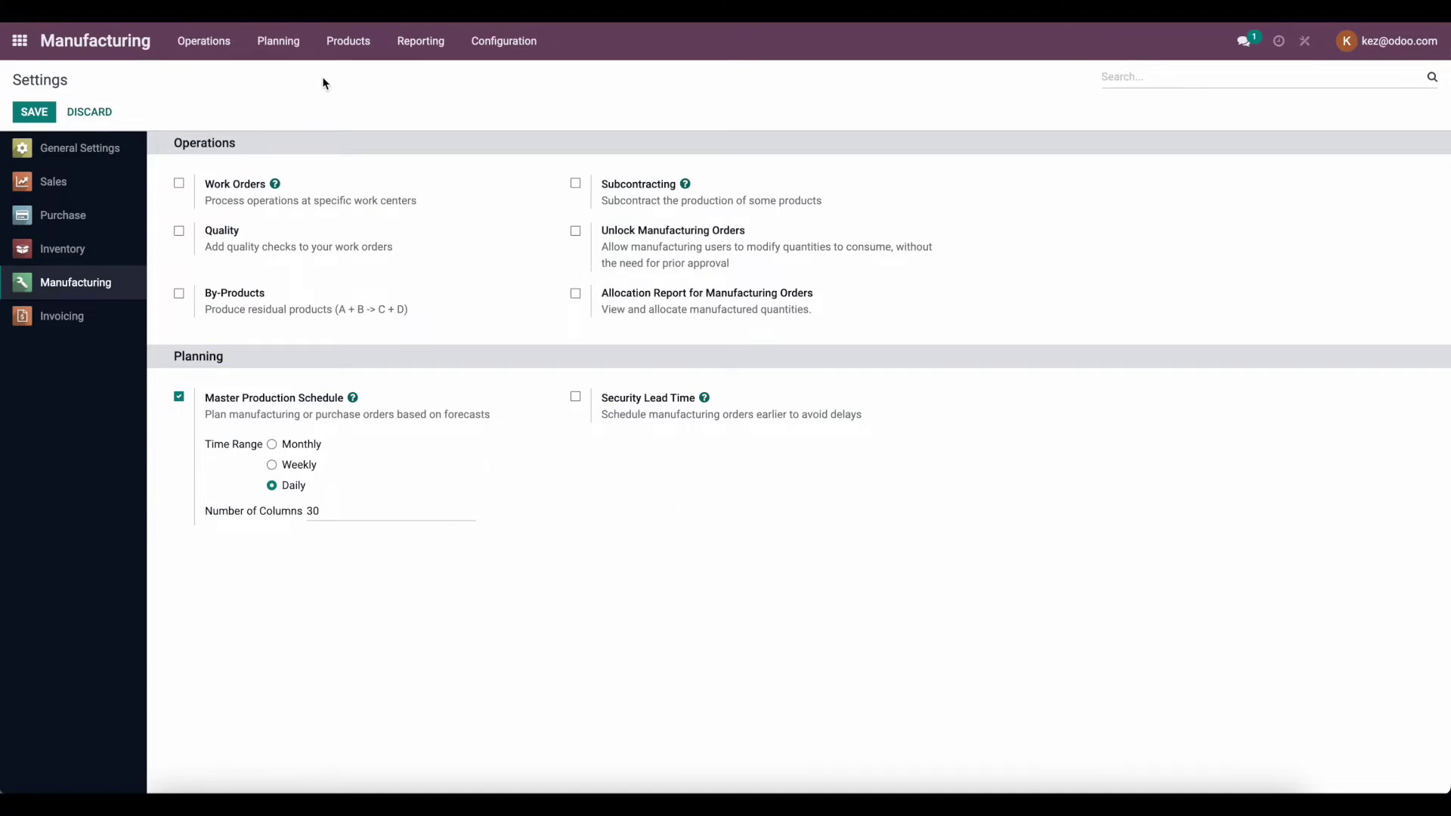
click(349, 43)
Step: Open Component 1 from the Products list and check its vendors and routes
click(350, 72)
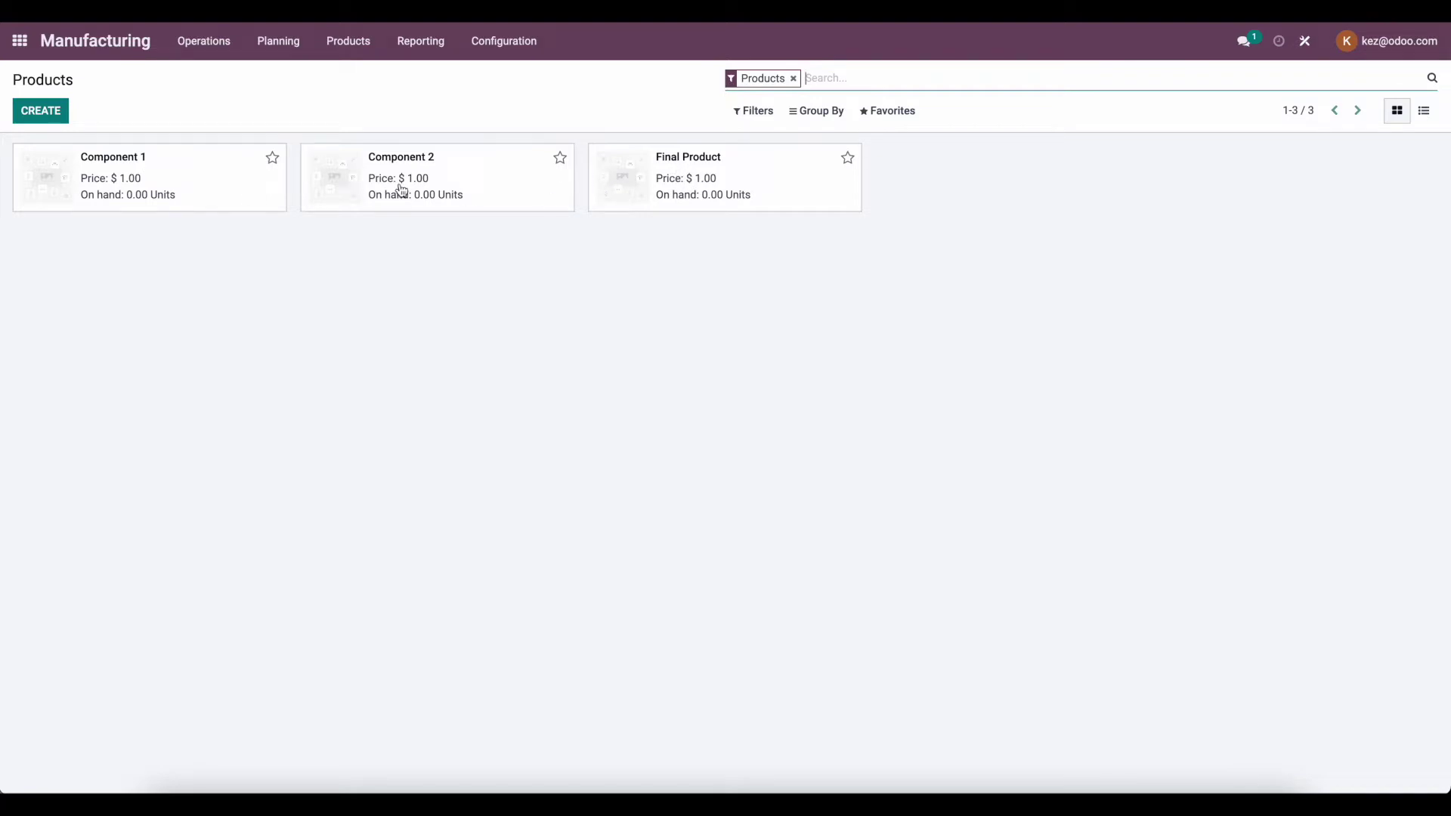
click(203, 171)
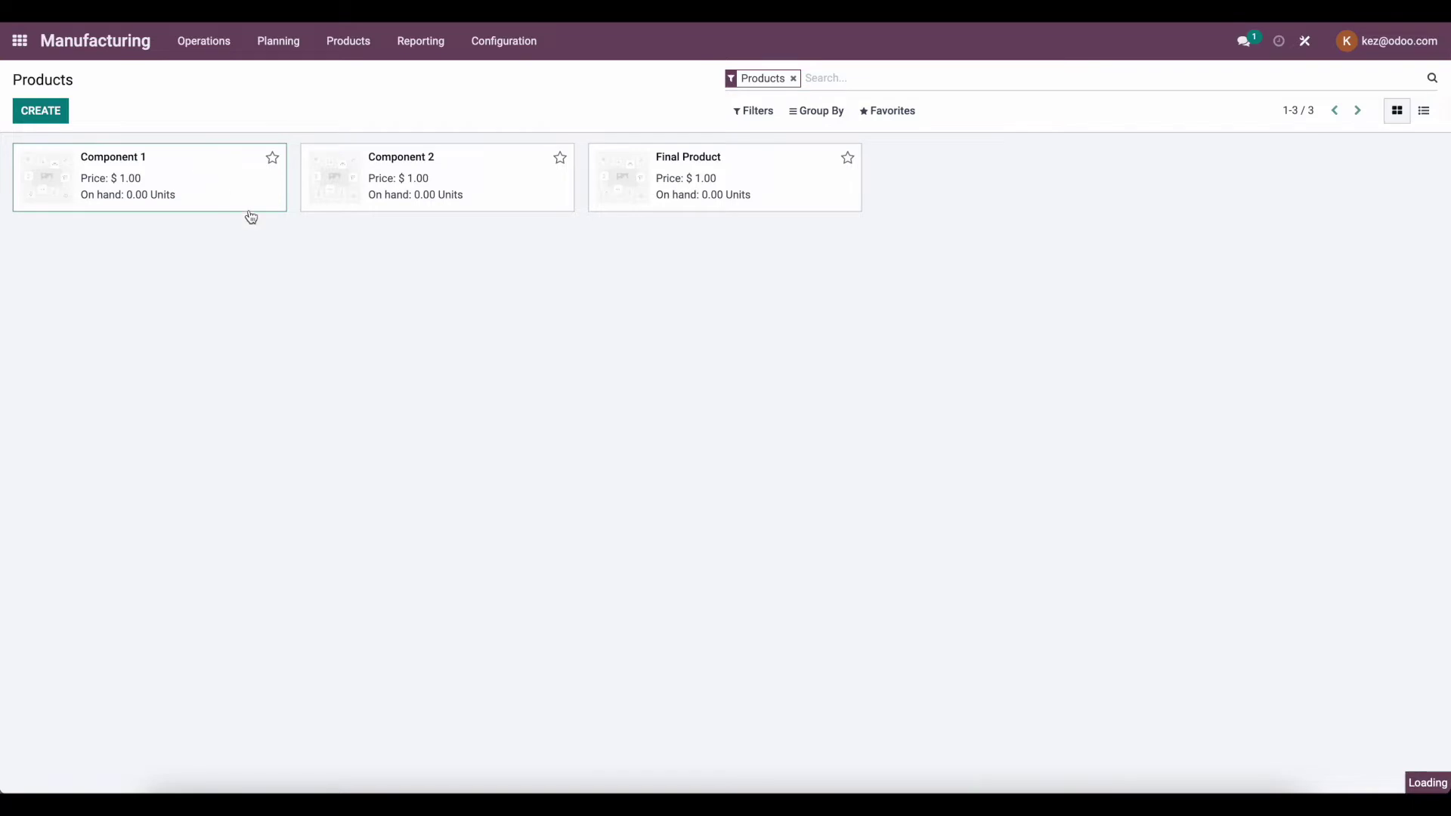
click(242, 336)
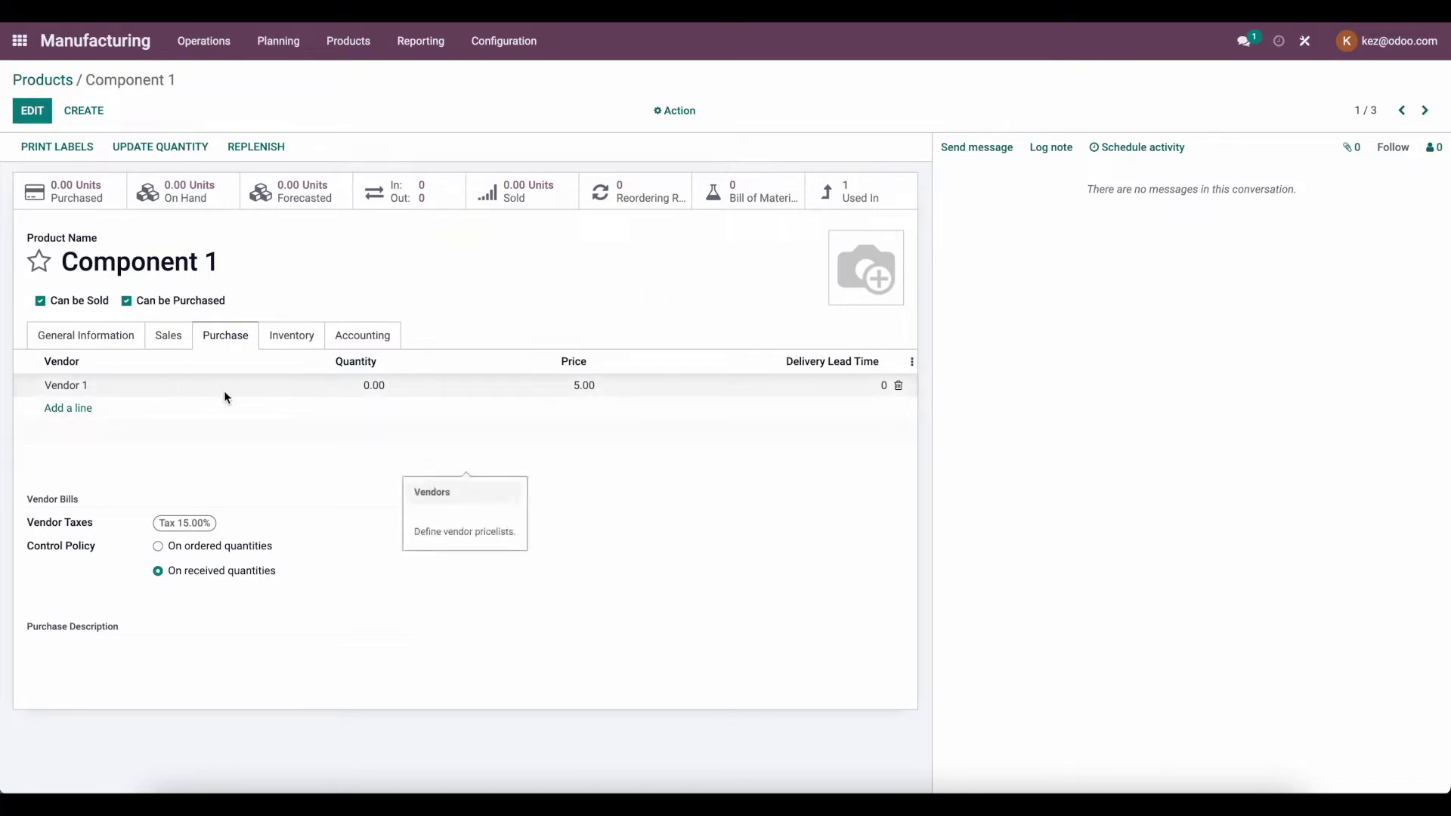
click(289, 333)
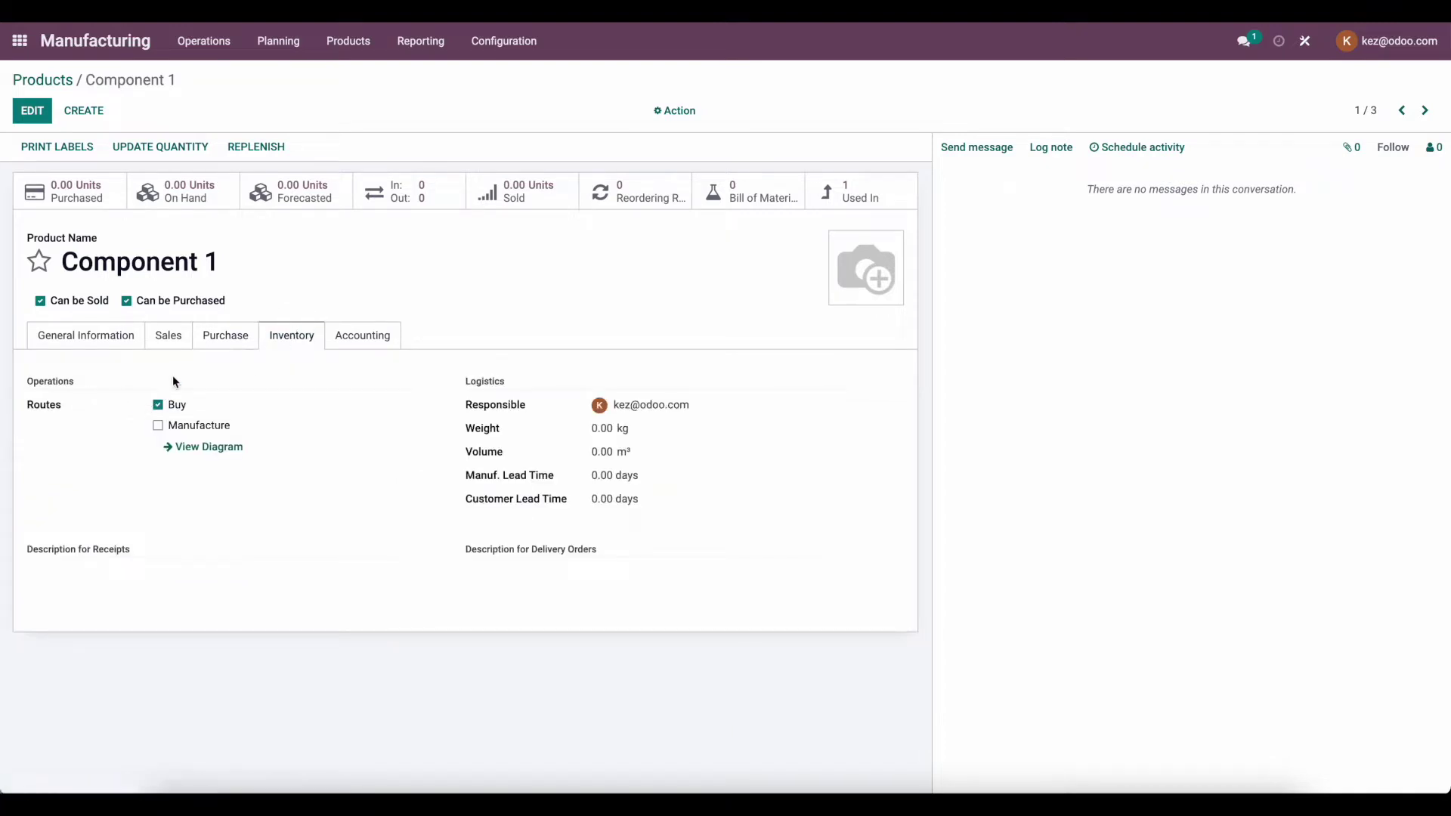
click(227, 339)
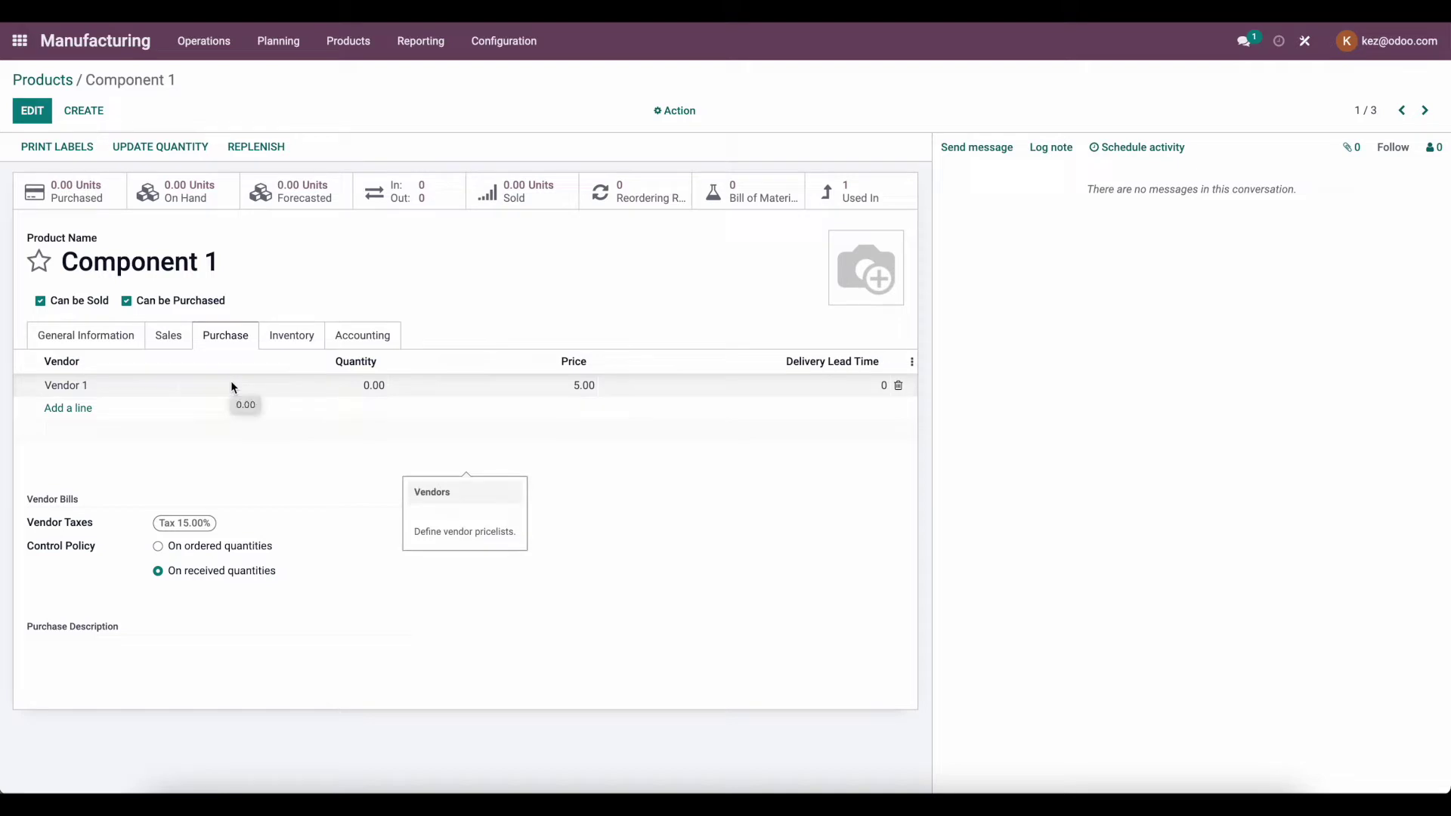
Step: Page through Component 2 to Final Product and check its Manufacture route
click(1424, 110)
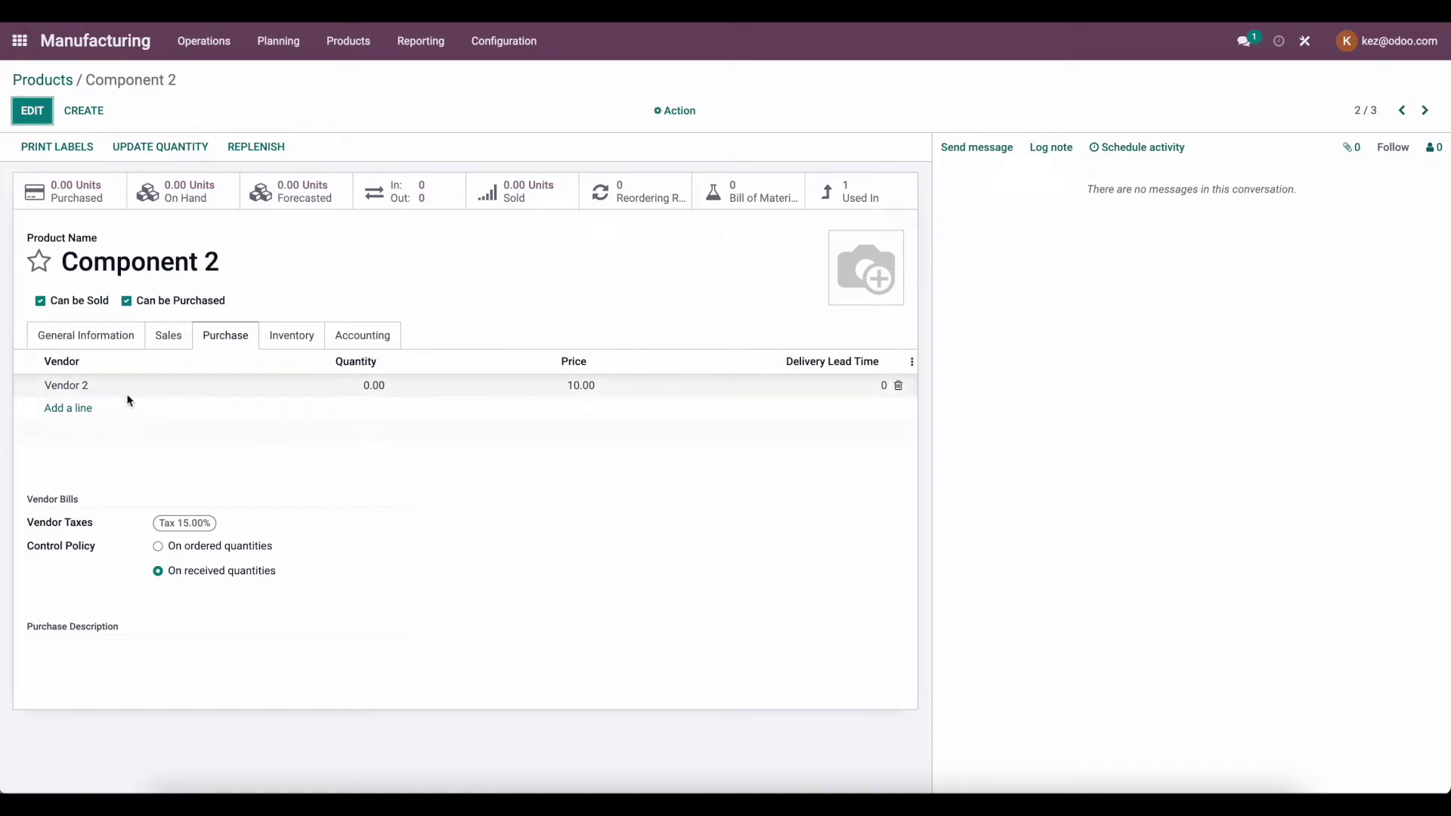
click(1424, 110)
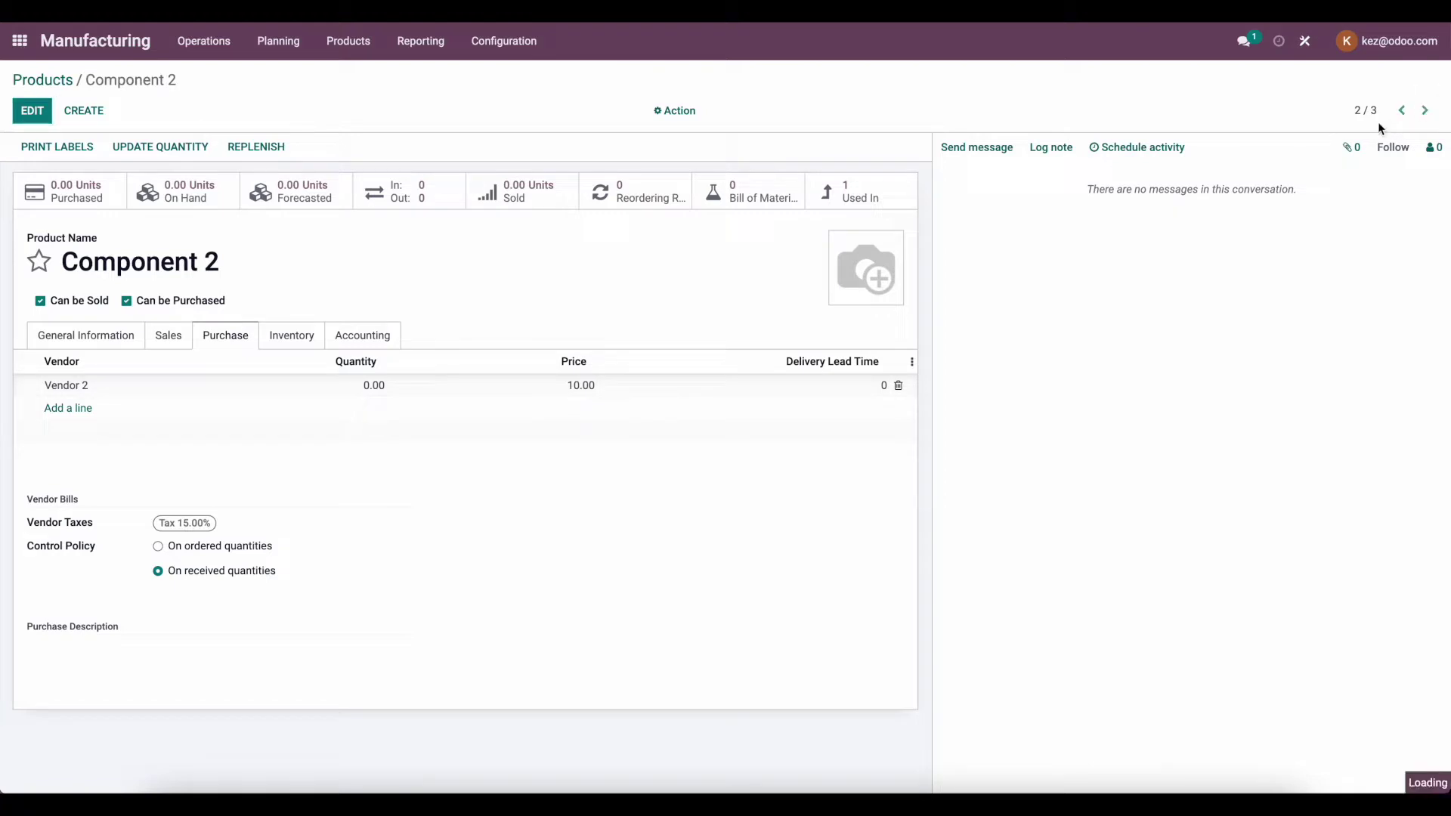
click(293, 342)
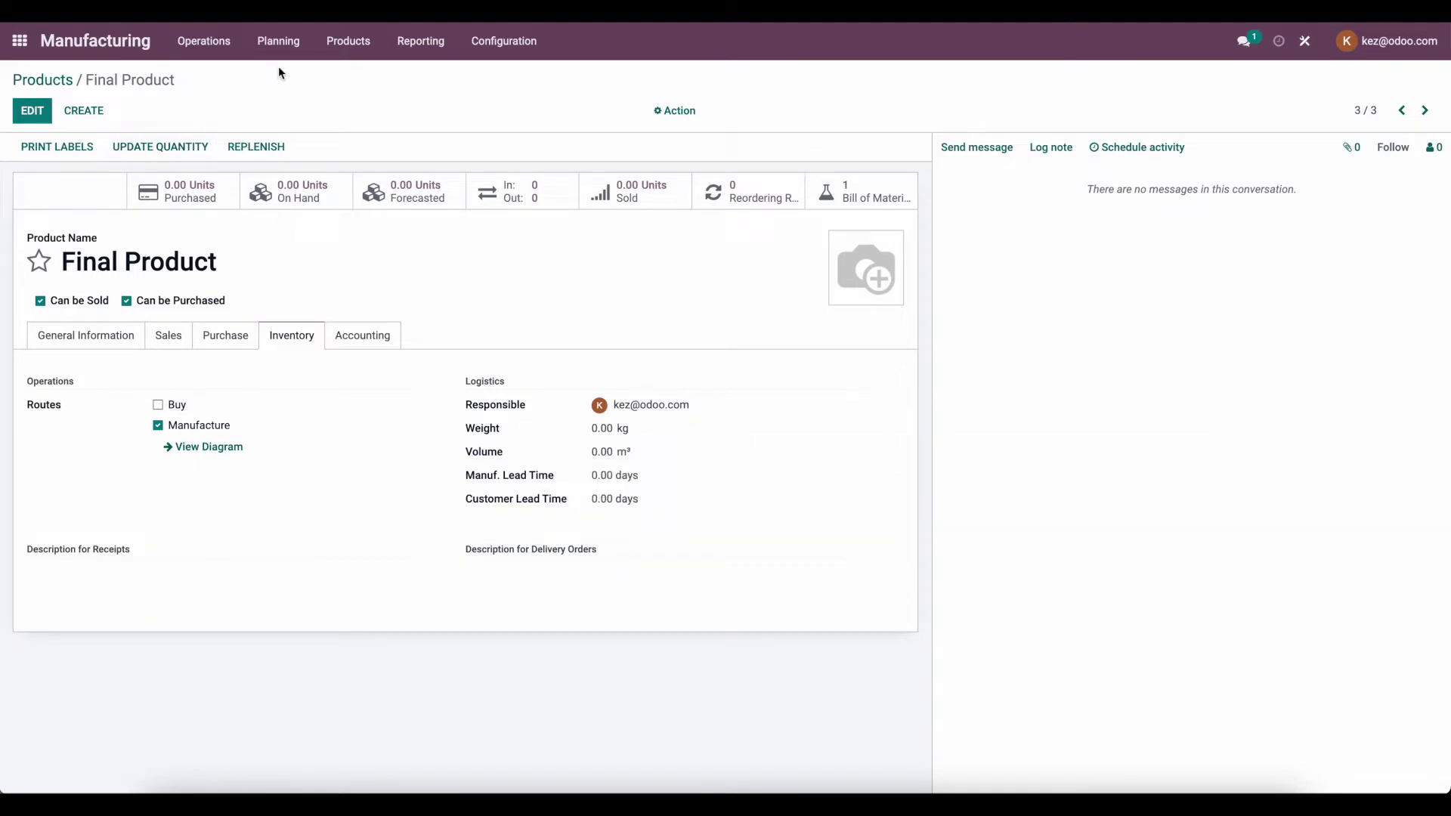
click(279, 41)
click(293, 98)
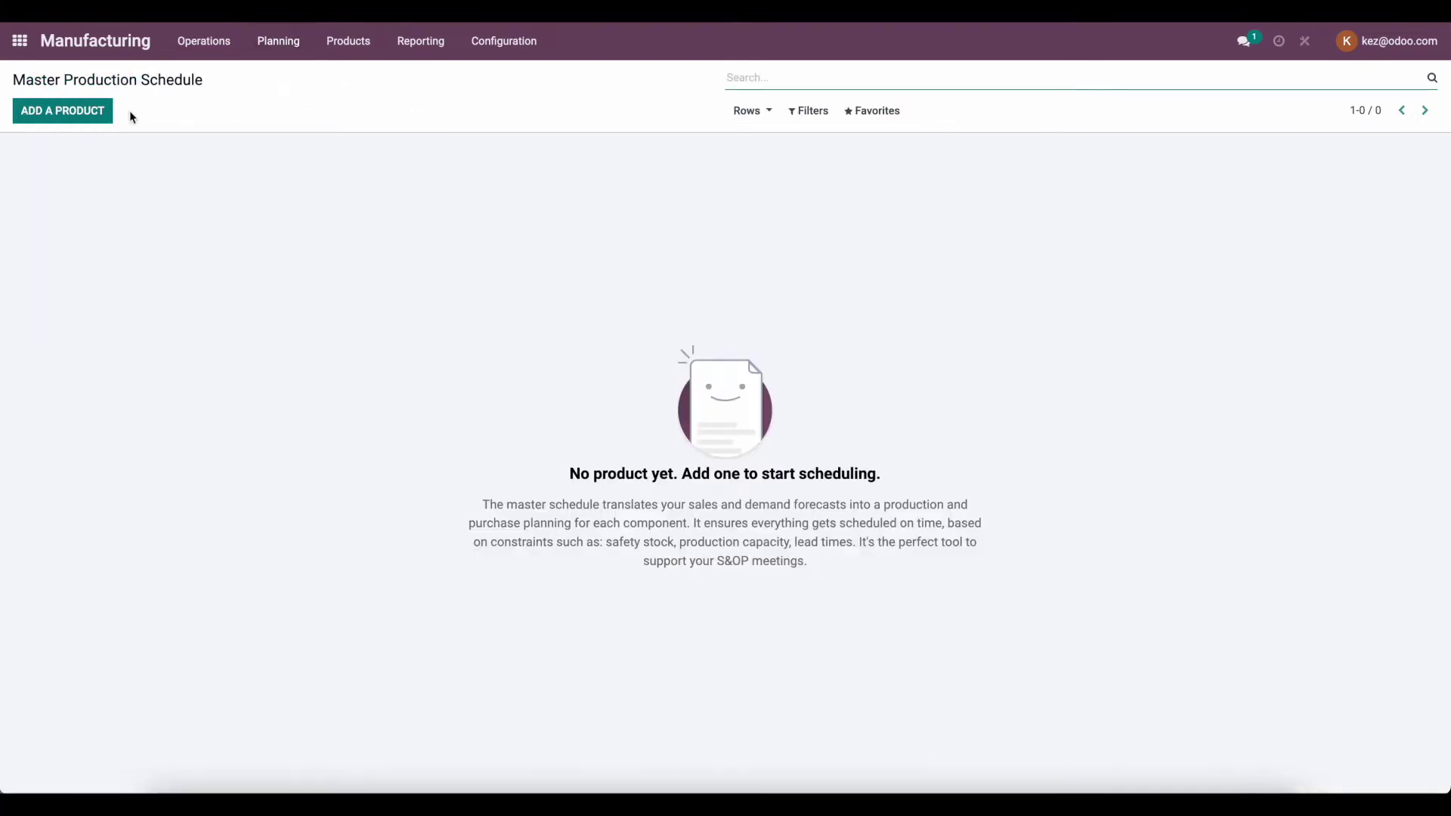
Step: Add Final Product with its bill of materials to the MPS, bringing in Component 1 and 2
click(81, 120)
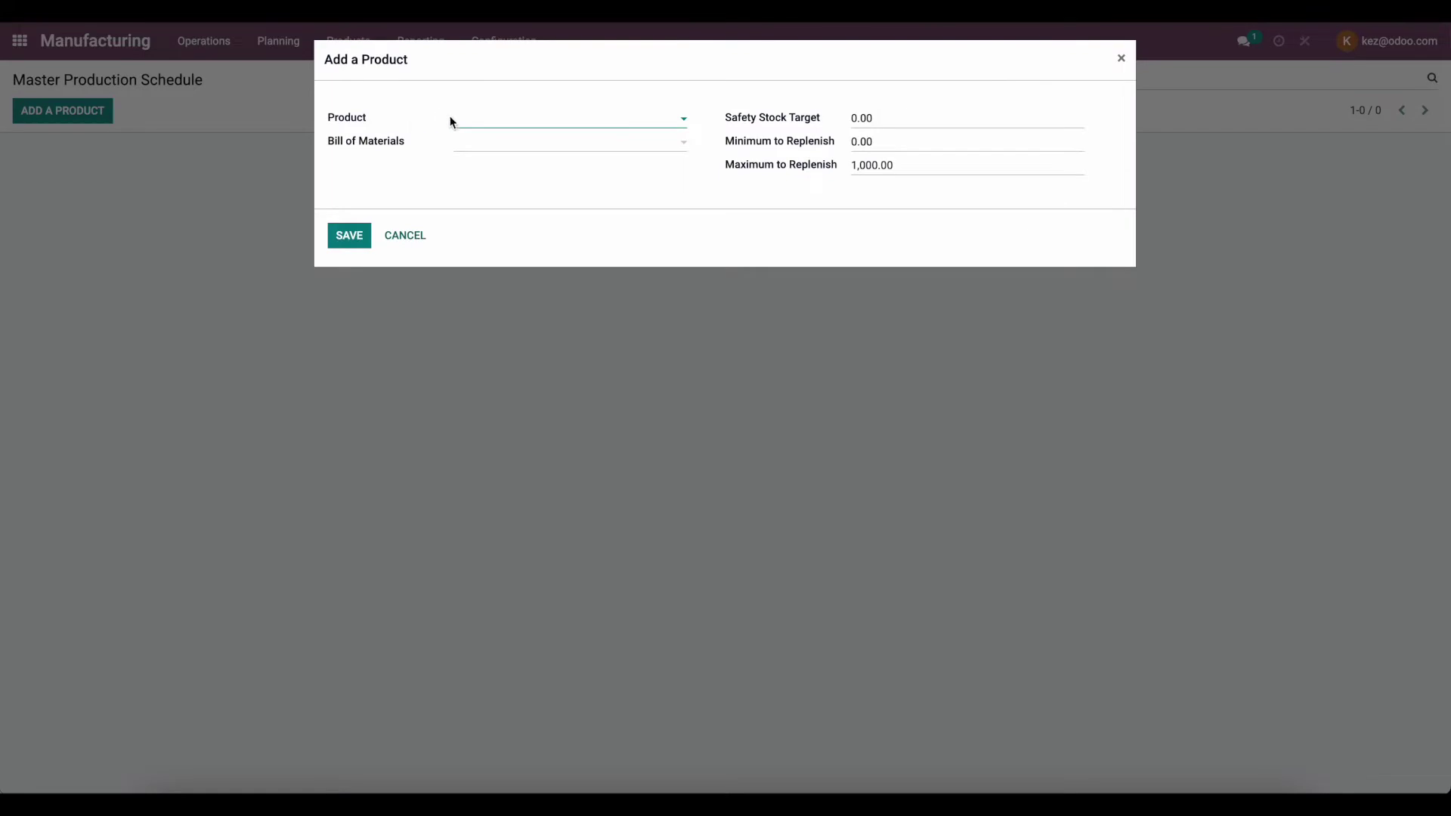
click(516, 121)
click(541, 187)
click(492, 151)
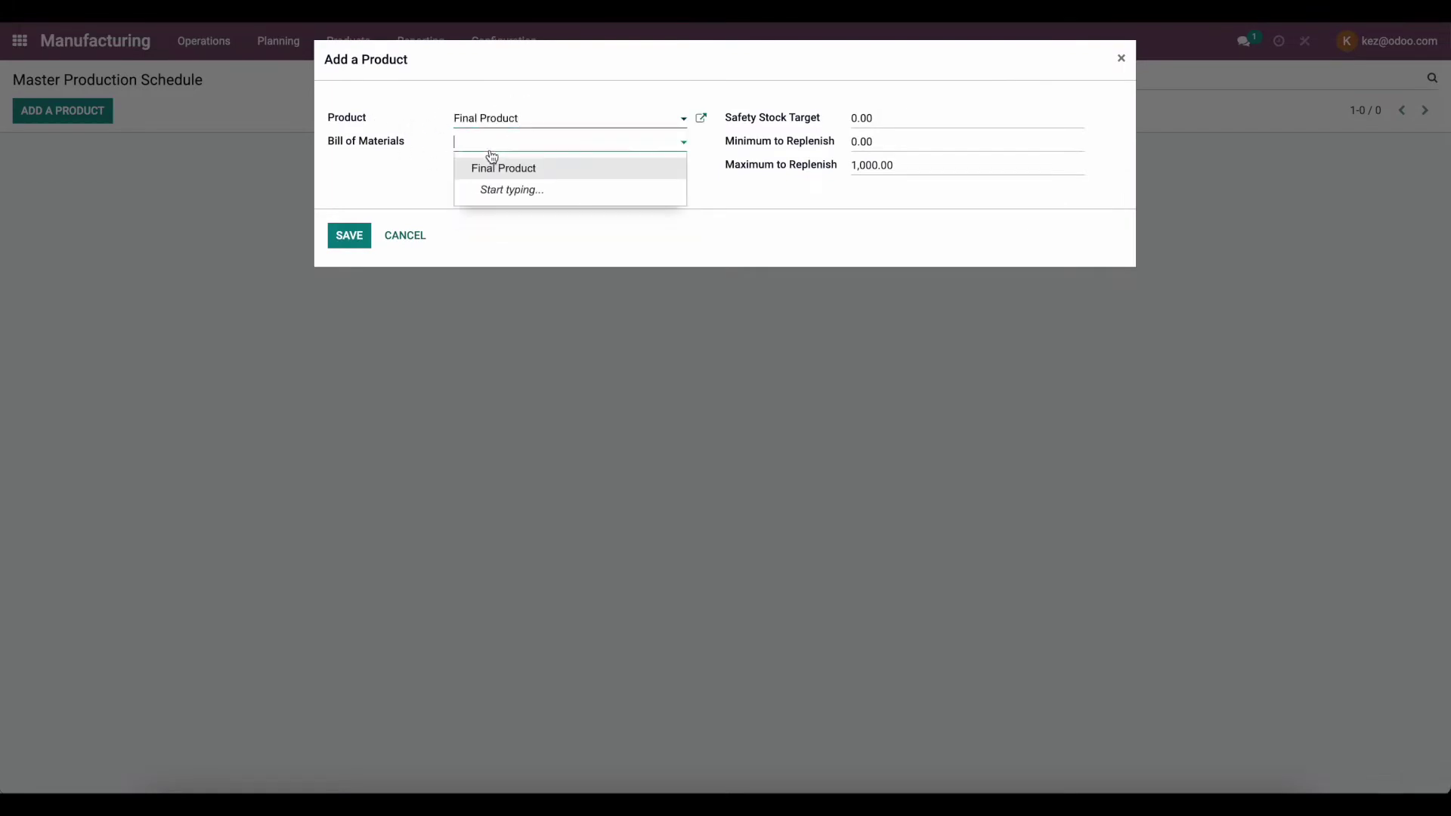
click(500, 167)
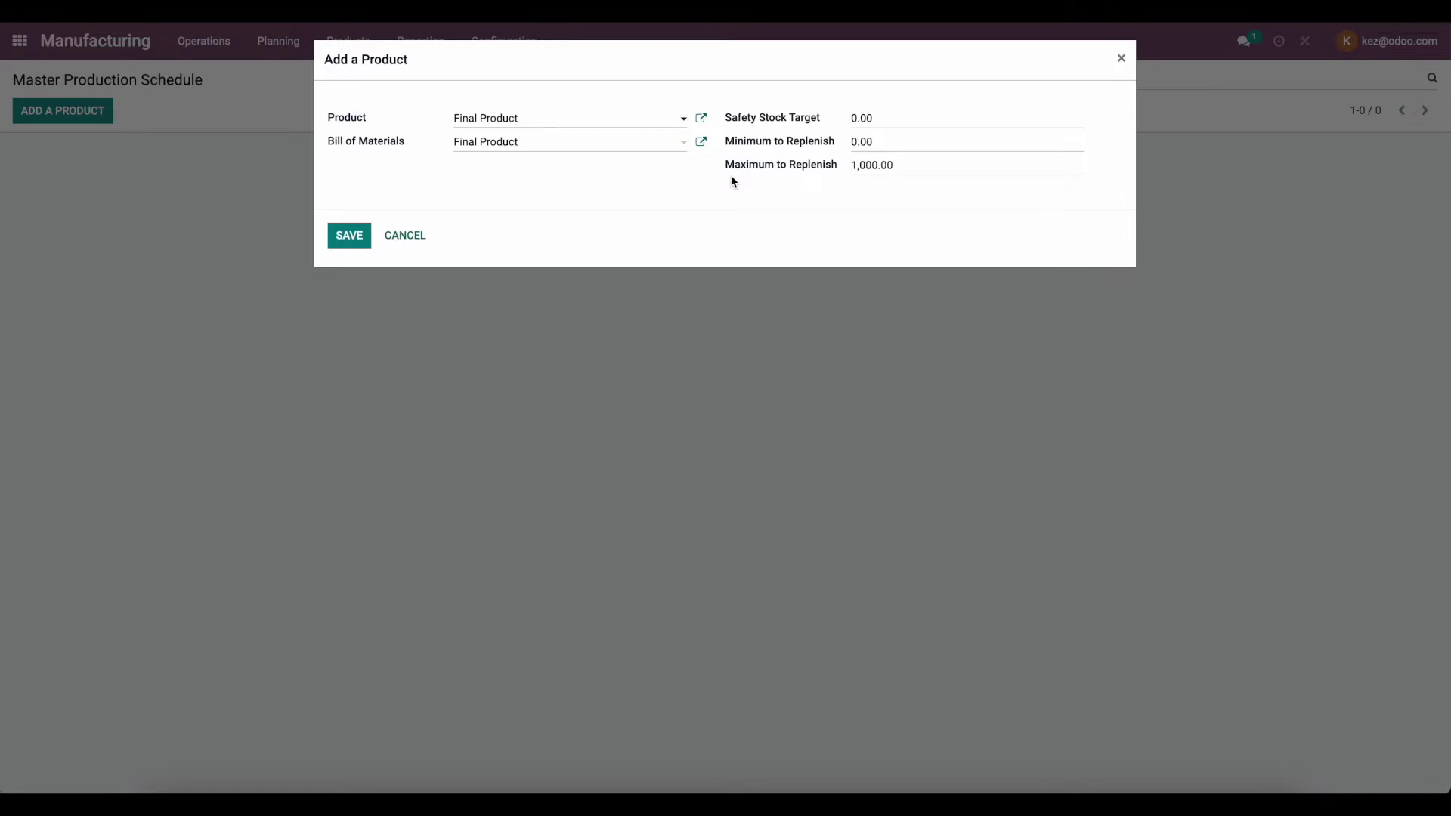
click(348, 235)
click(833, 77)
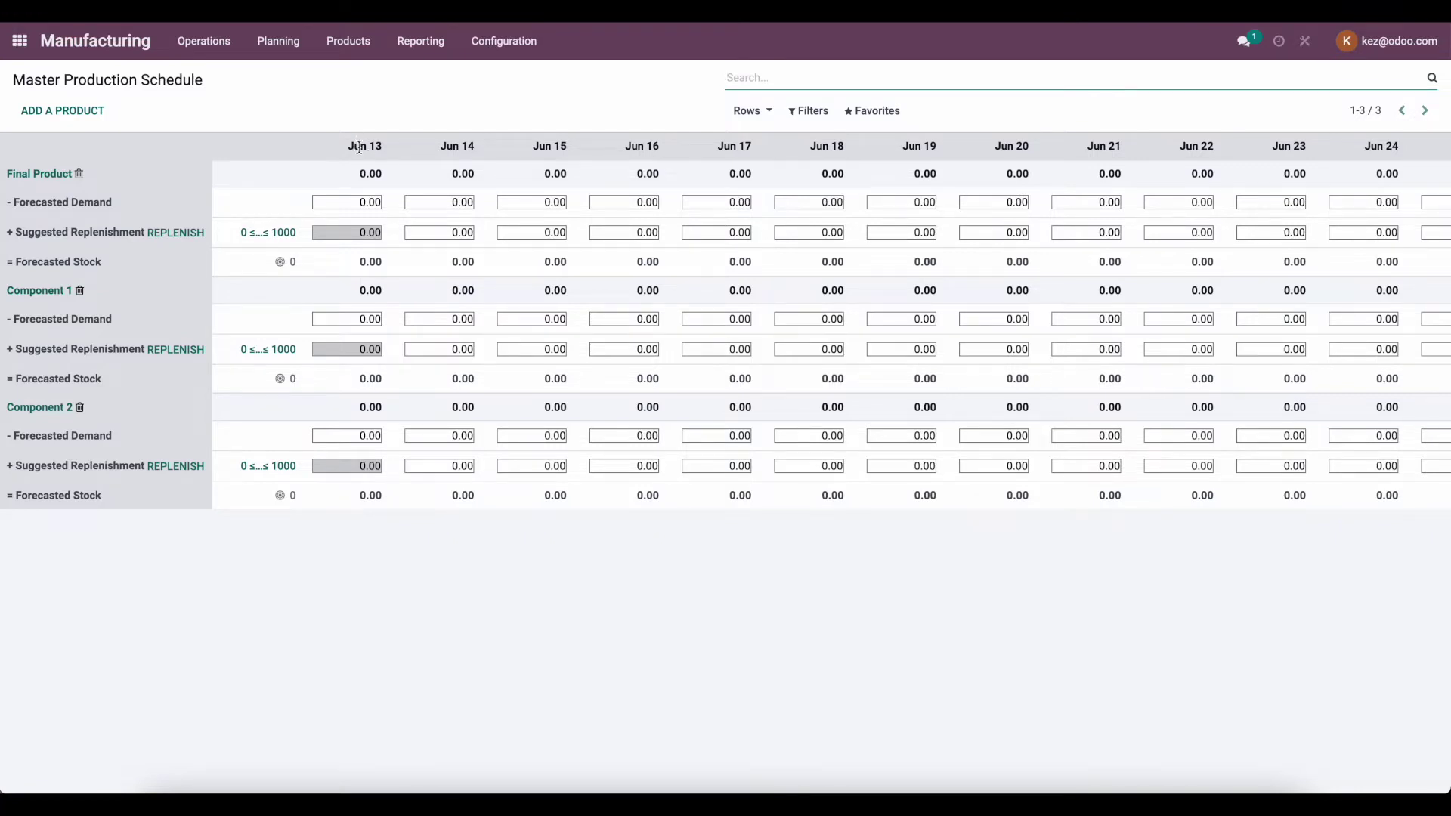
Step: Scroll the schedule right through the daily columns and back to review all three product rows
scroll(361, 148, right, 10)
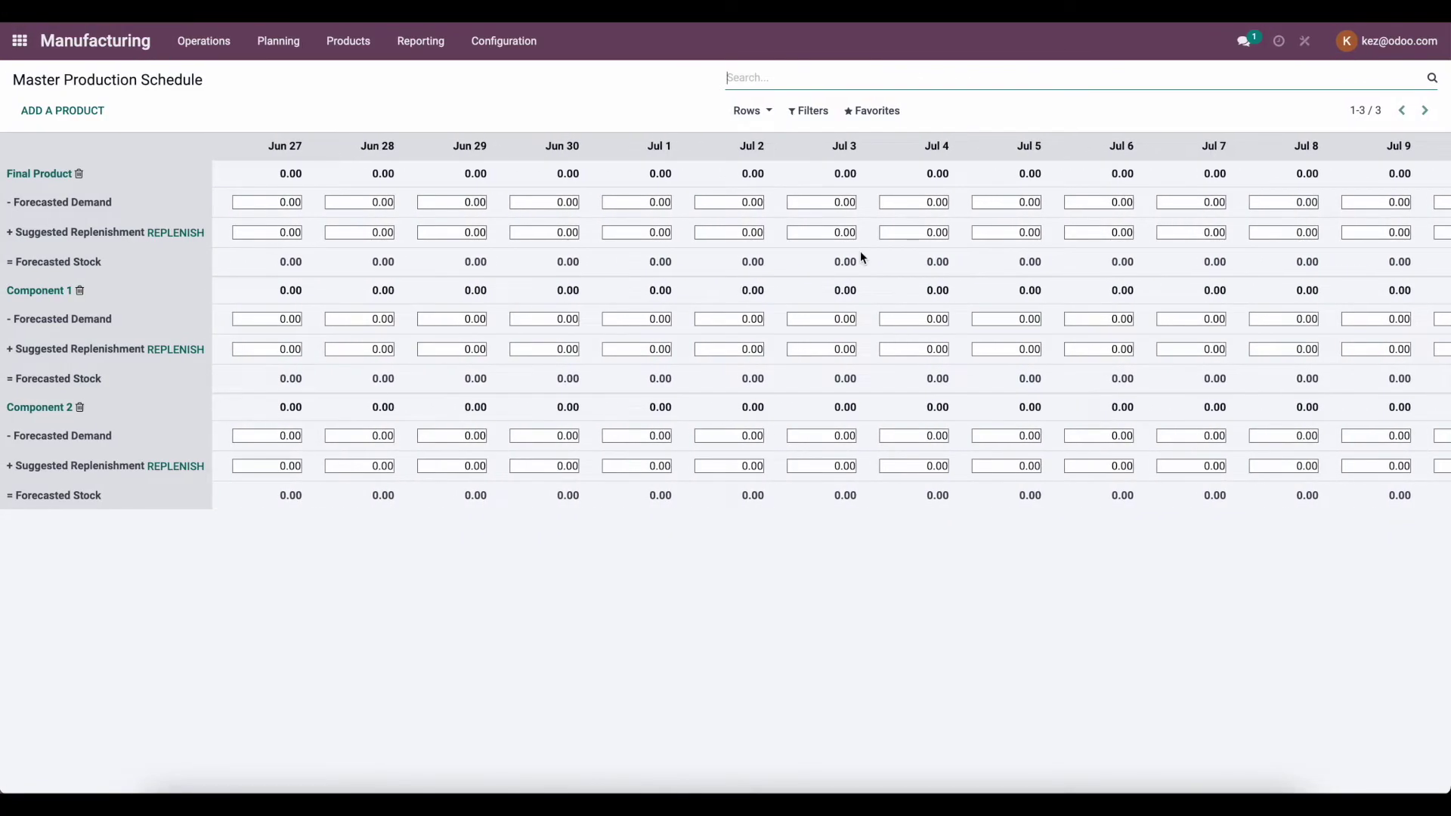
scroll(862, 258, left, 12)
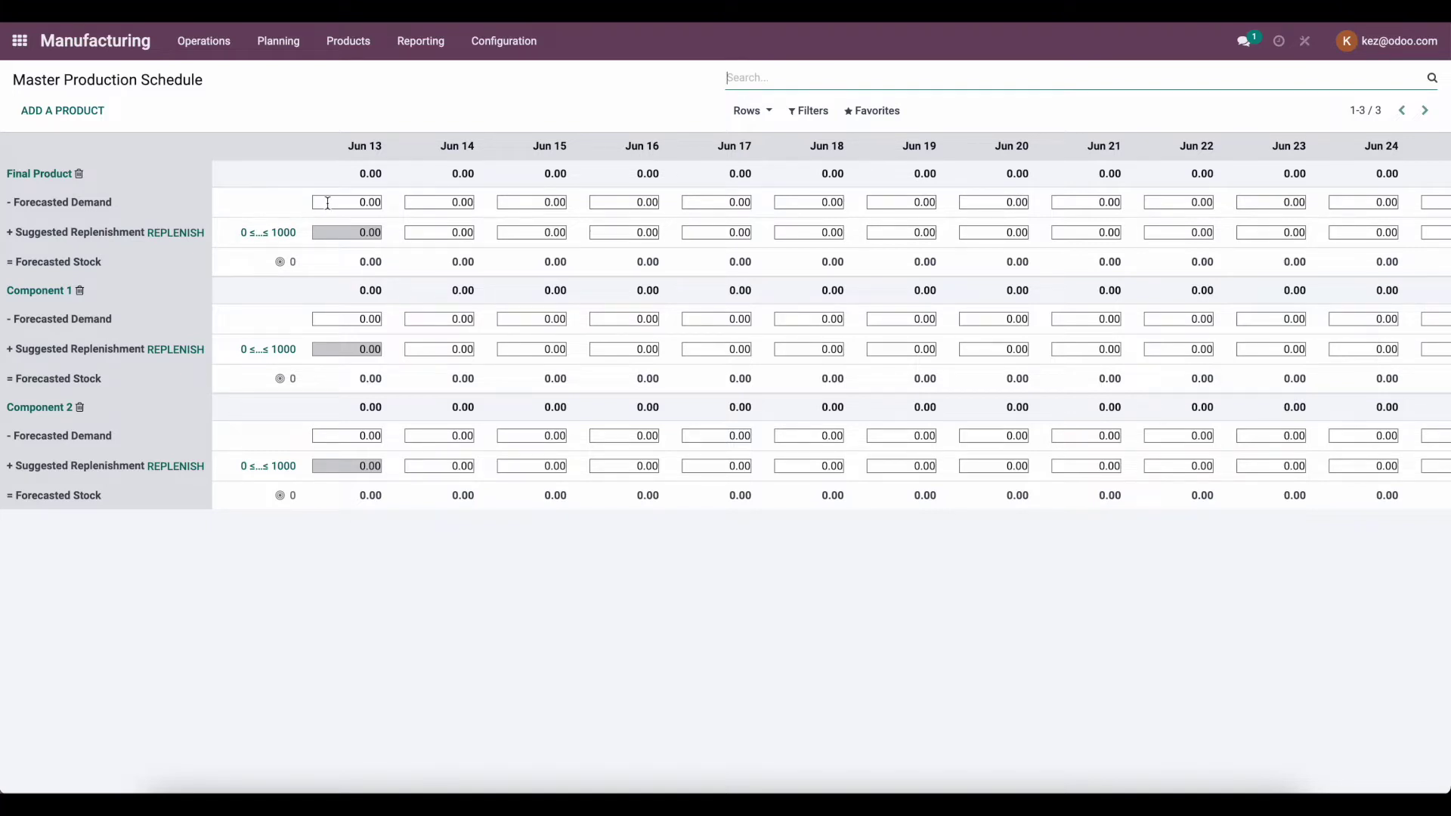
click(351, 199)
text(100)
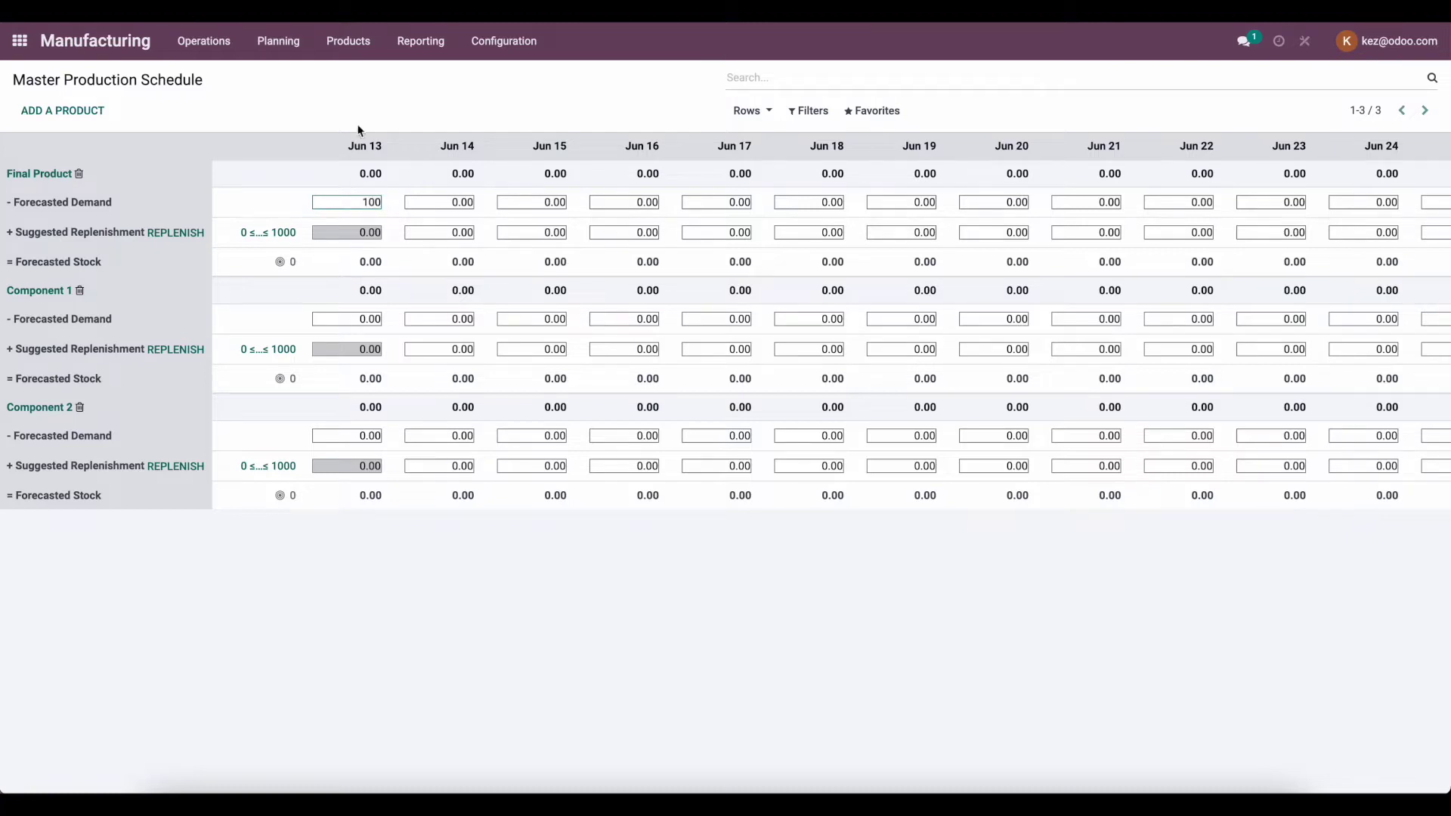
key(Tab)
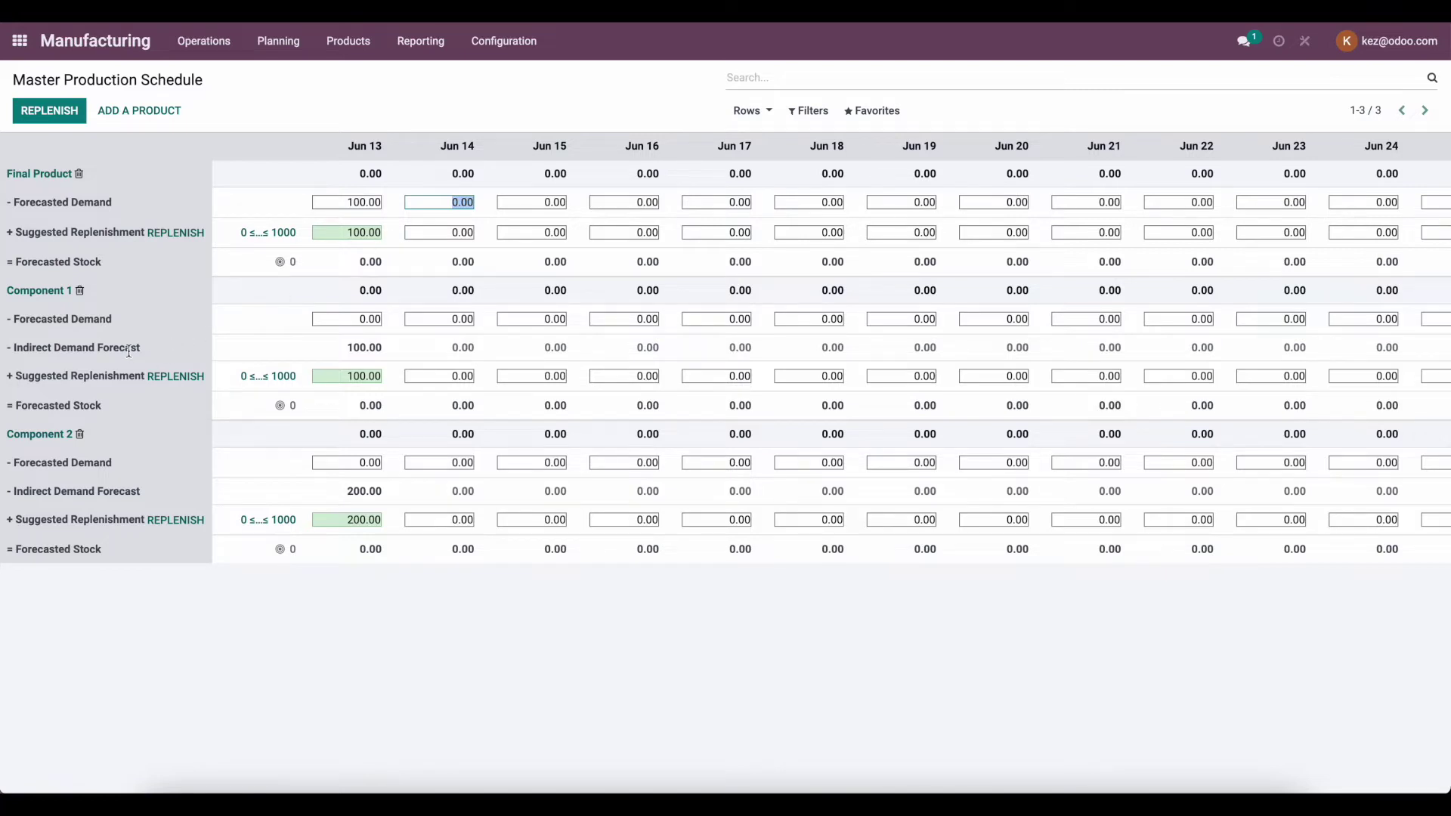
mouse_move(130, 349)
drag(387, 347, 344, 350)
drag(379, 503, 345, 499)
click(342, 495)
click(340, 198)
text(0)
key(Tab)
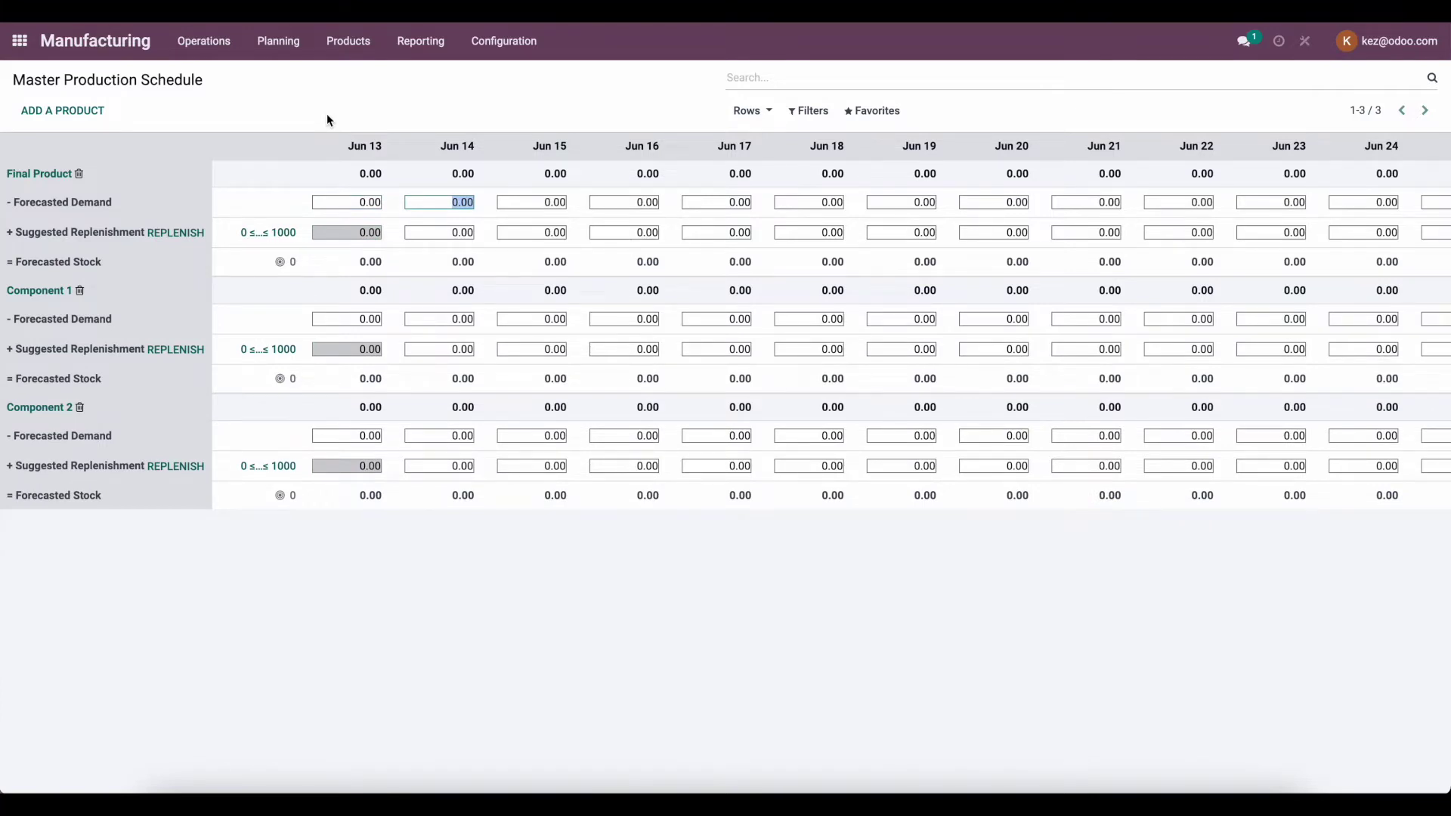
click(502, 43)
Step: Turn on Security Lead Time at 5 days in Manufacturing settings and save
click(501, 76)
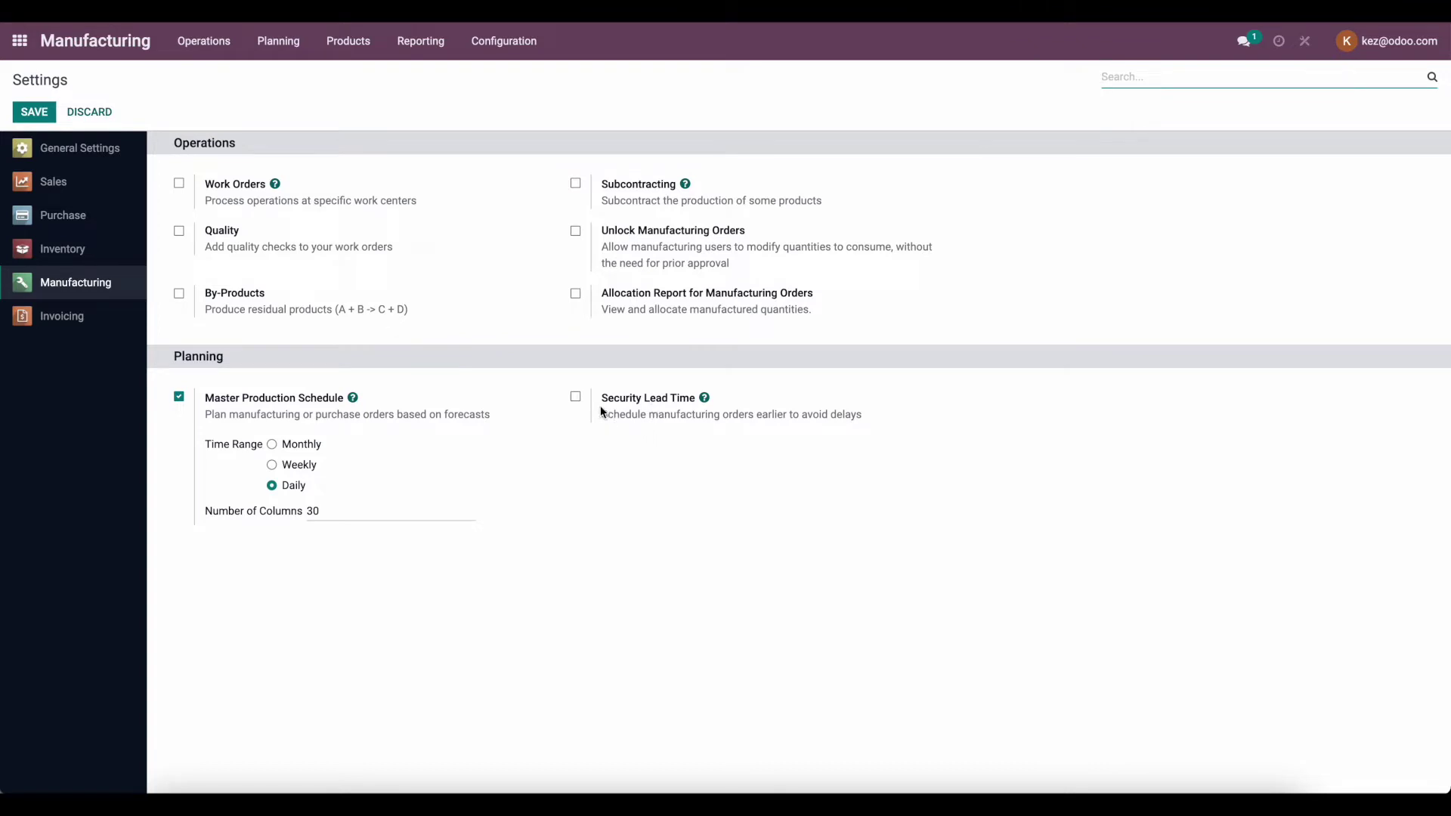
click(576, 398)
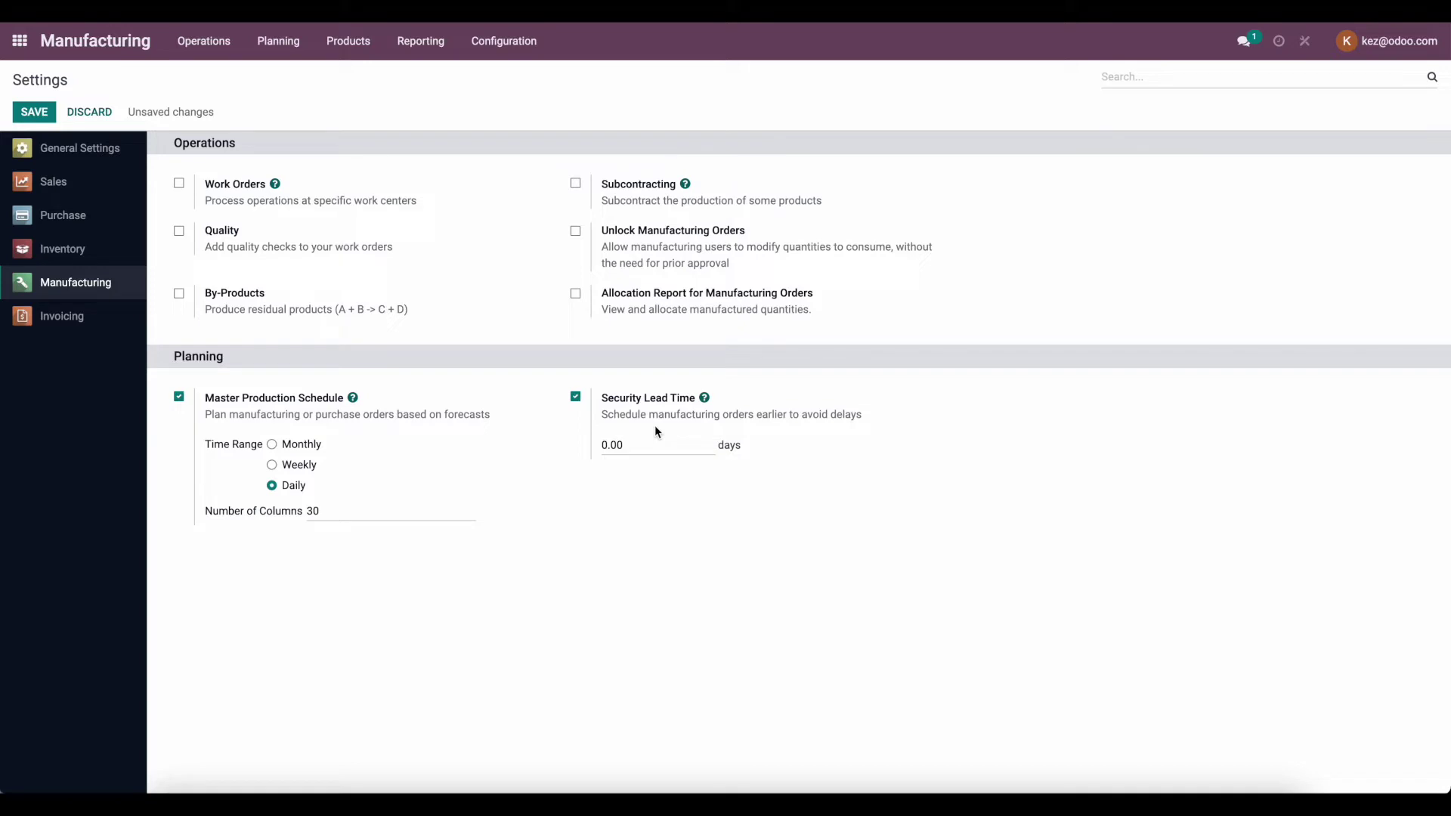
drag(650, 444, 586, 448)
text(5)
click(44, 108)
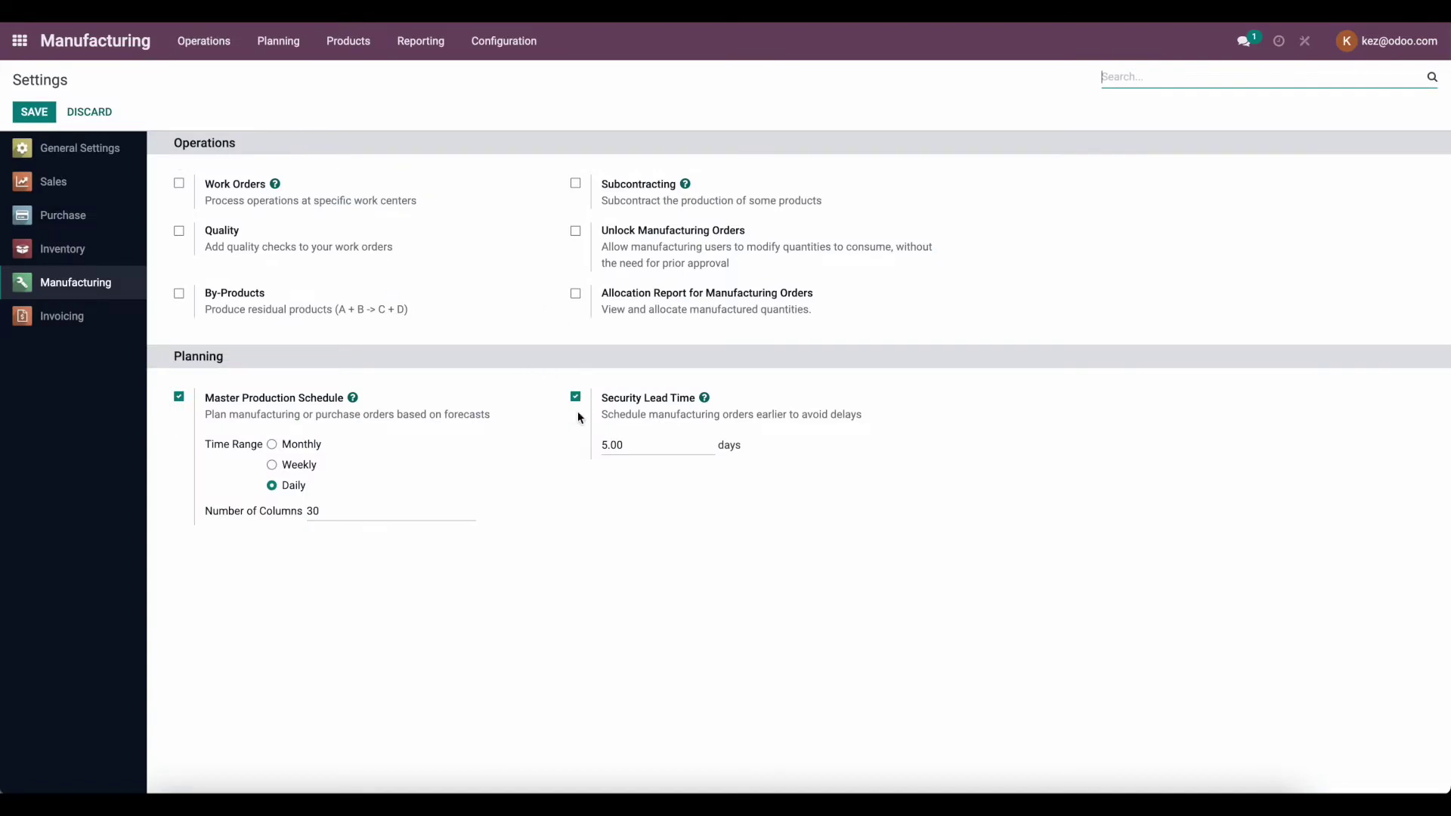
click(270, 44)
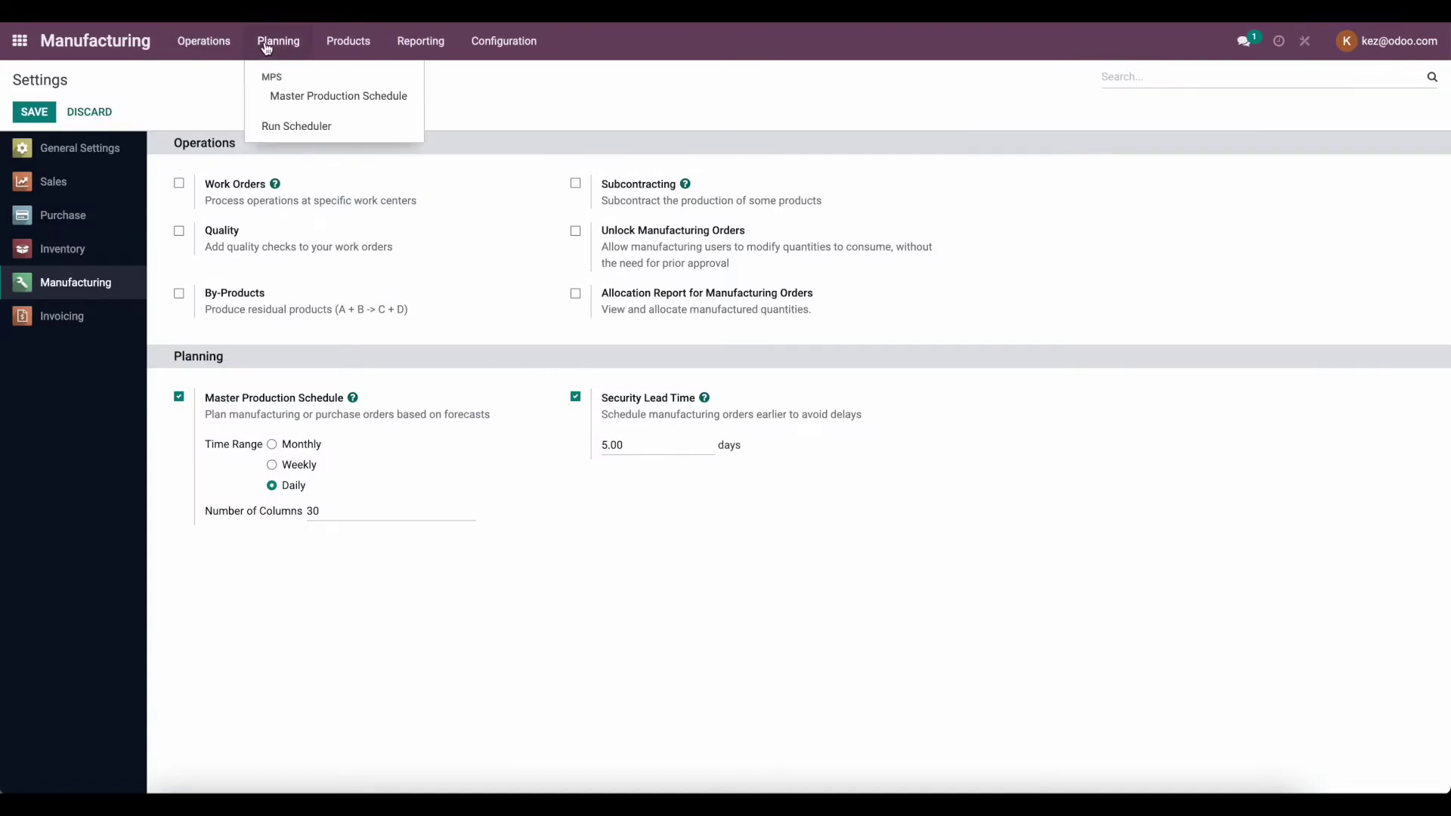
click(281, 96)
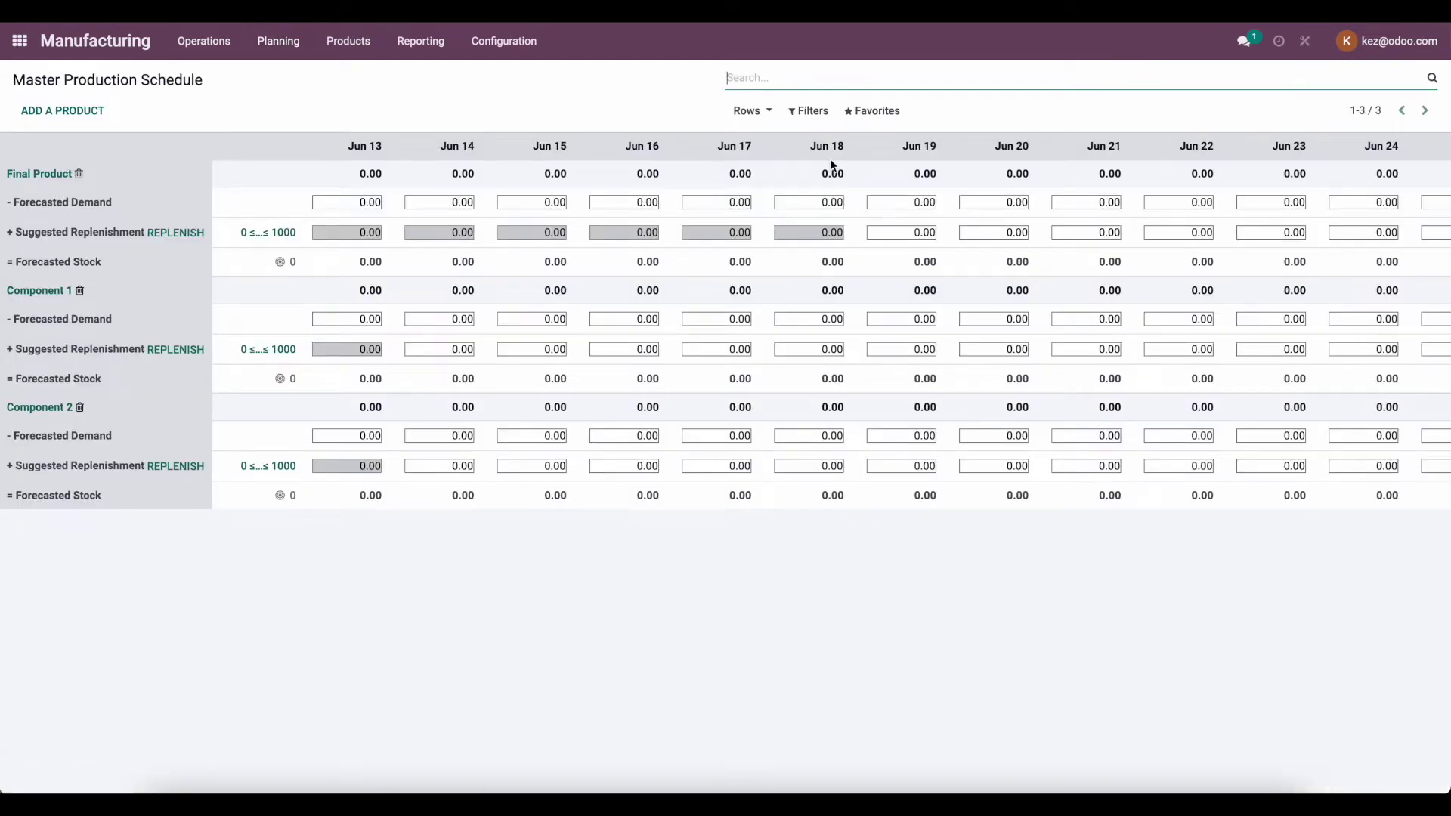
click(815, 204)
click(837, 198)
text(100)
key(Return)
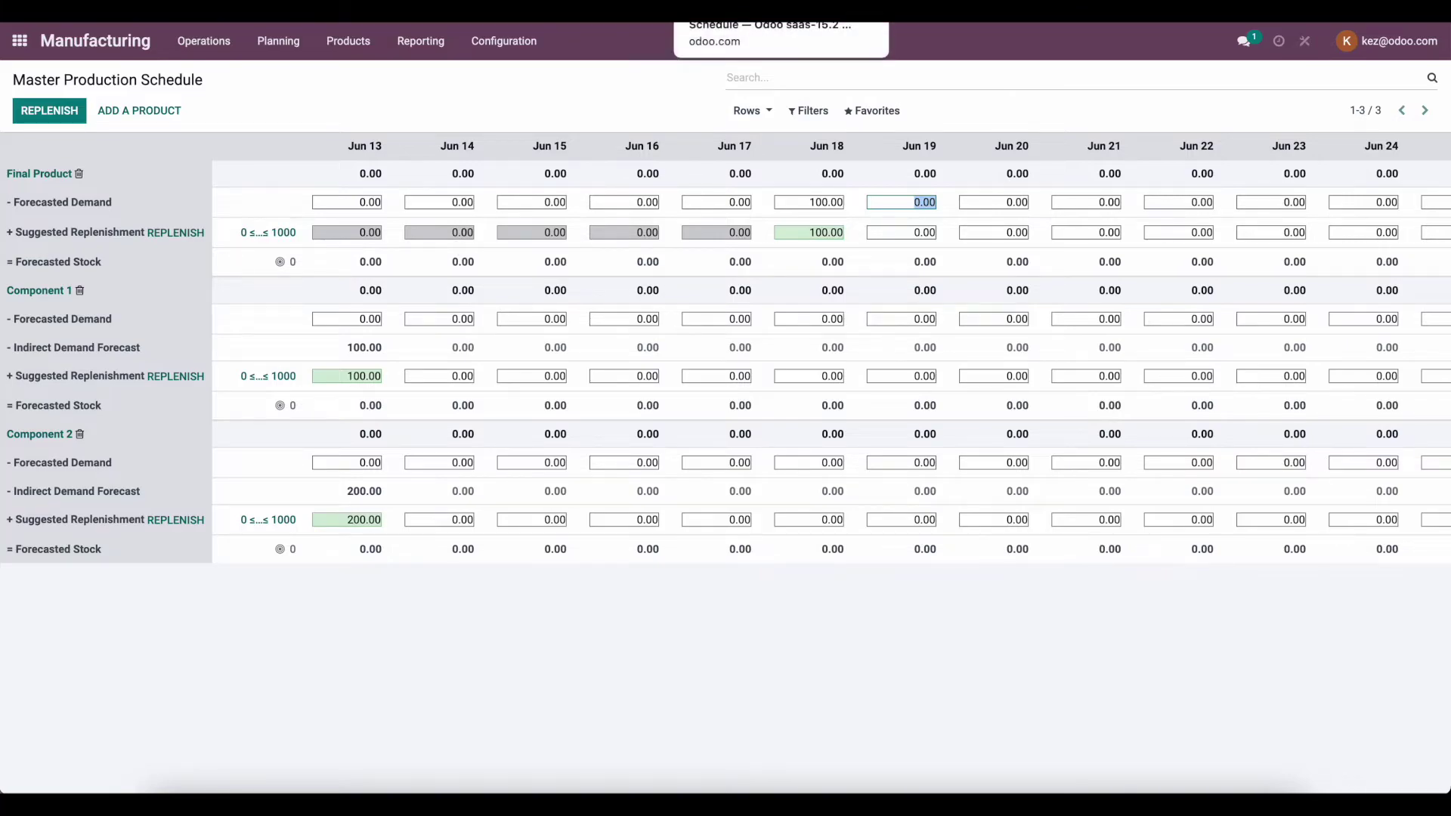
key(ctrl+Tab)
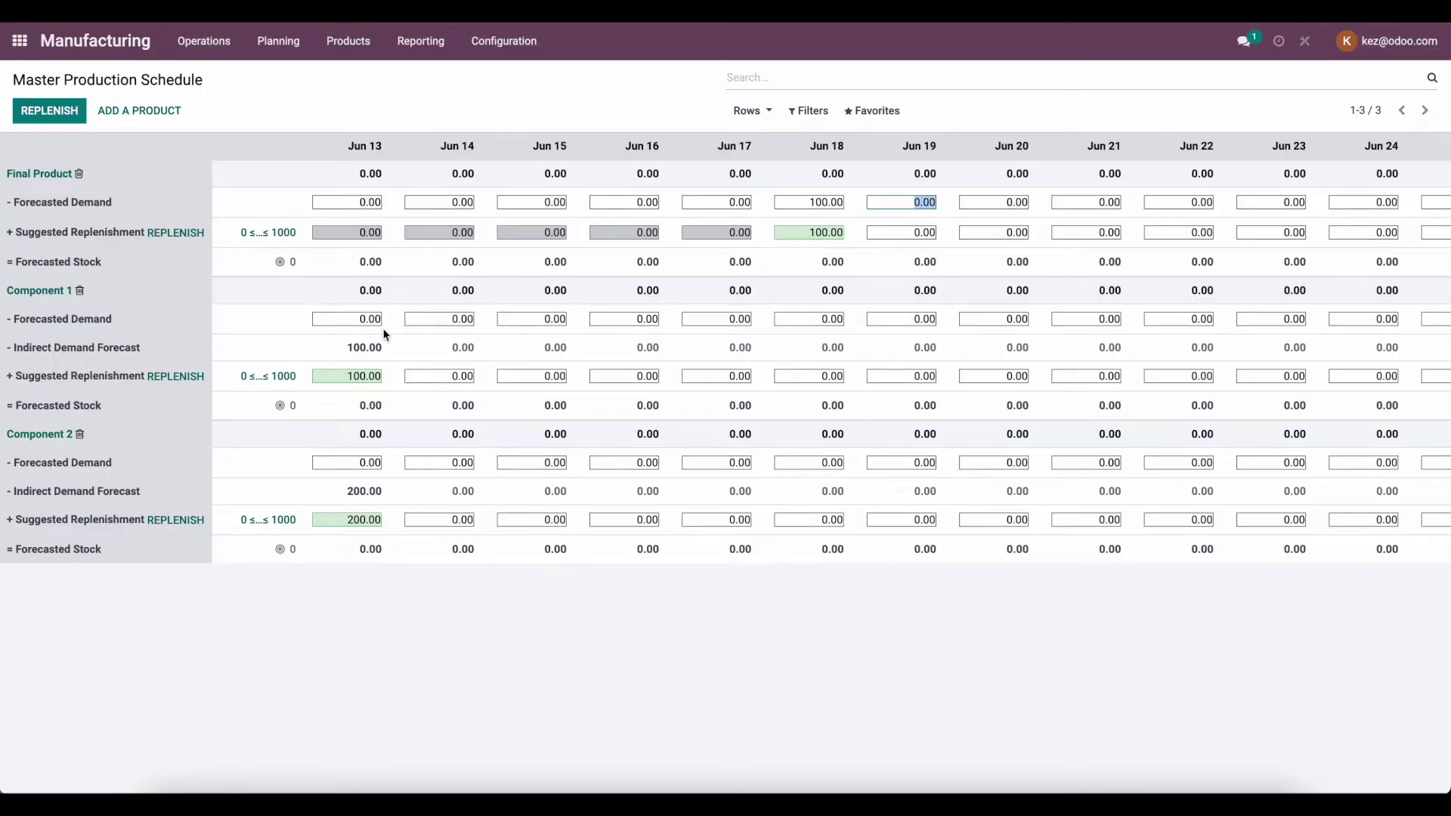
click(823, 198)
text(0)
key(Tab)
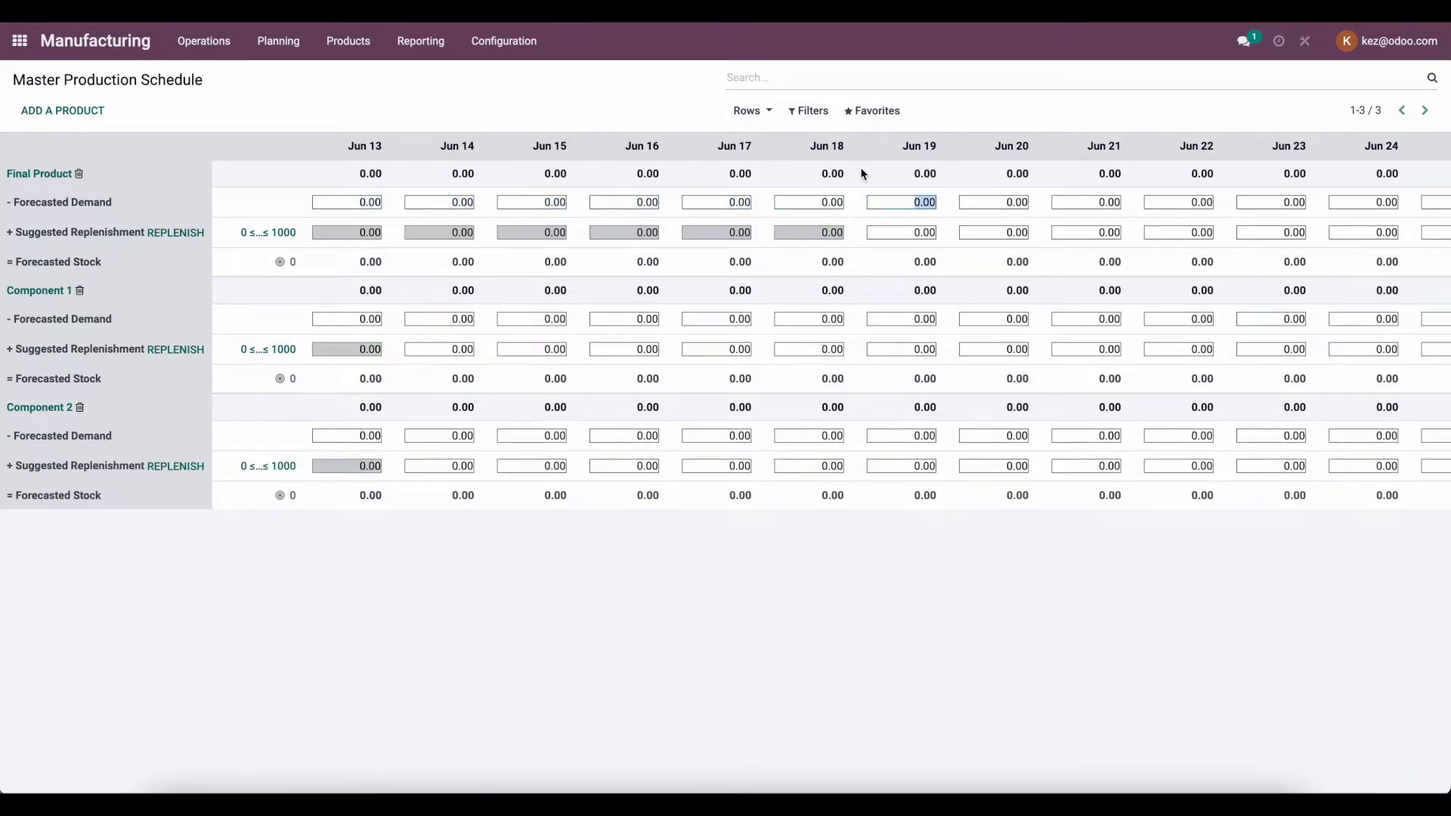
Step: Switch to the Inventory app and open its settings
click(504, 43)
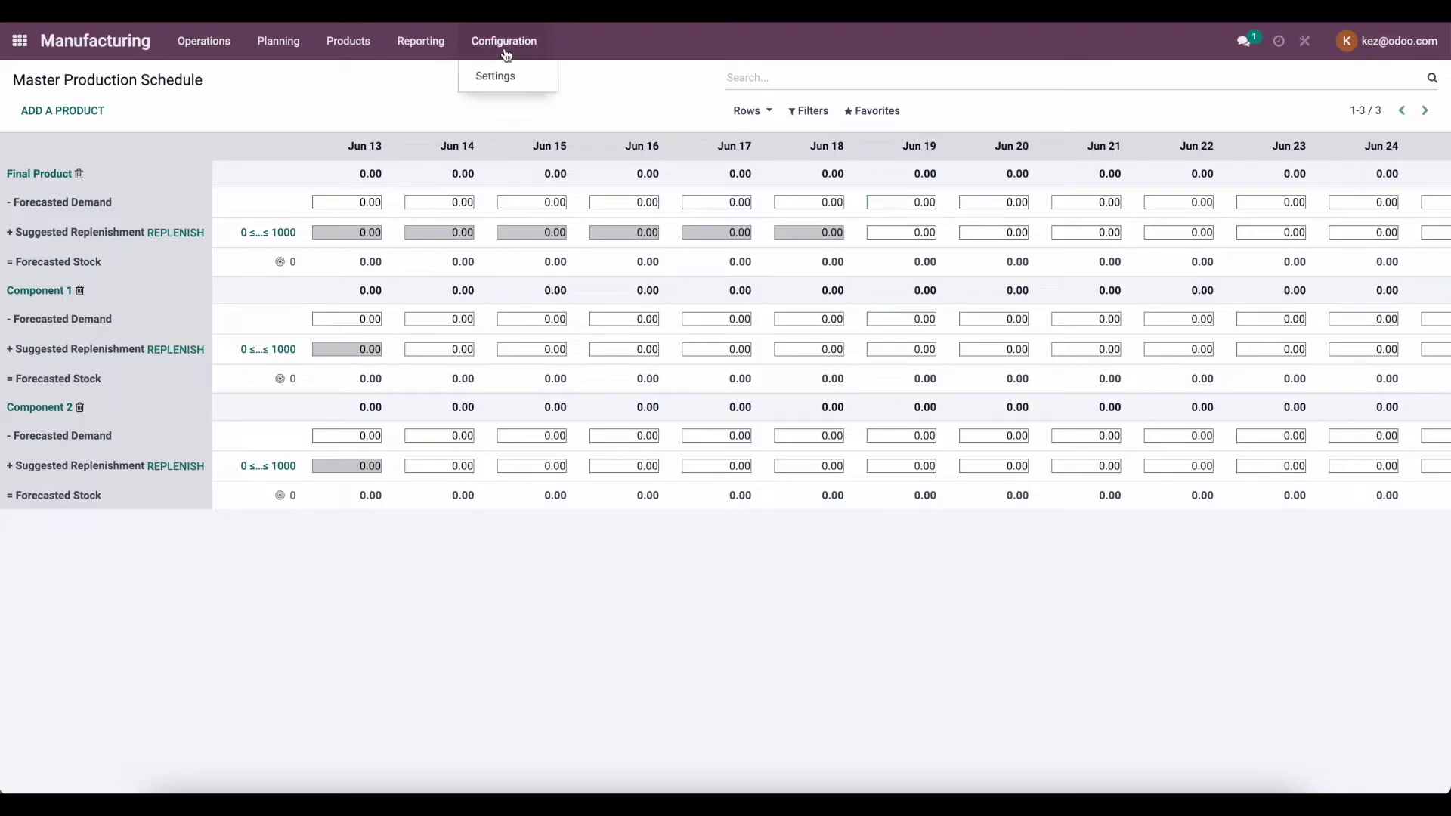
click(19, 41)
click(904, 234)
click(503, 47)
click(488, 74)
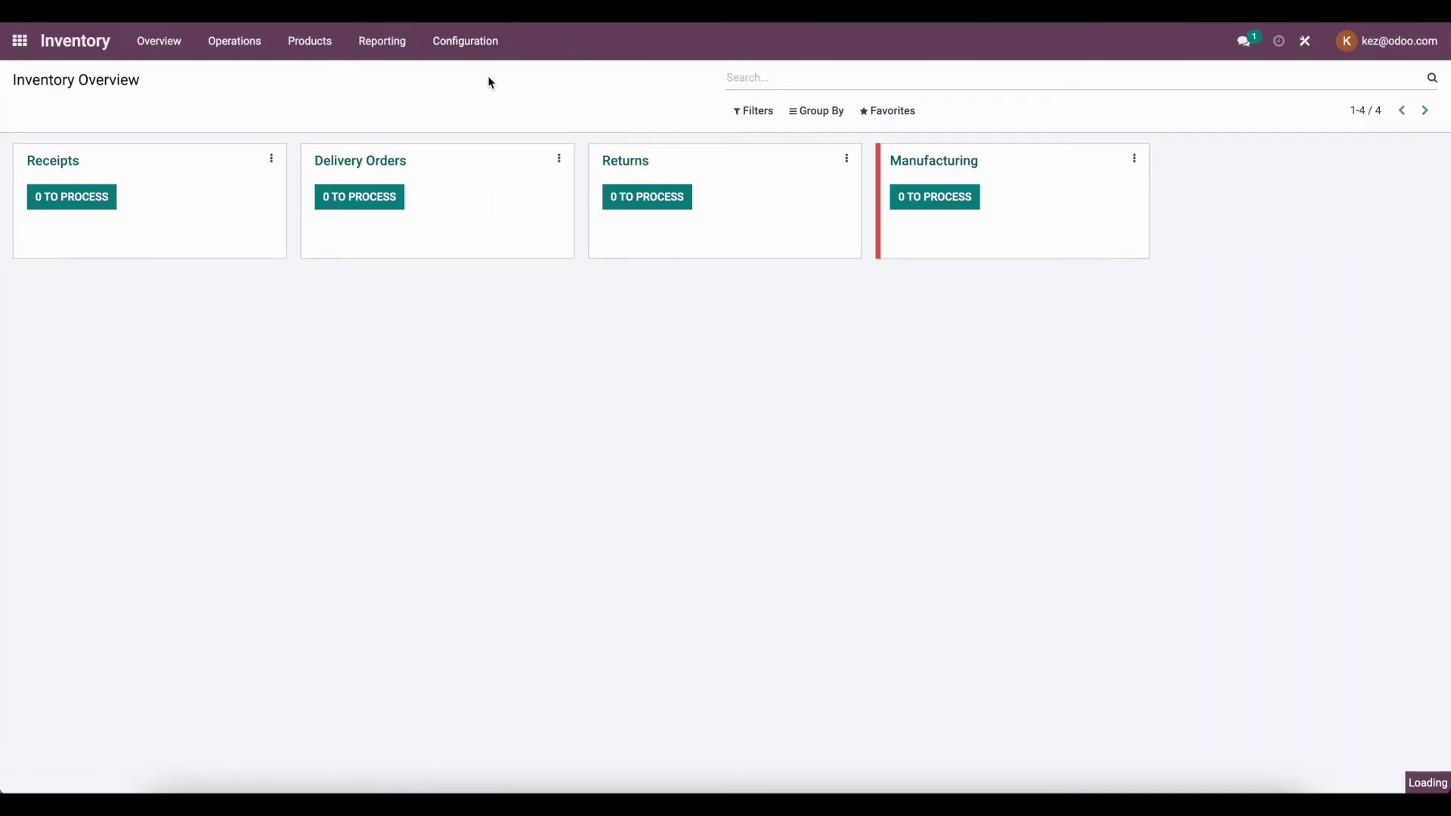
scroll(696, 401, down, 12)
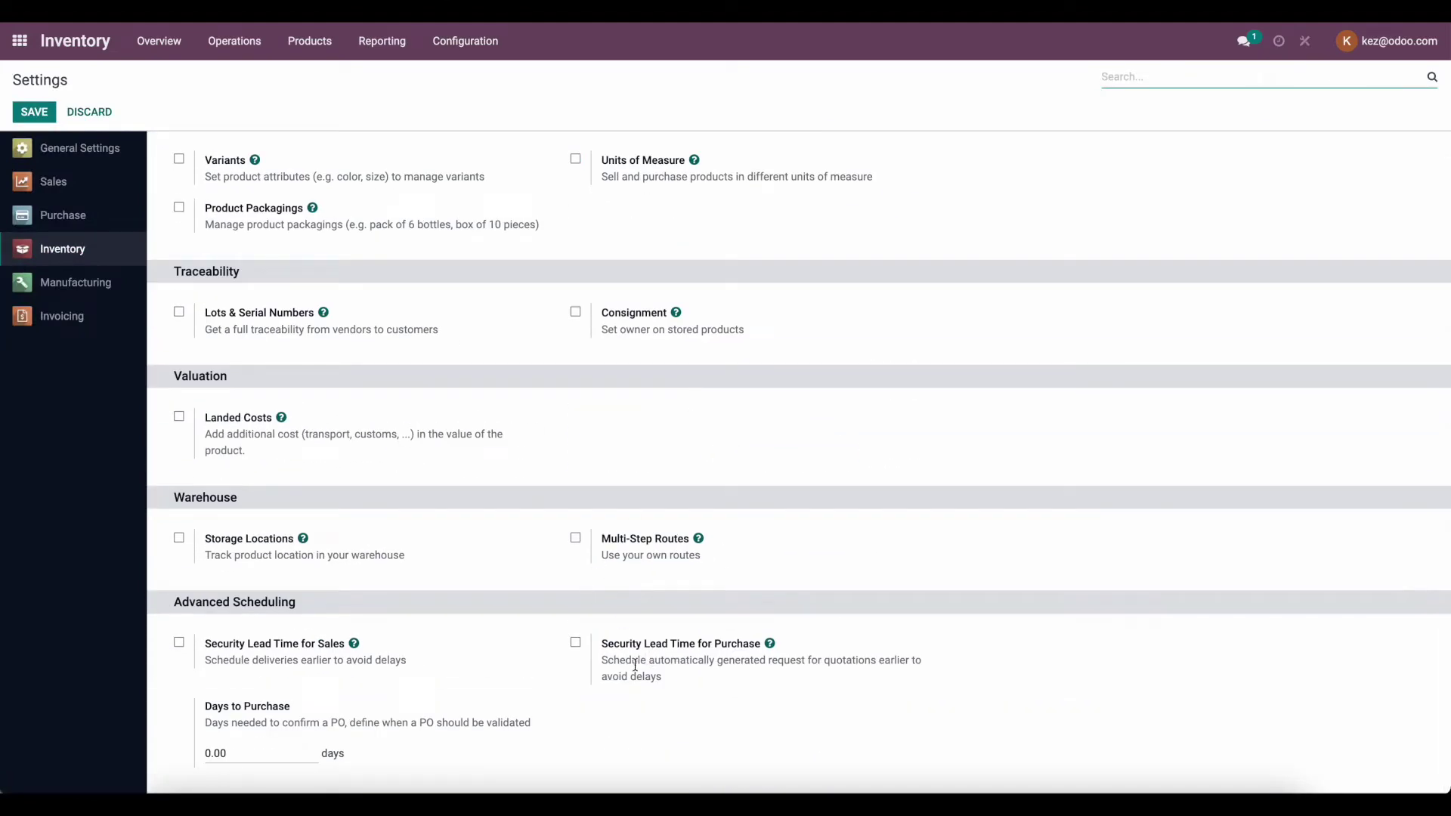
Step: Enable Security Lead Time for Purchase at 5 days and save
click(576, 644)
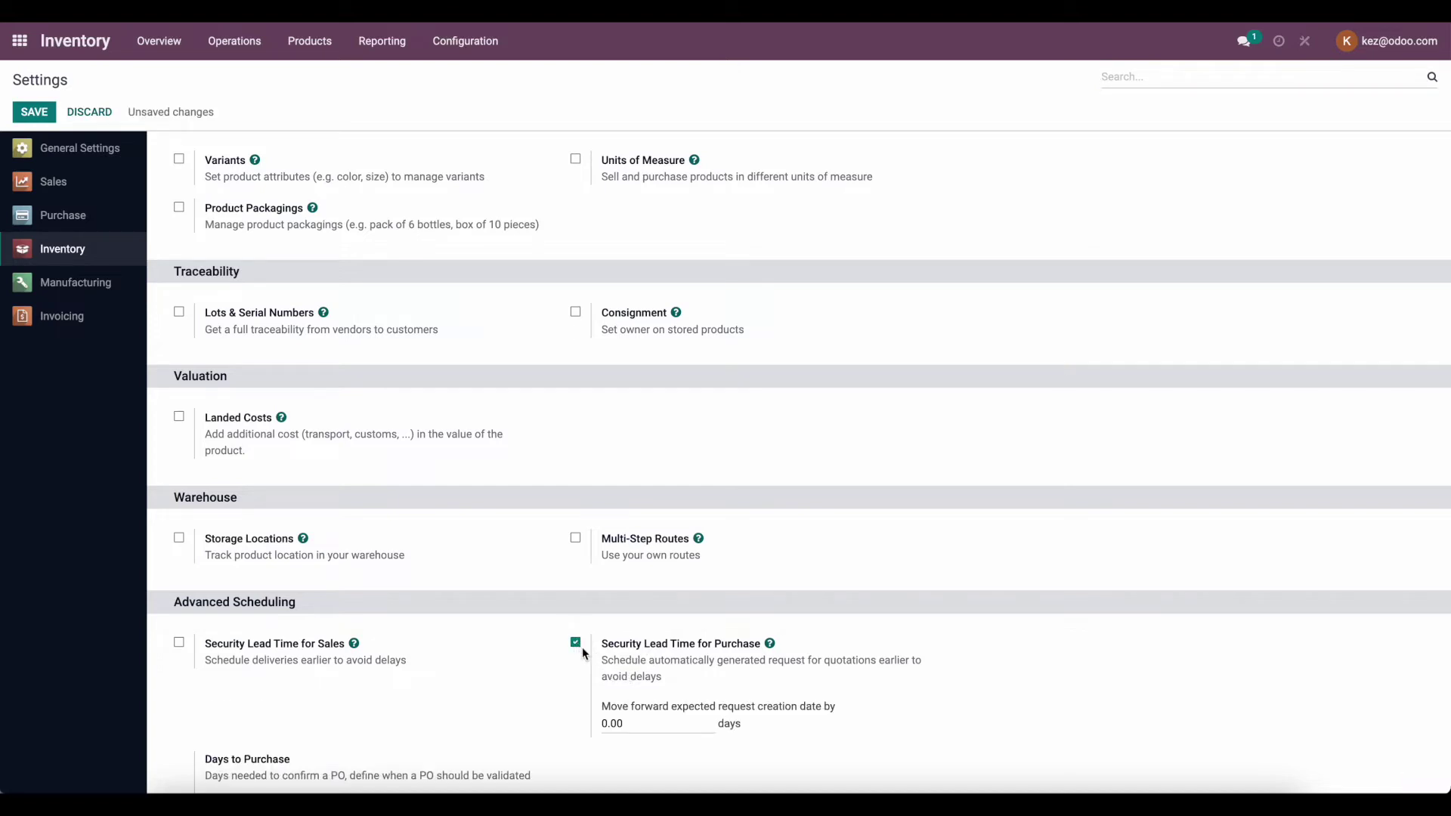
scroll(602, 669, down, 1)
drag(650, 675, 604, 679)
click(611, 703)
click(34, 112)
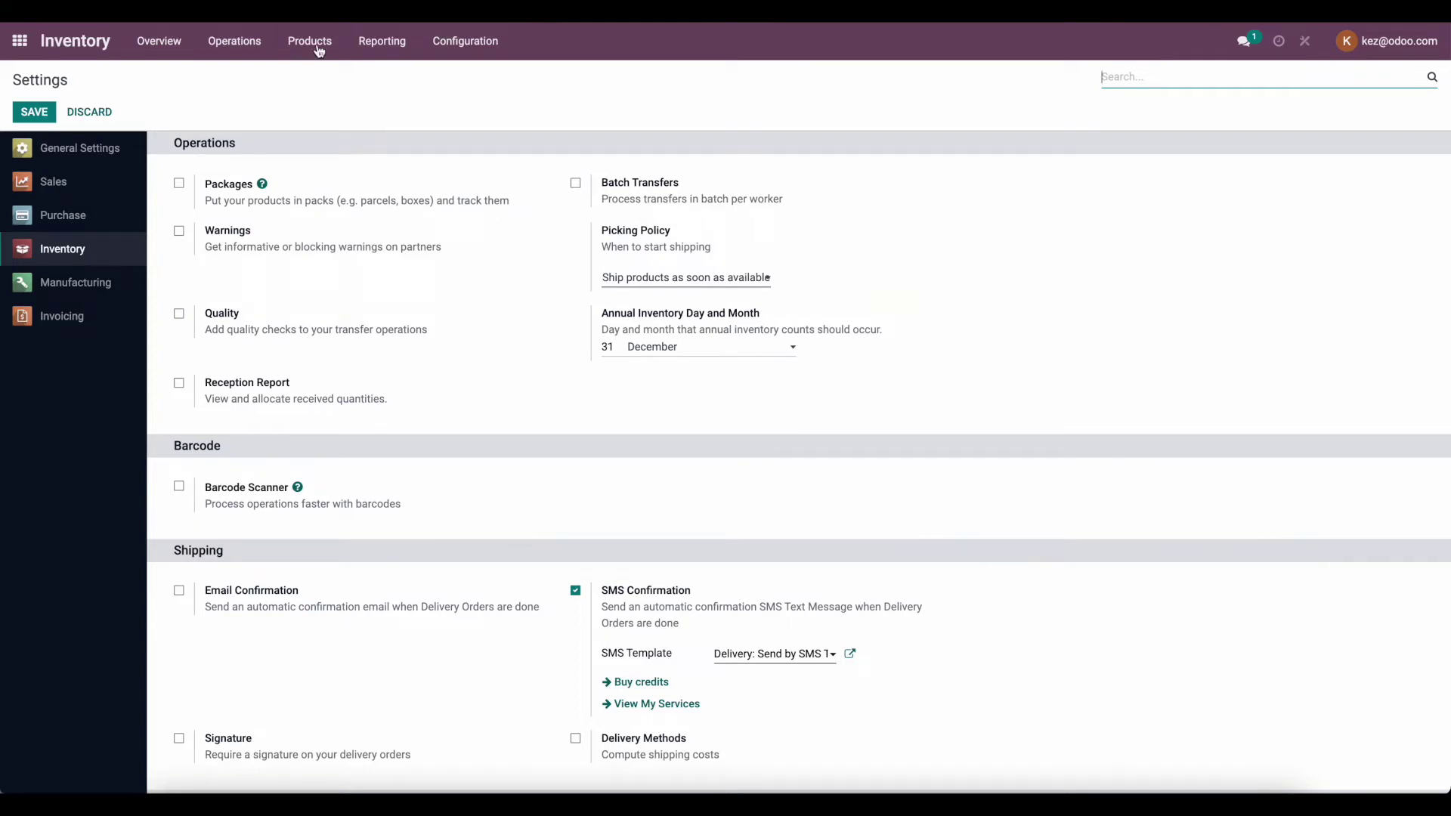
Step: Return to Manufacturing and reopen the Master Production Schedule
click(38, 39)
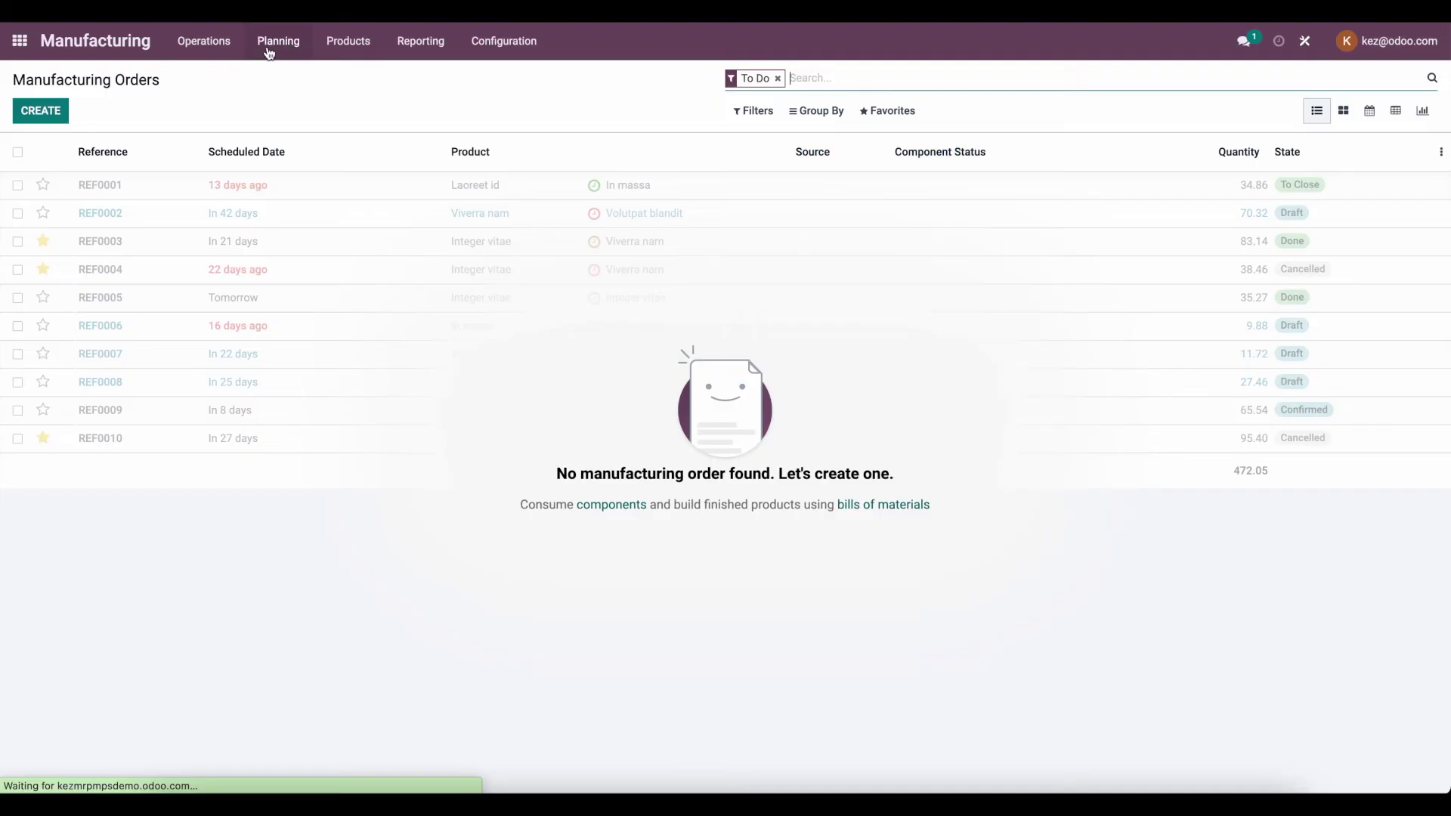
click(278, 40)
click(281, 106)
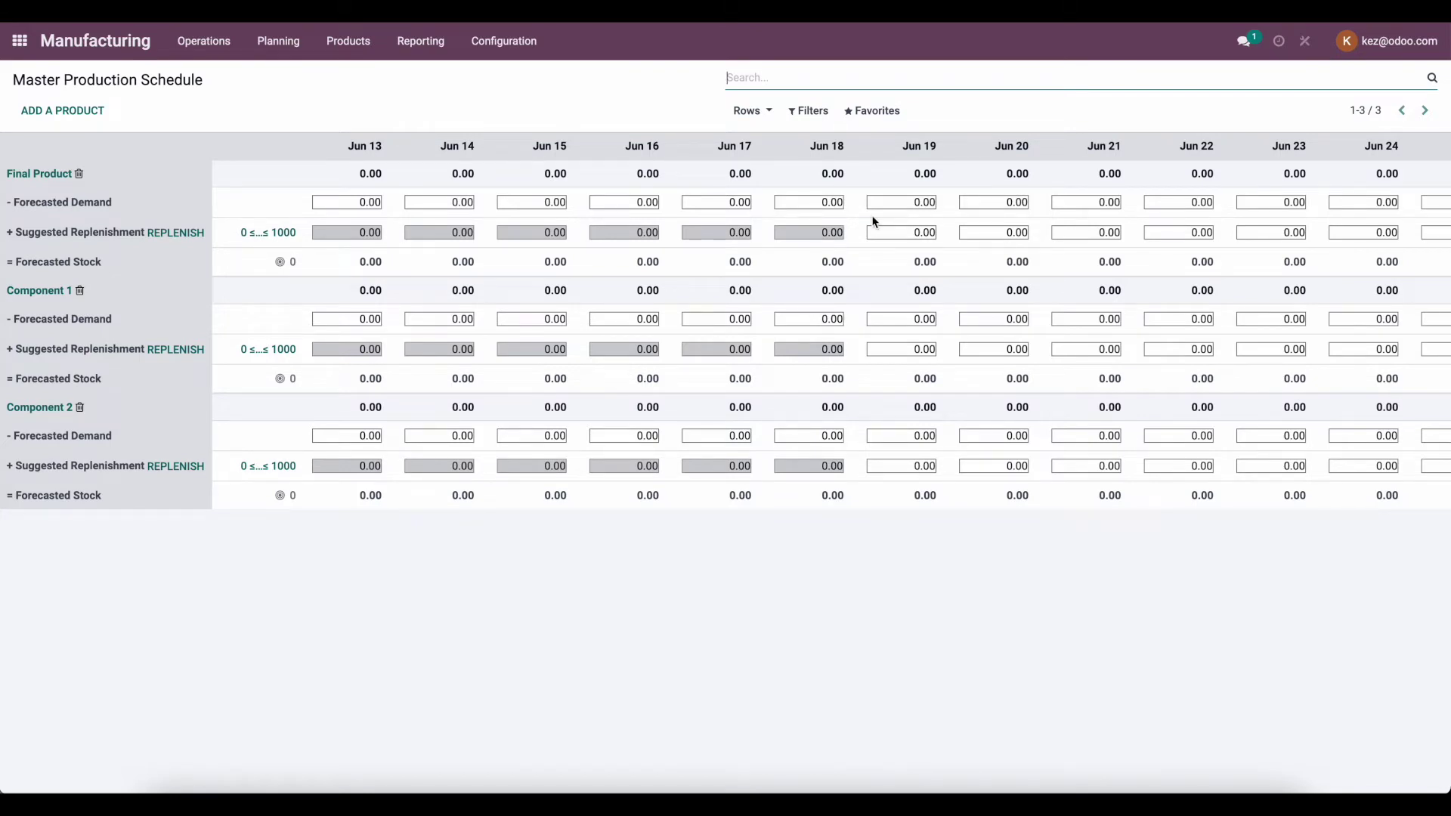
Step: Enter a forecasted demand of 100 for Final Product on Jun 23
scroll(874, 220, right, 1)
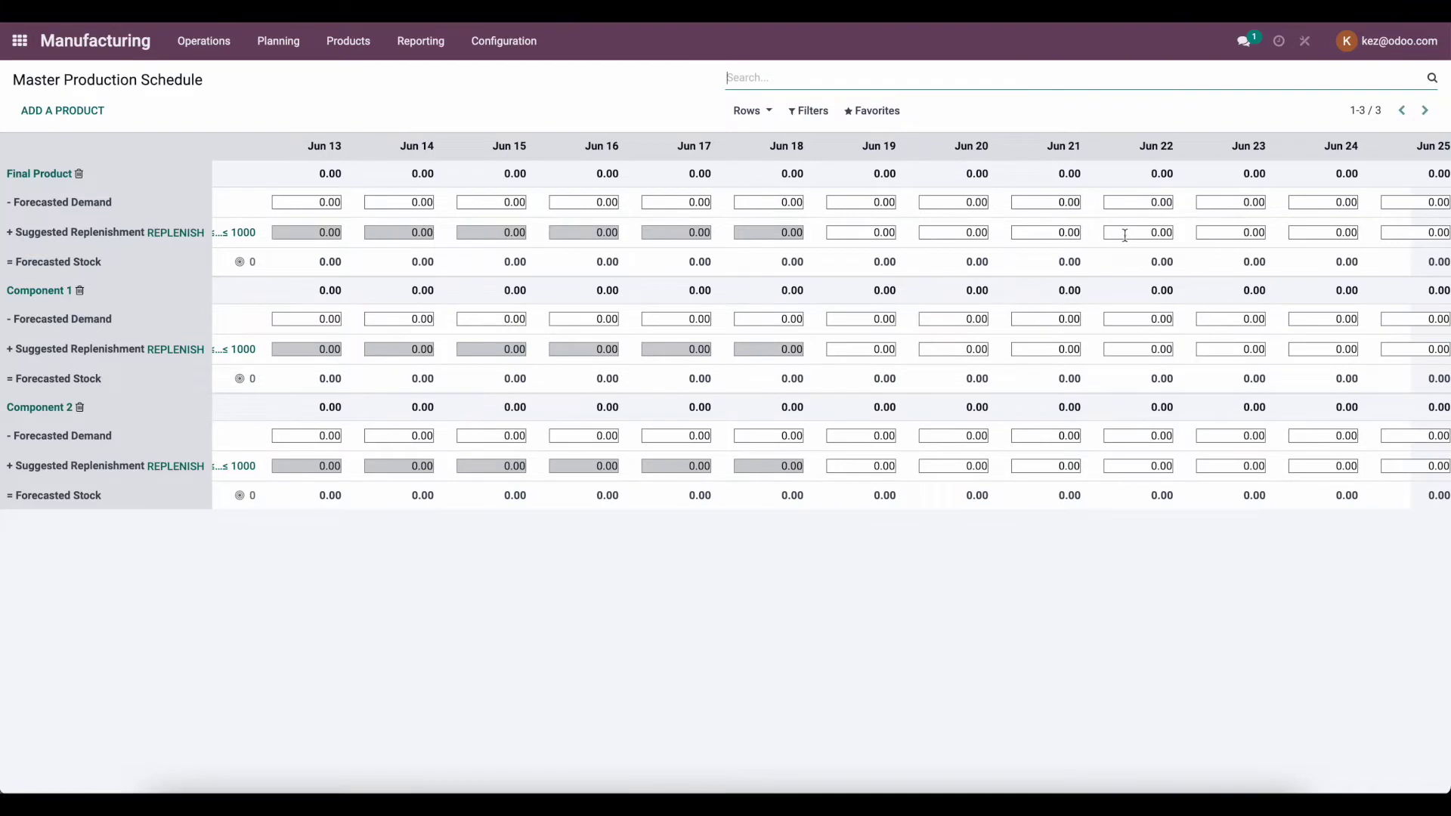
scroll(1092, 231, right, 1)
click(1202, 202)
double_click(1202, 201)
key(BackSpace)
text(100)
key(Tab)
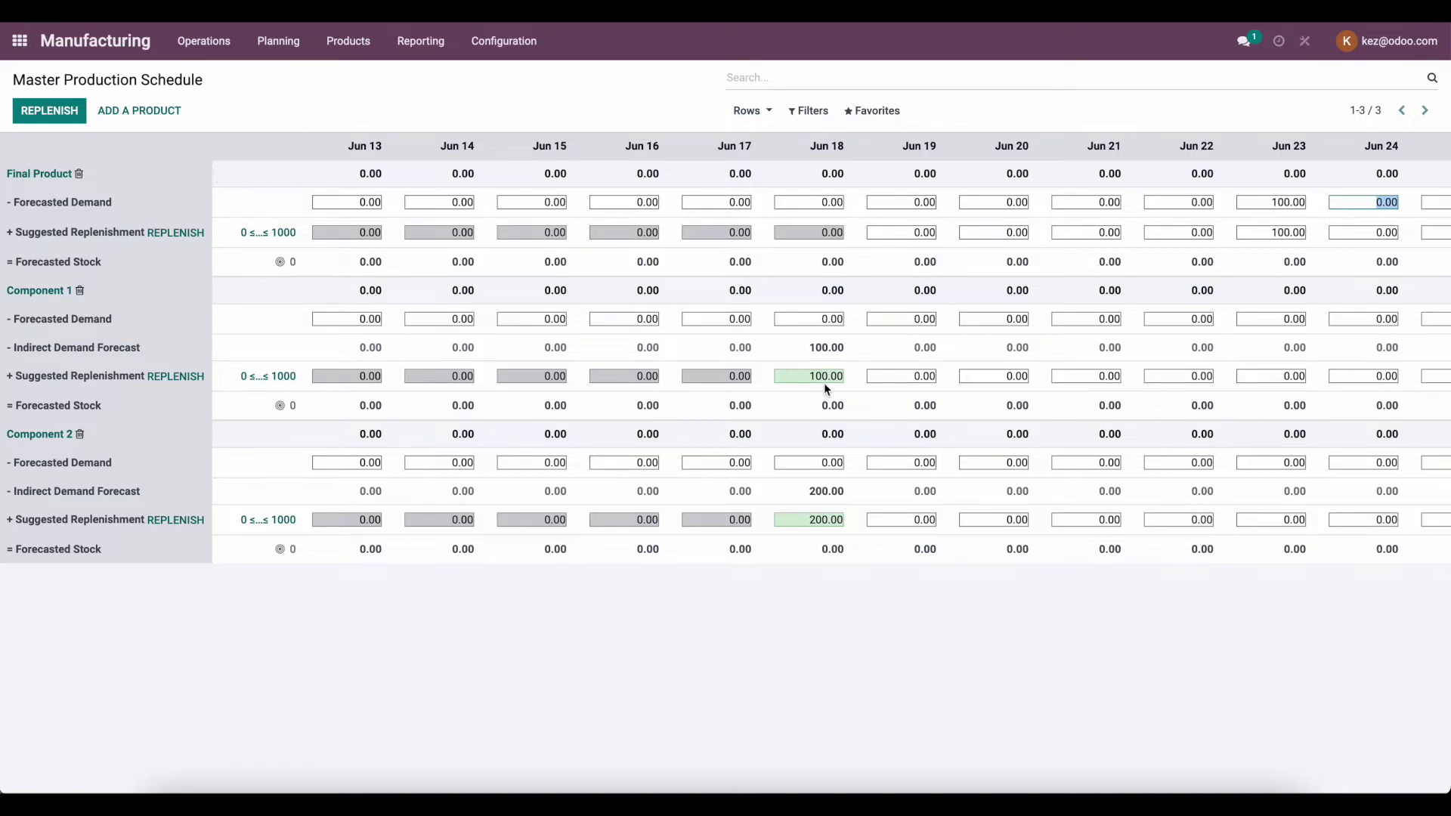
Step: Reset Final Product's Jun 23 forecasted demand to 0
click(1290, 200)
text(0)
key(Return)
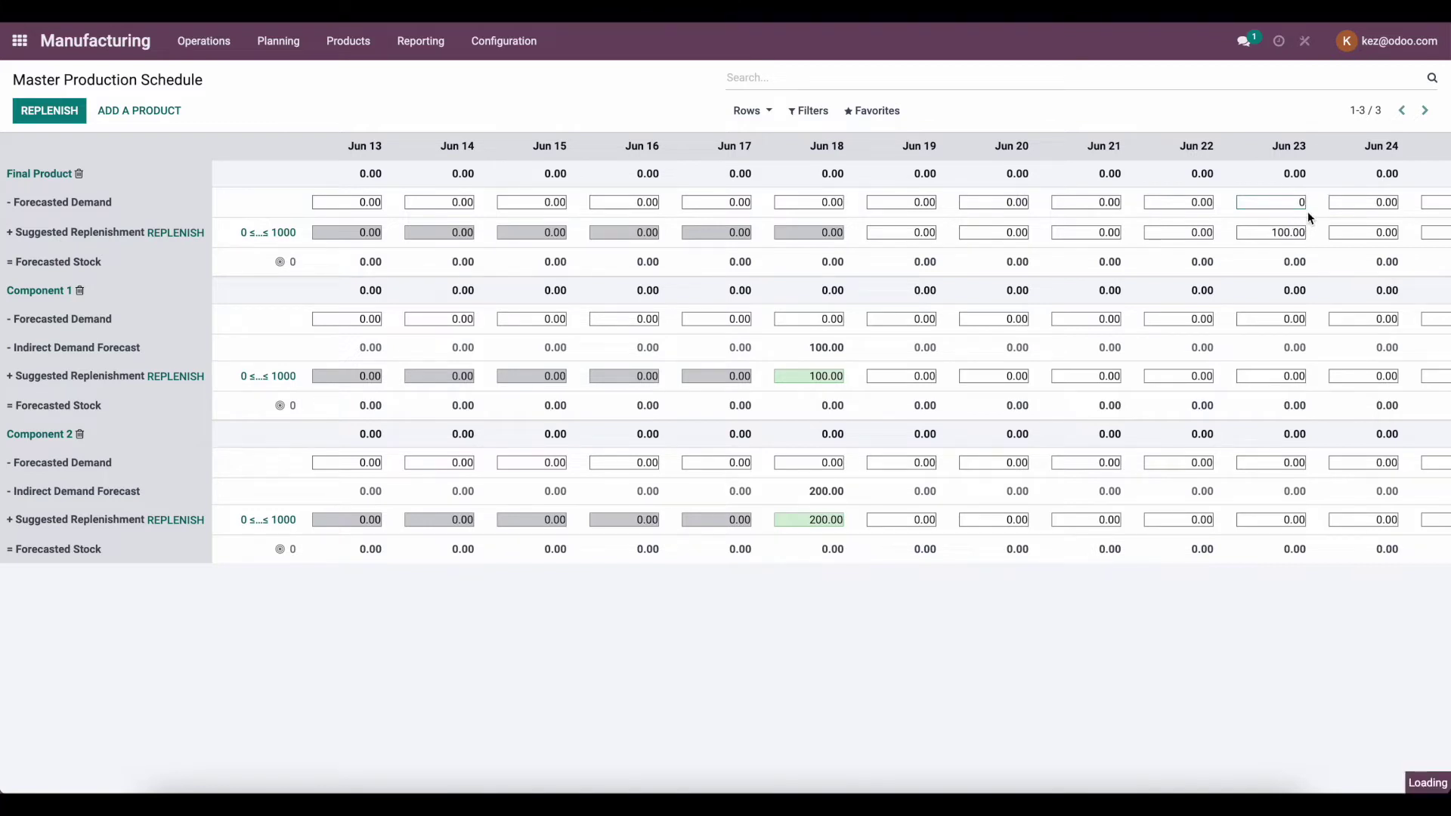
click(1350, 200)
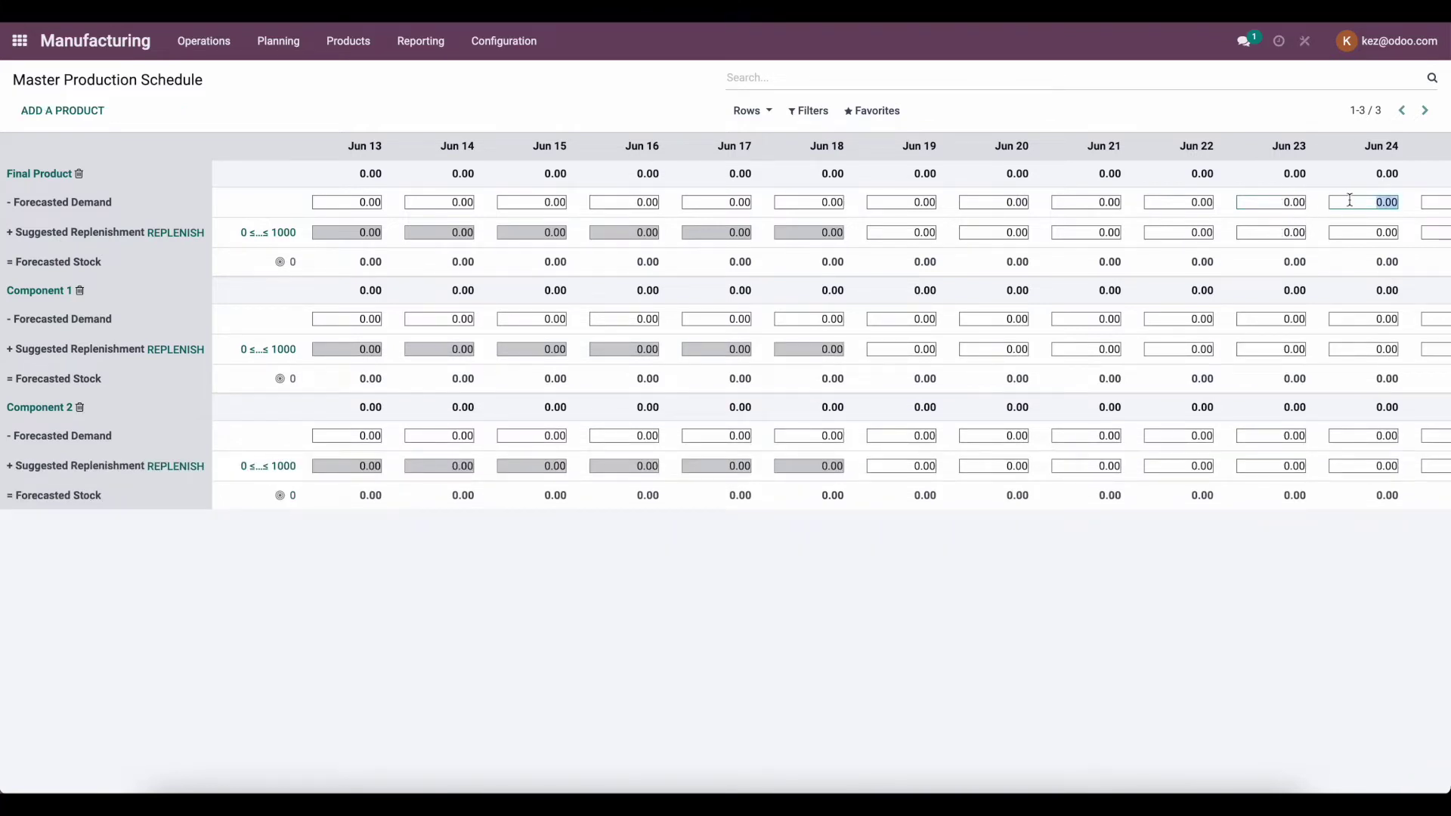
key(Tab)
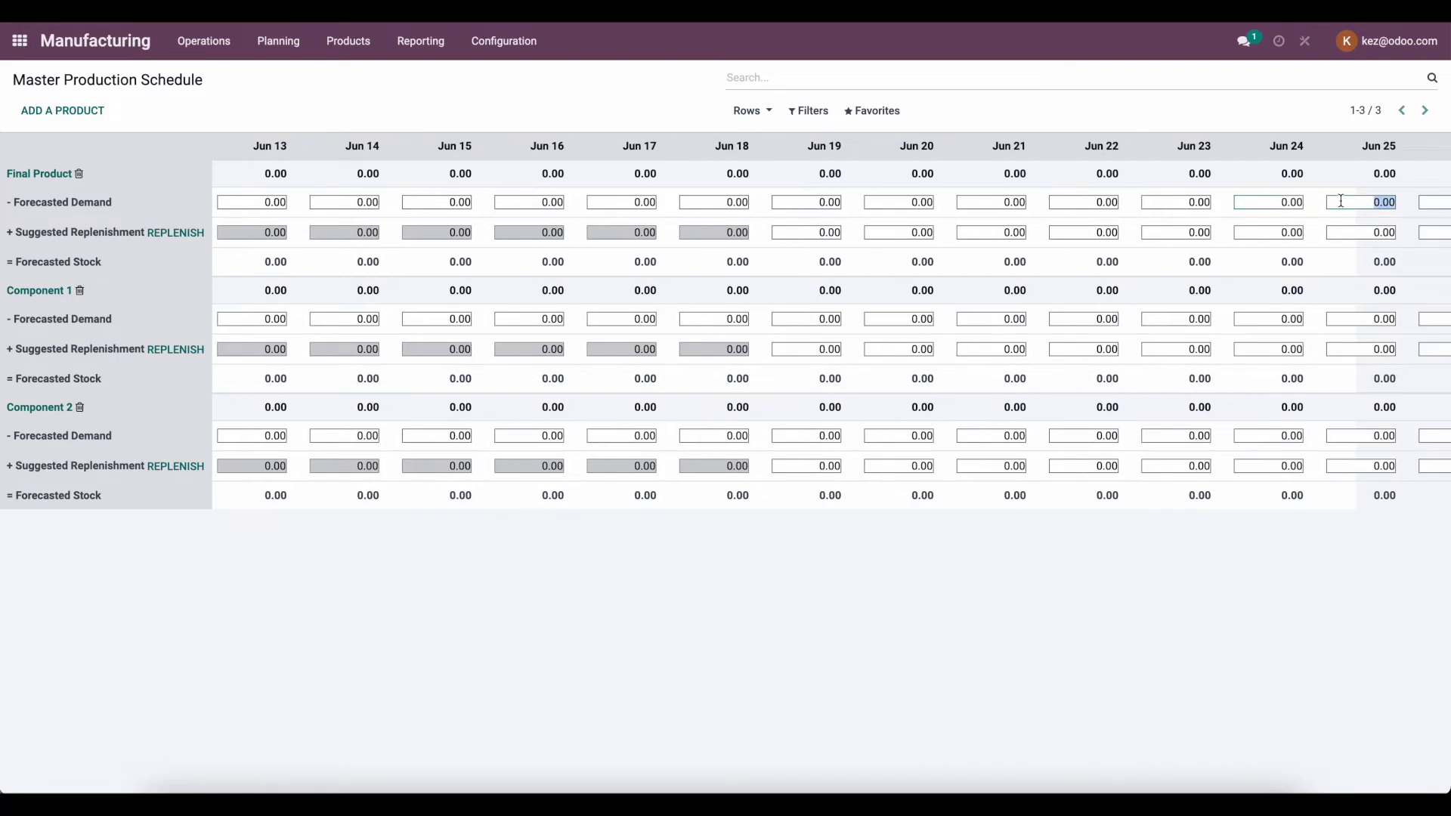
text(100)
key(Return)
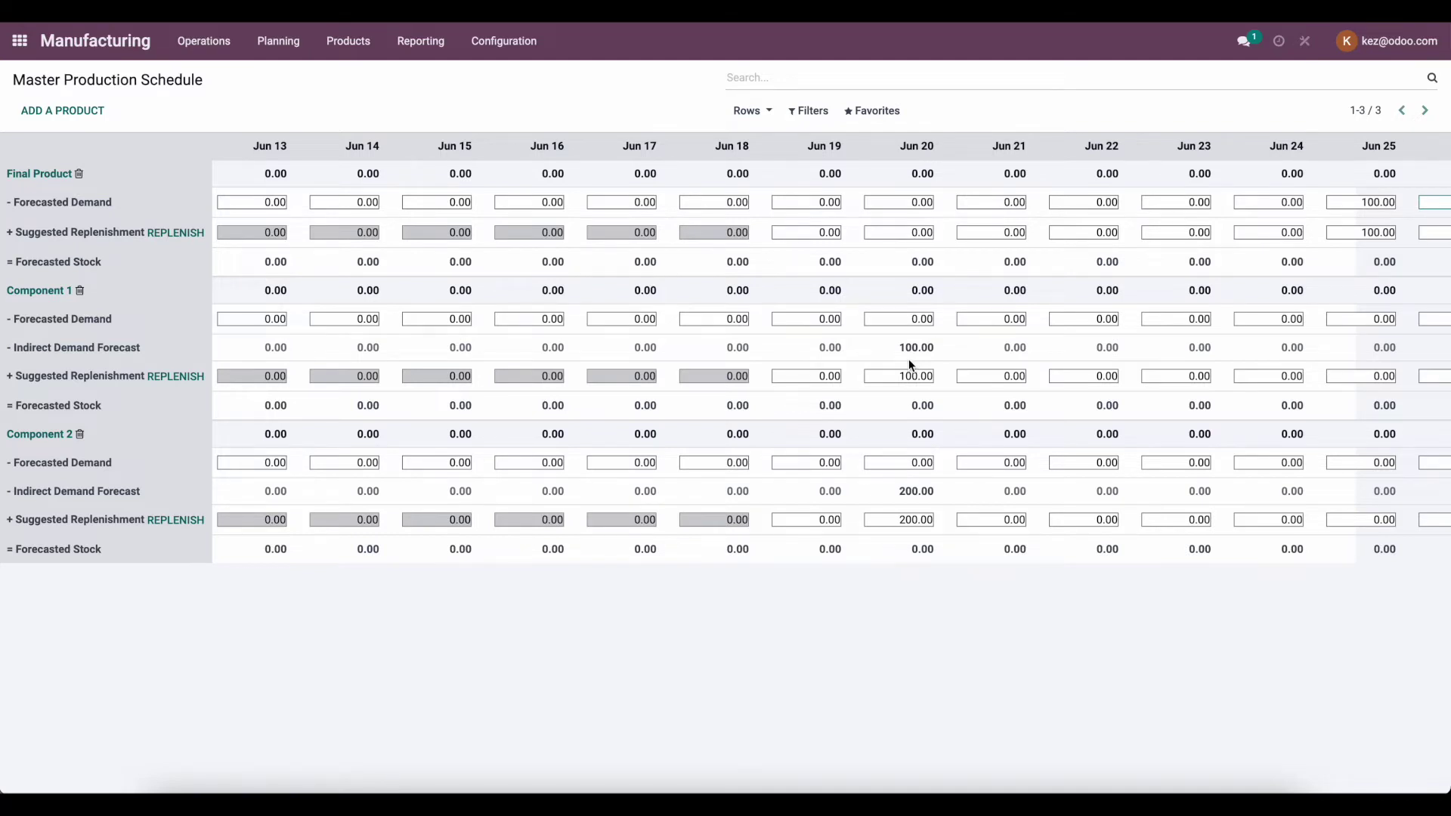
click(1374, 203)
text(0)
click(1317, 221)
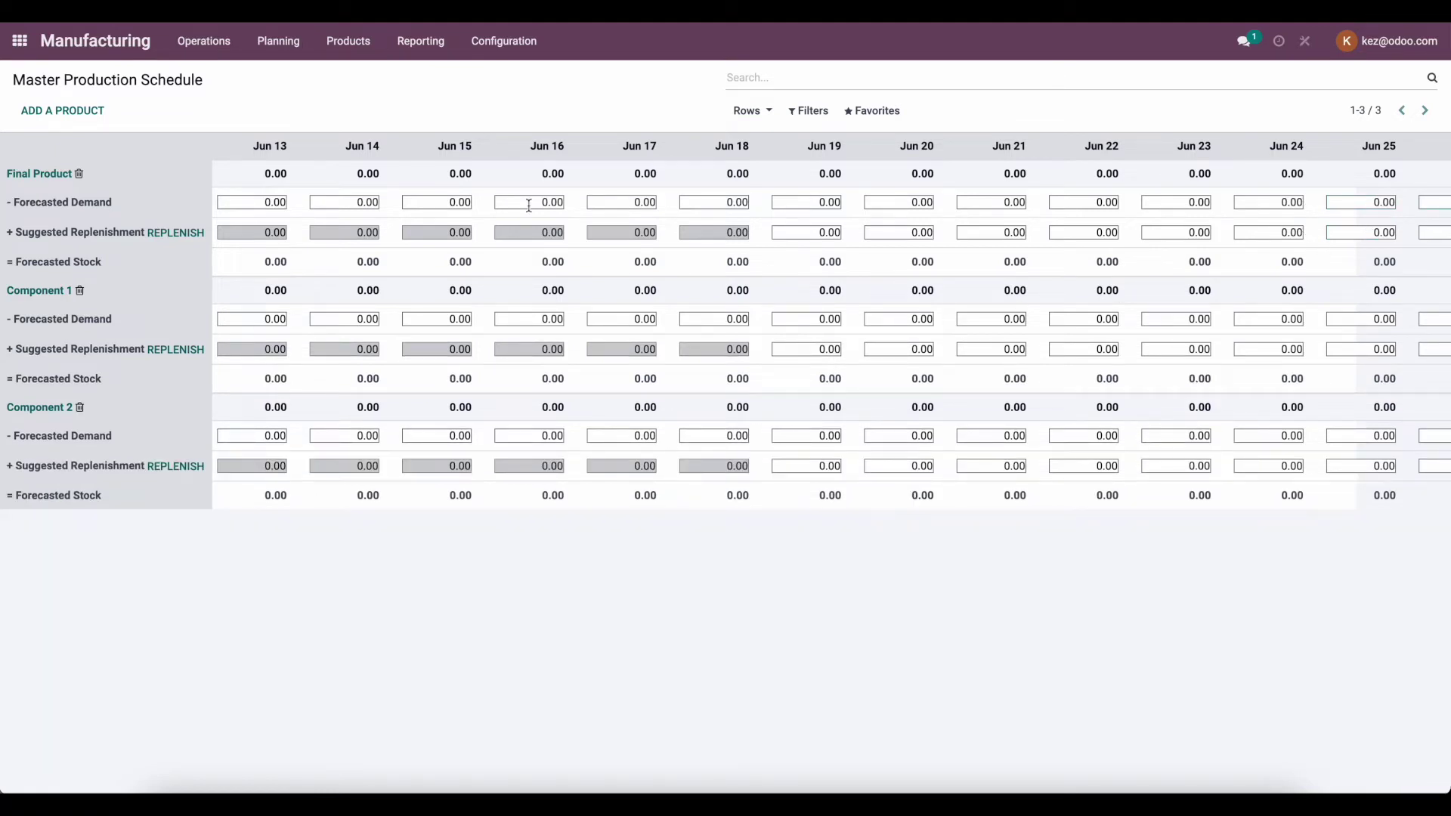
Step: Open Component 1 from the Products list in edit mode
click(357, 55)
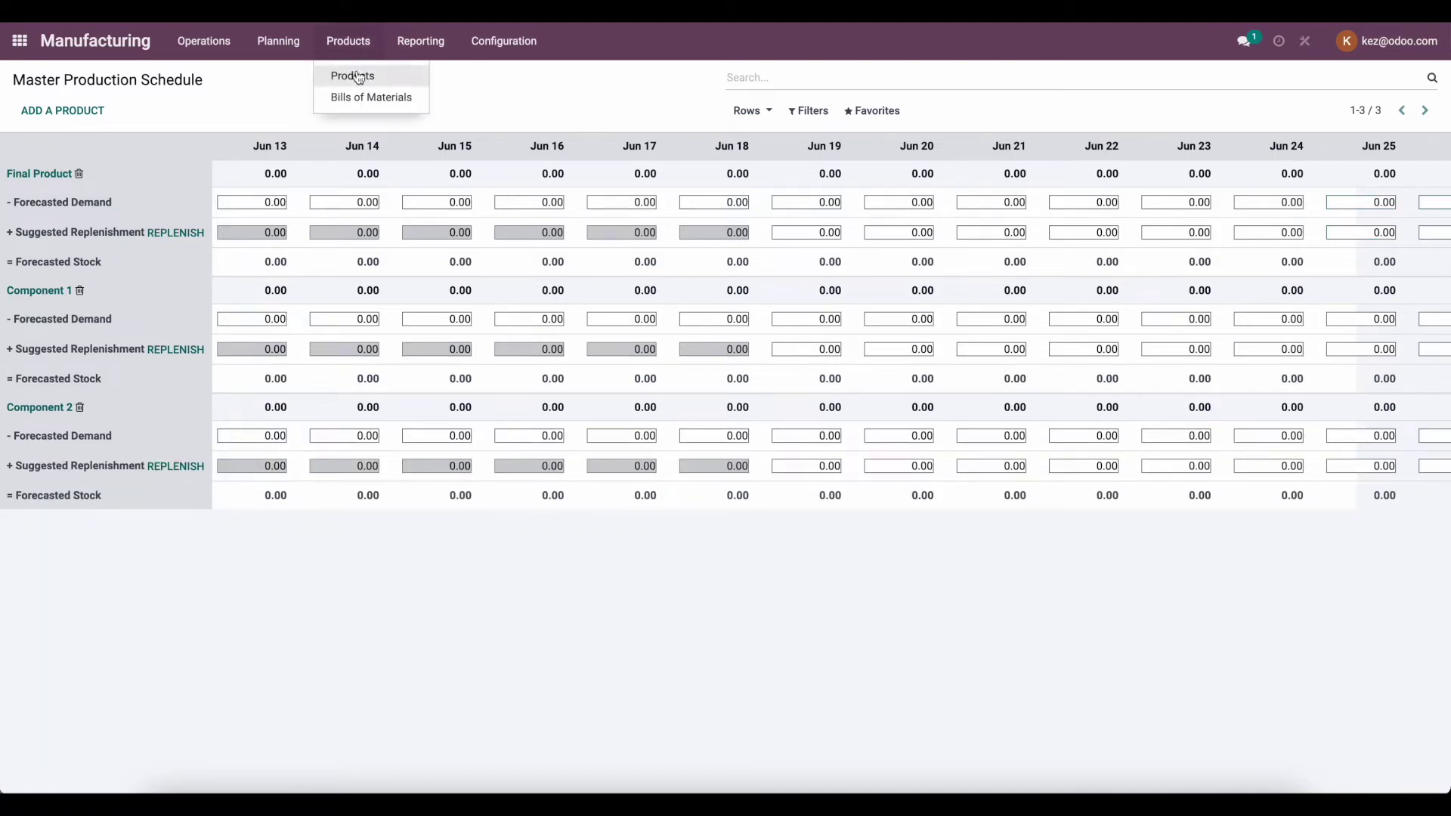
click(353, 72)
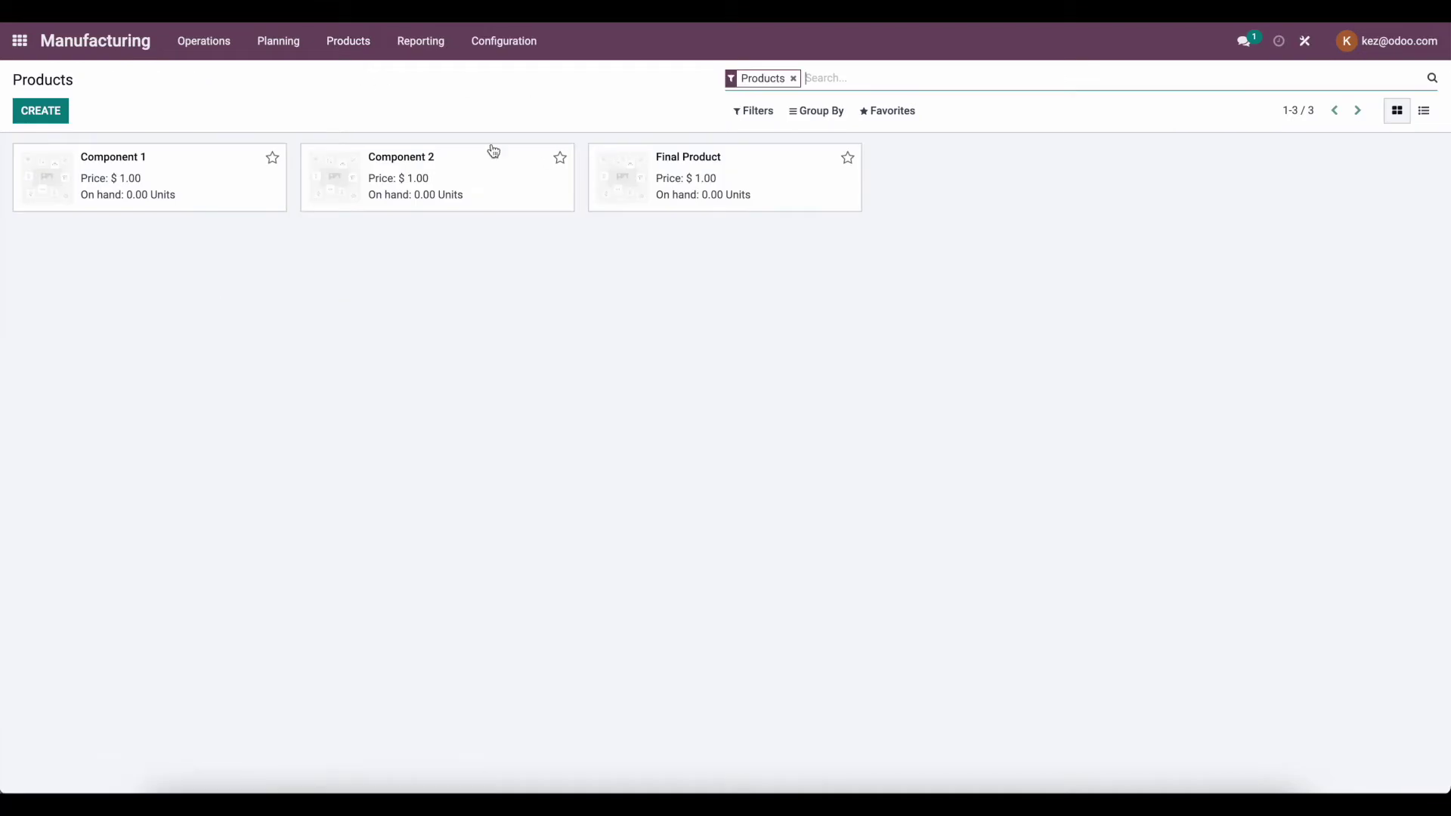
click(235, 179)
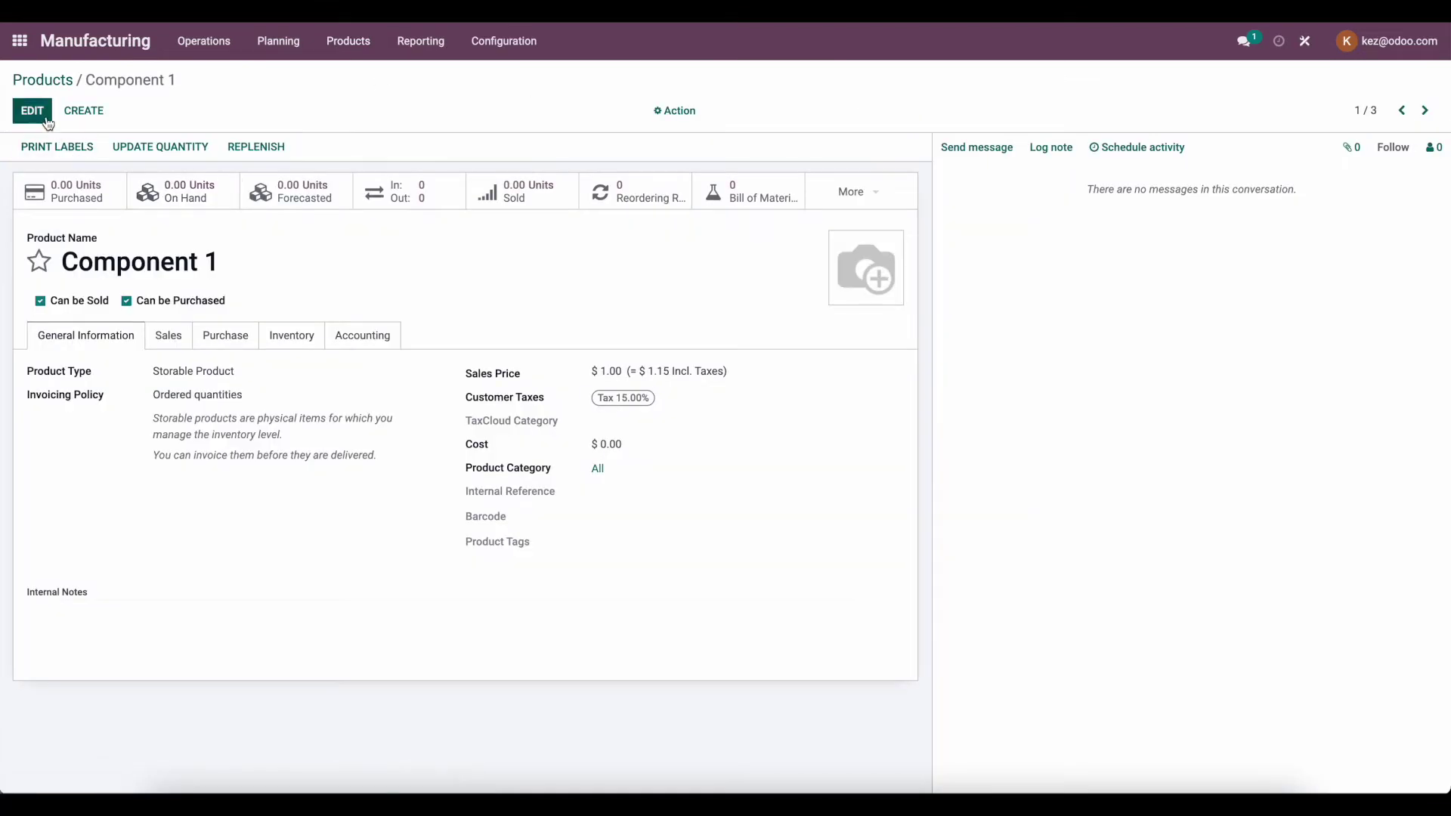
click(32, 110)
Step: Set Vendor 1's delivery lead time to 2 days on the Purchase tab and save
click(291, 335)
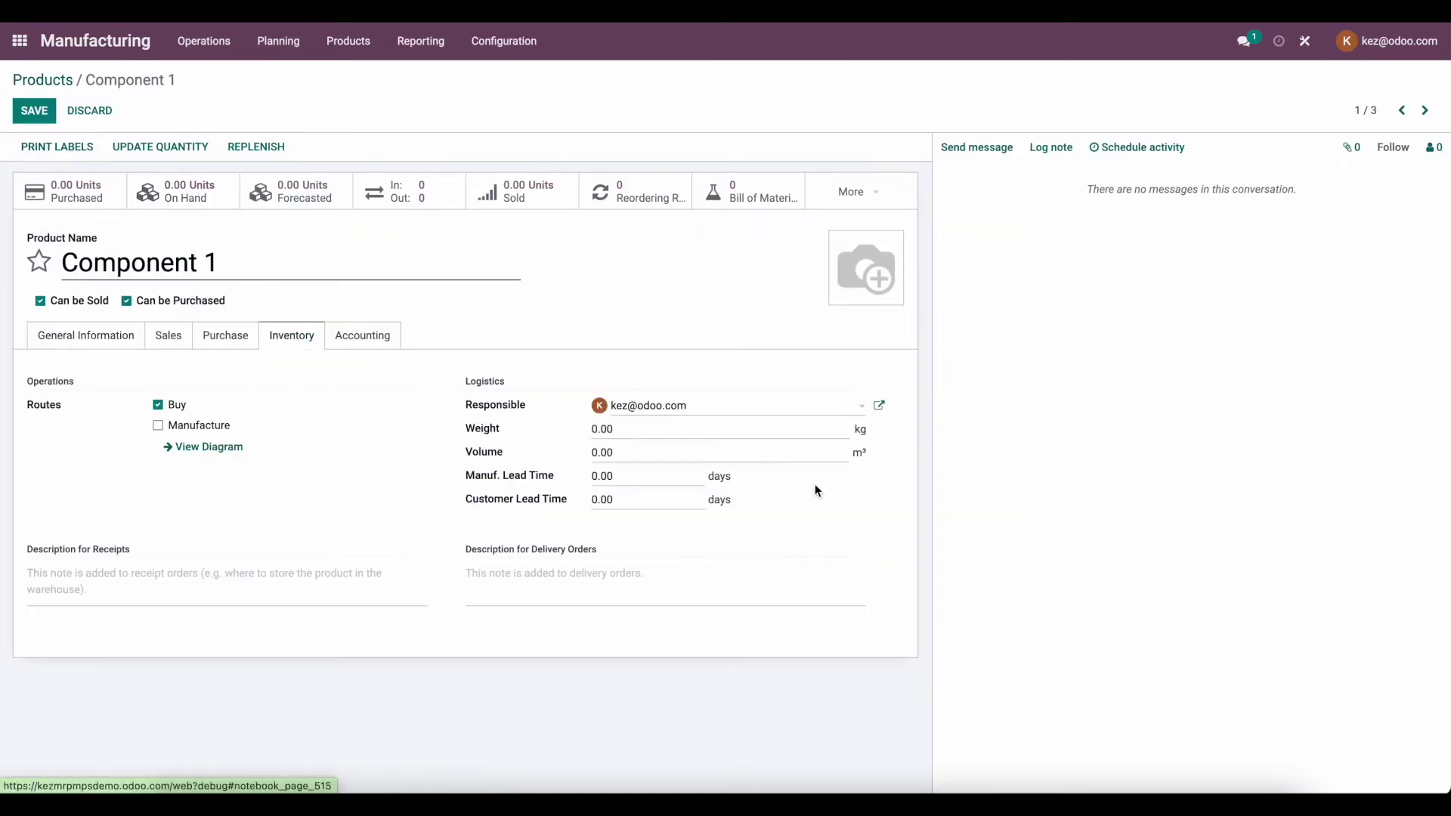
click(226, 336)
click(810, 388)
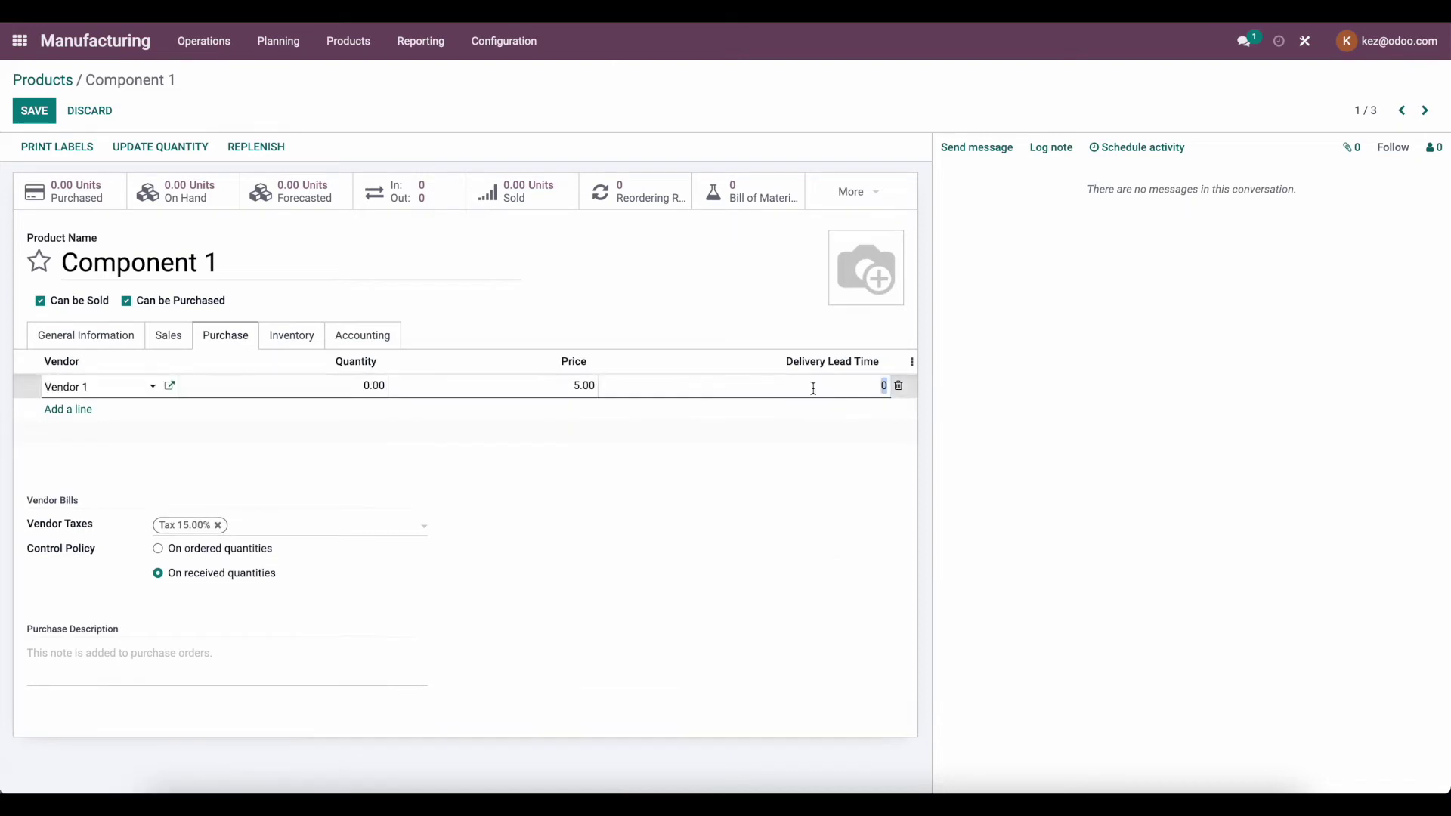
text(2)
click(695, 293)
click(21, 111)
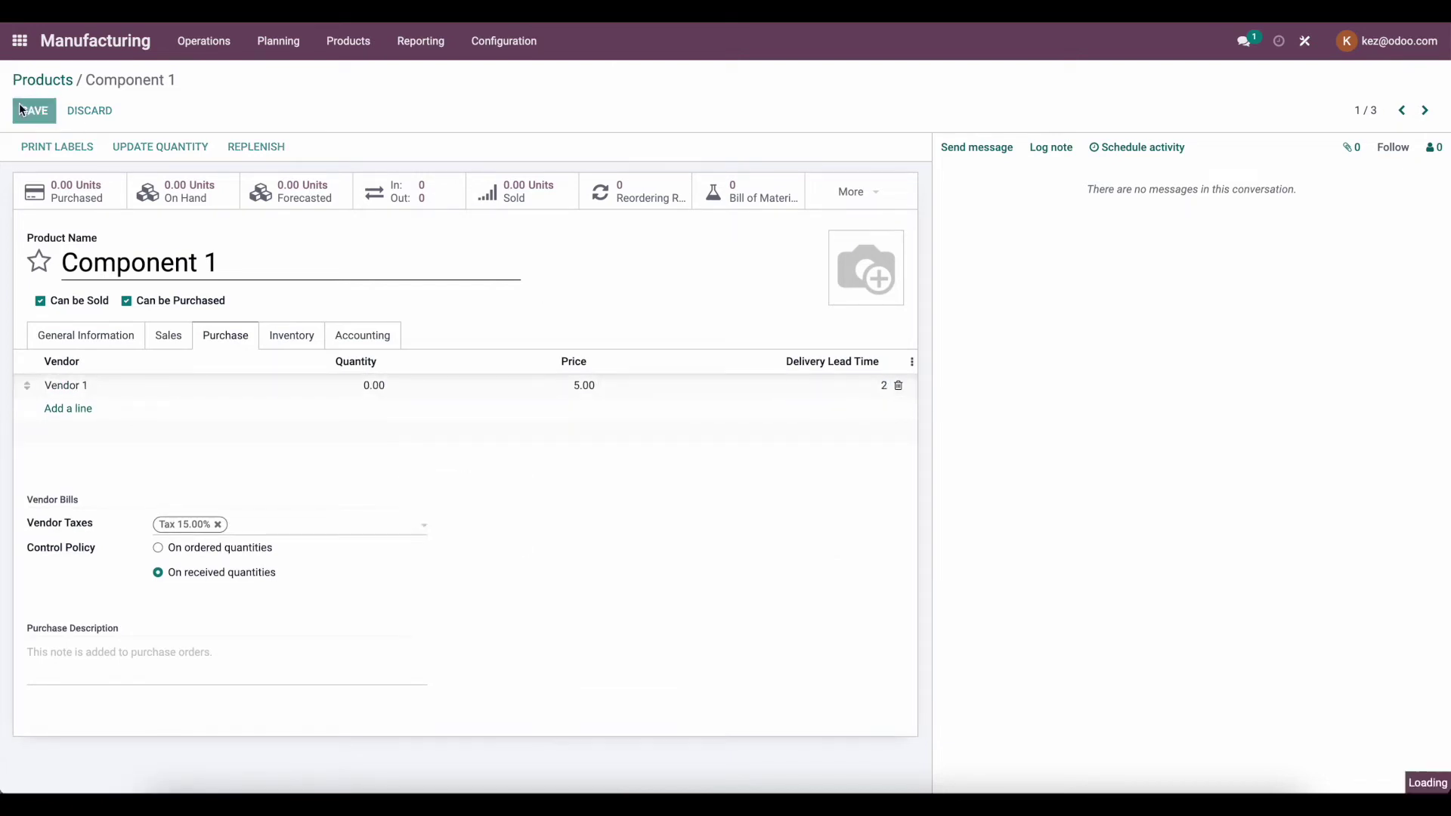
click(275, 47)
click(278, 92)
Step: Forecast 100 Final Product on Jun 25 and launch the suggested component replenishments
scroll(935, 263, right, 3)
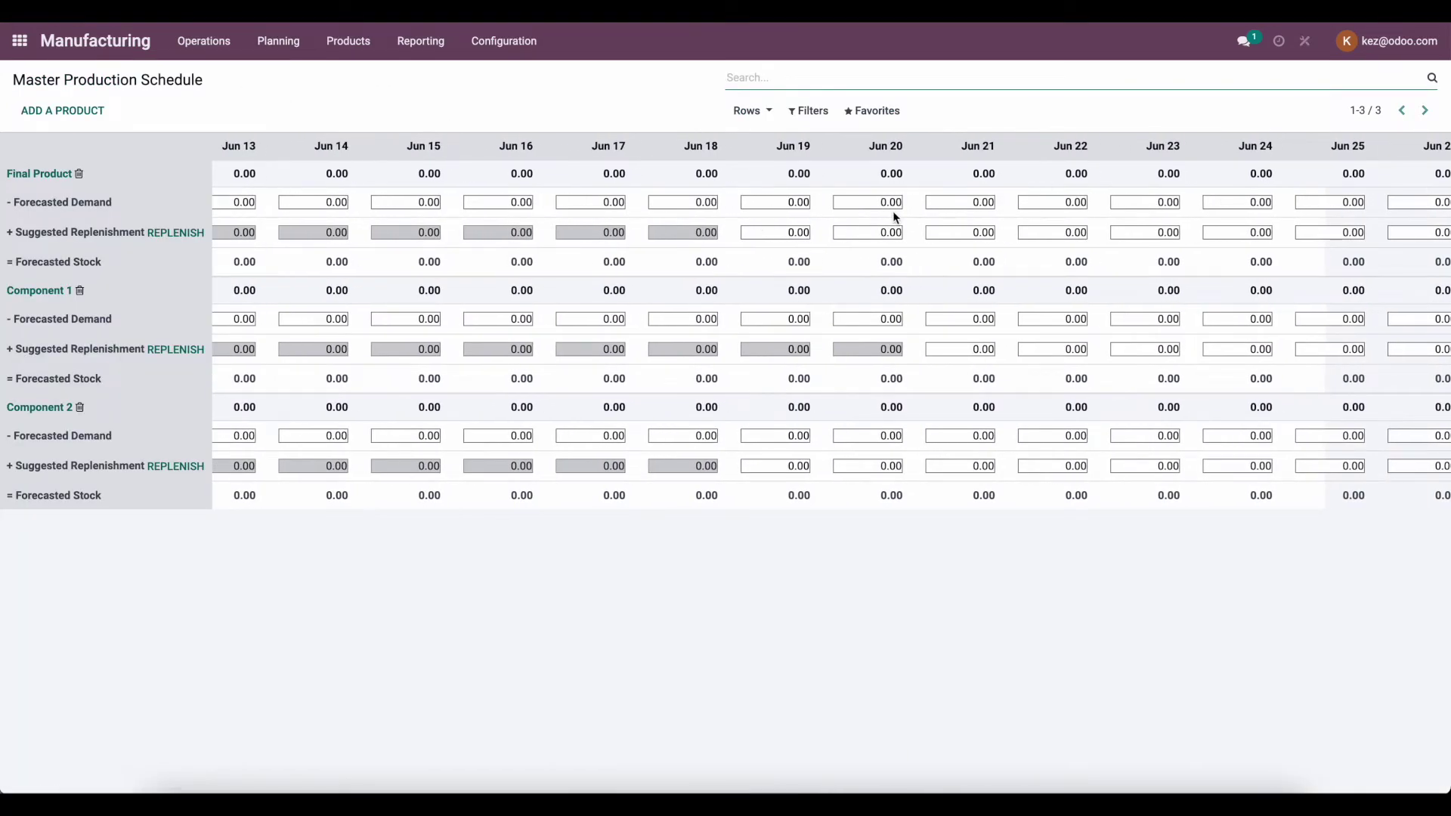
scroll(1142, 229, right, 2)
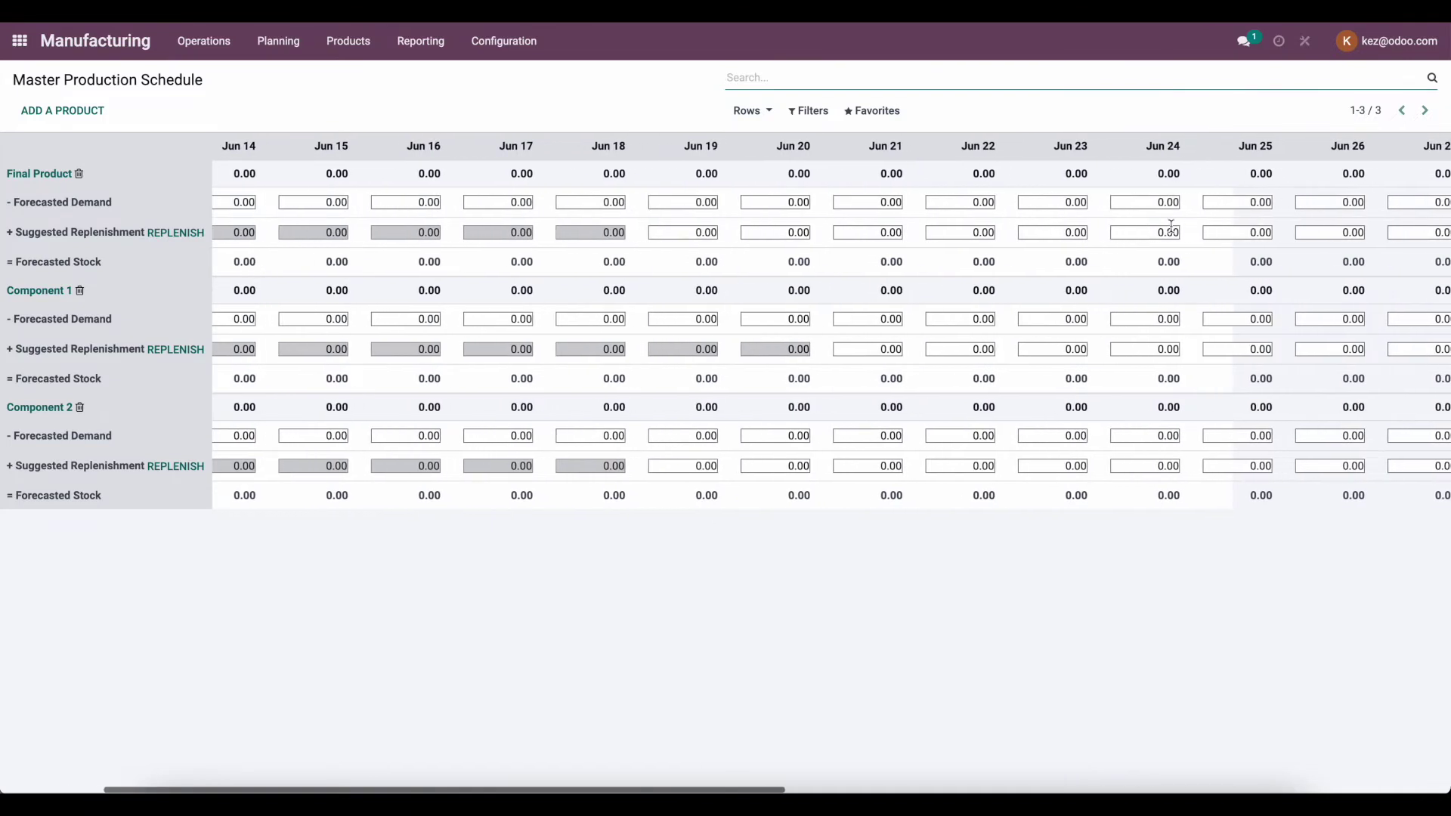
click(1237, 202)
text(100)
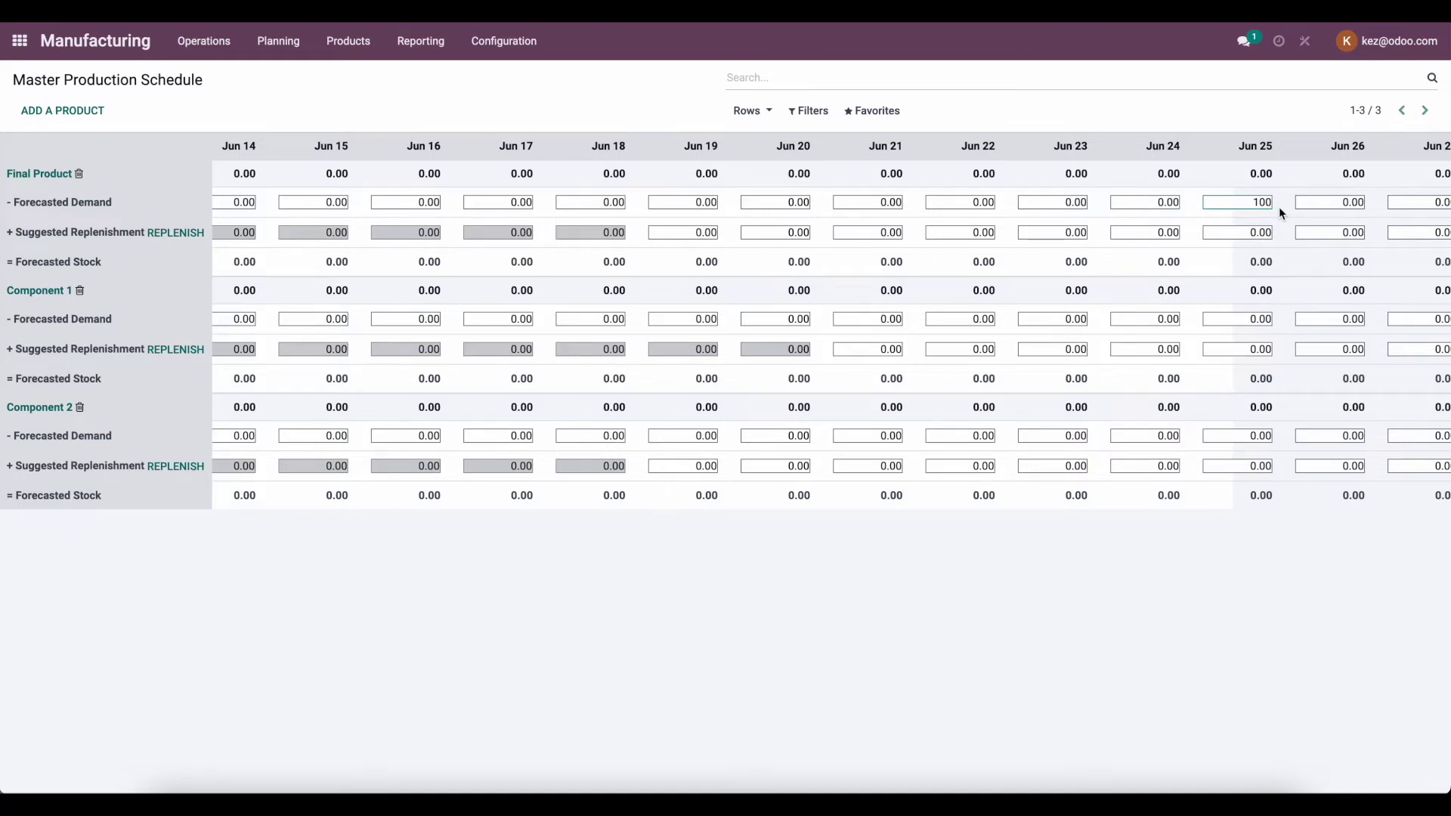
key(Tab)
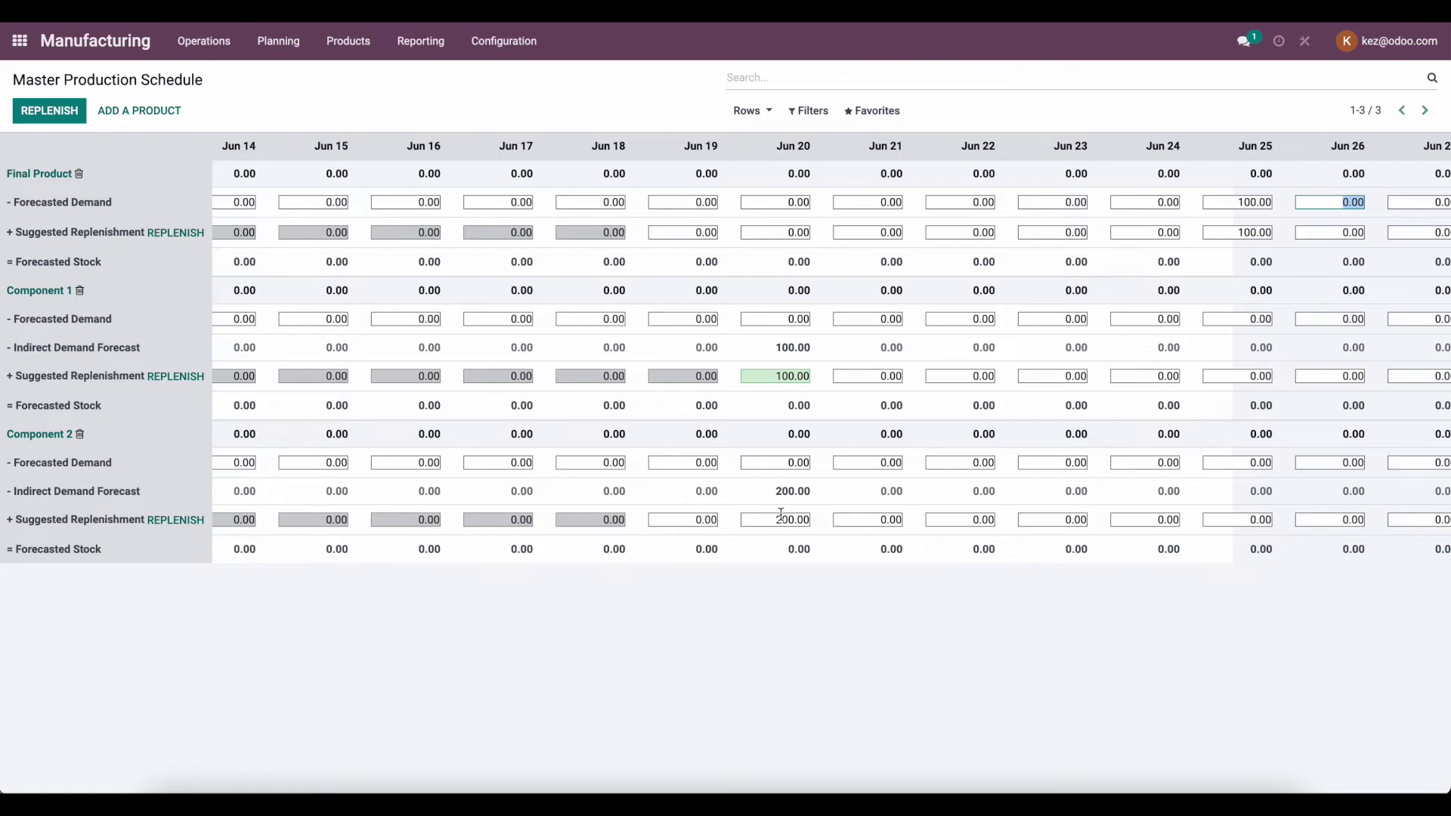
click(262, 117)
click(56, 111)
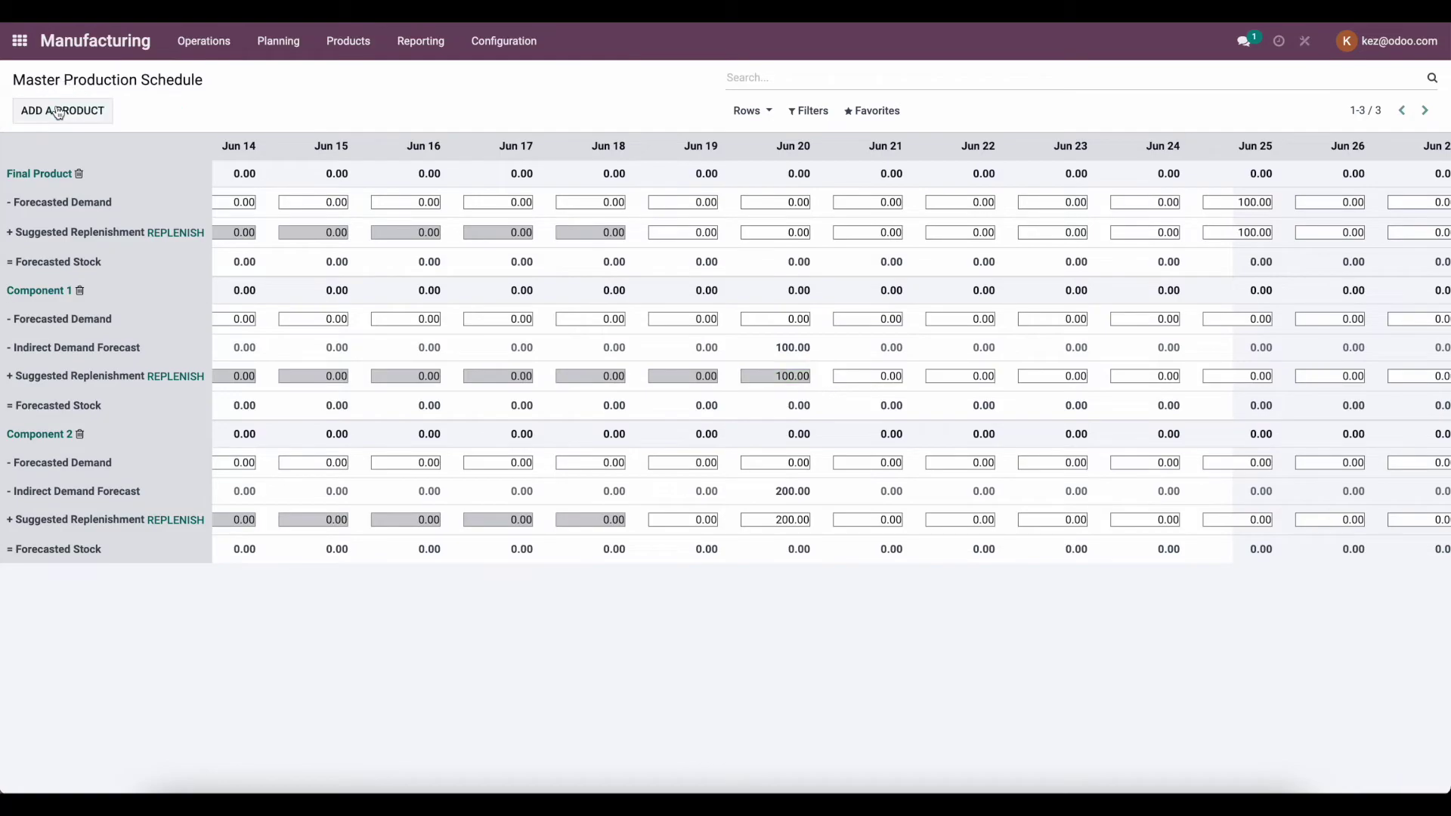
Step: Open request for quotation P00001 in the Purchase app
click(20, 41)
click(803, 244)
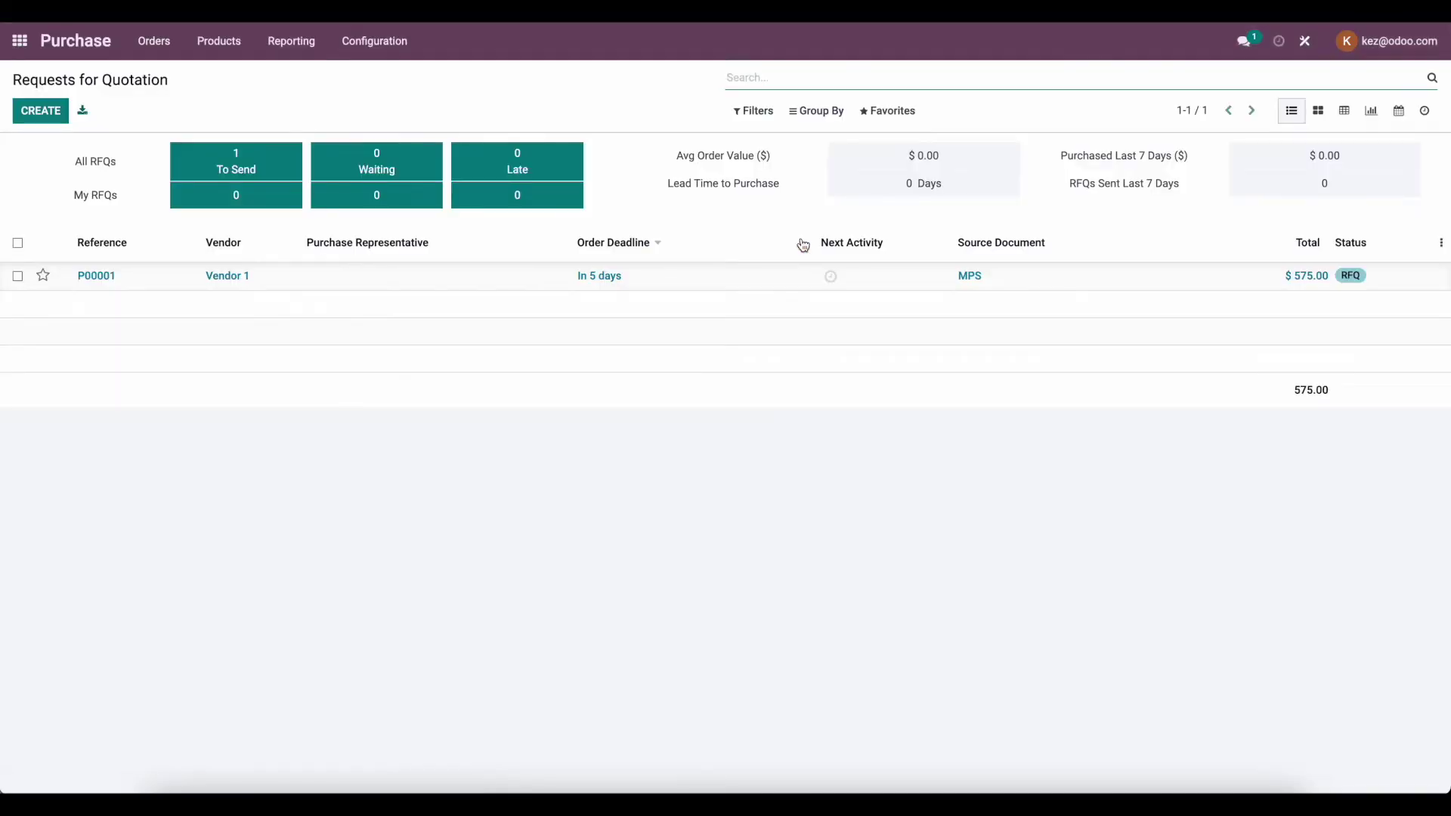
click(601, 284)
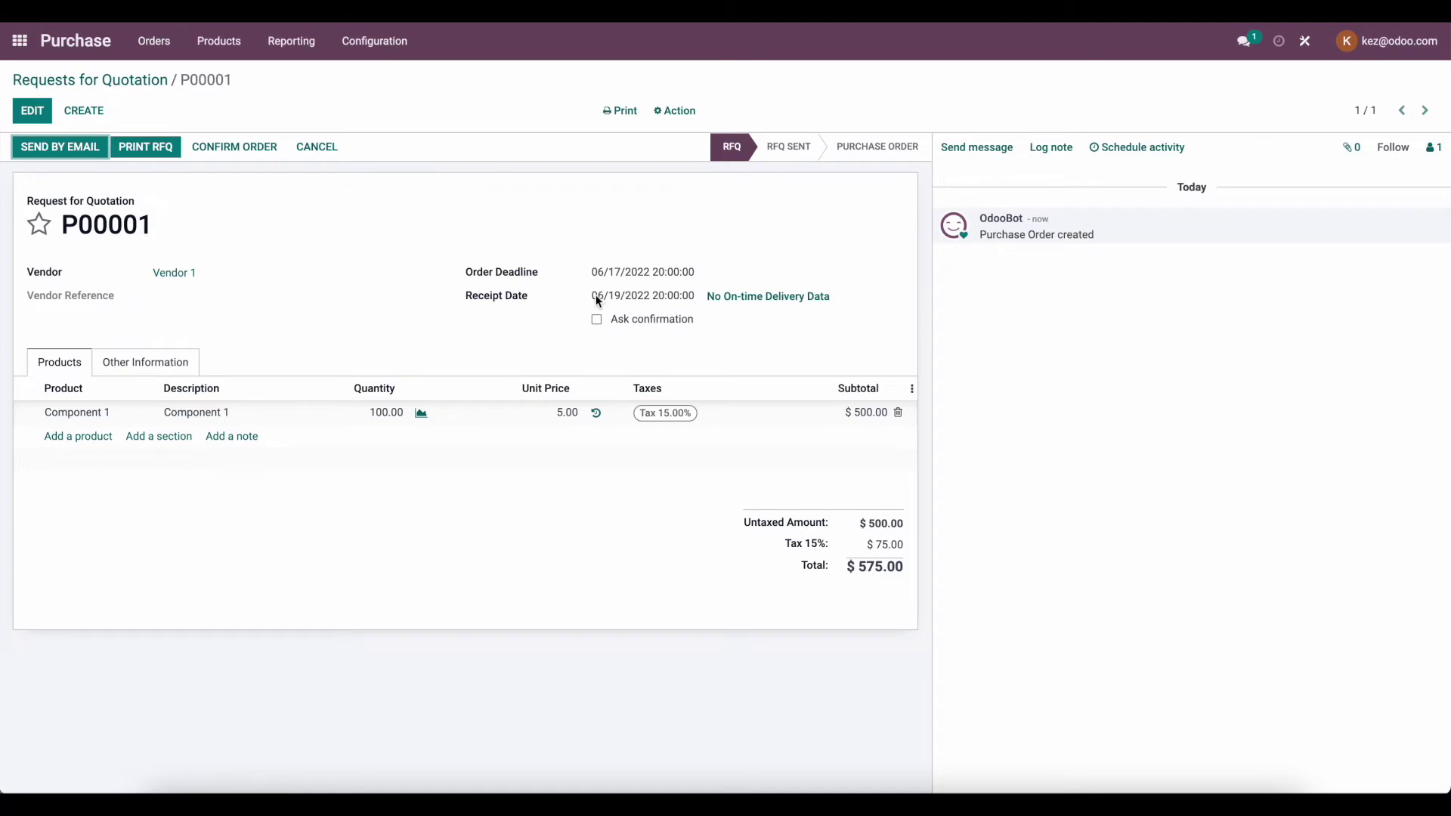
Step: Check P00001's order deadline and 06/19/2022 receipt date, then return to the apps home screen
drag(609, 293, 651, 278)
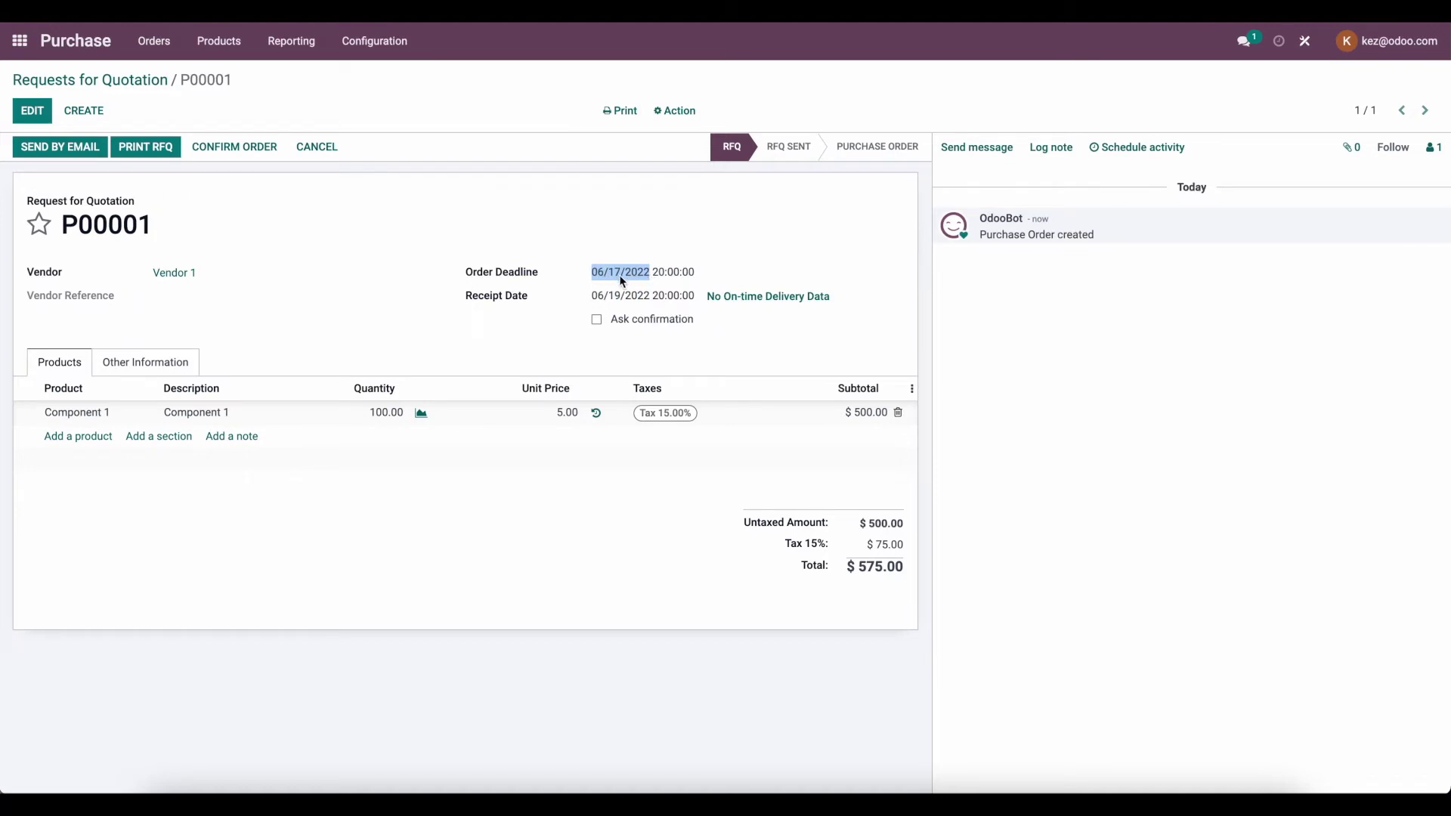
click(596, 301)
drag(595, 301, 628, 297)
click(462, 179)
click(27, 51)
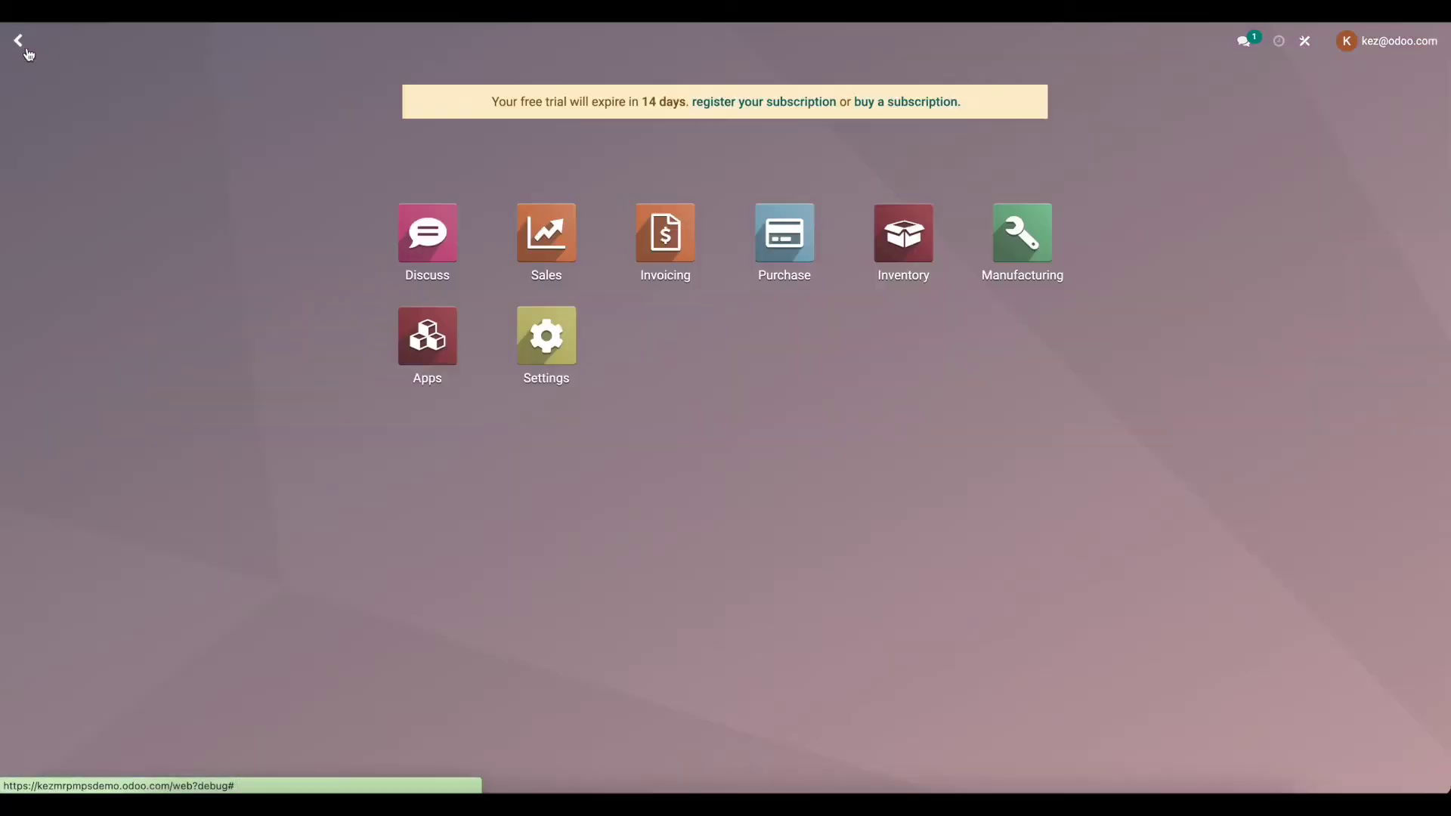
Step: Open Manufacturing's Master Production Schedule from the Planning menu
click(1016, 238)
click(280, 41)
click(288, 93)
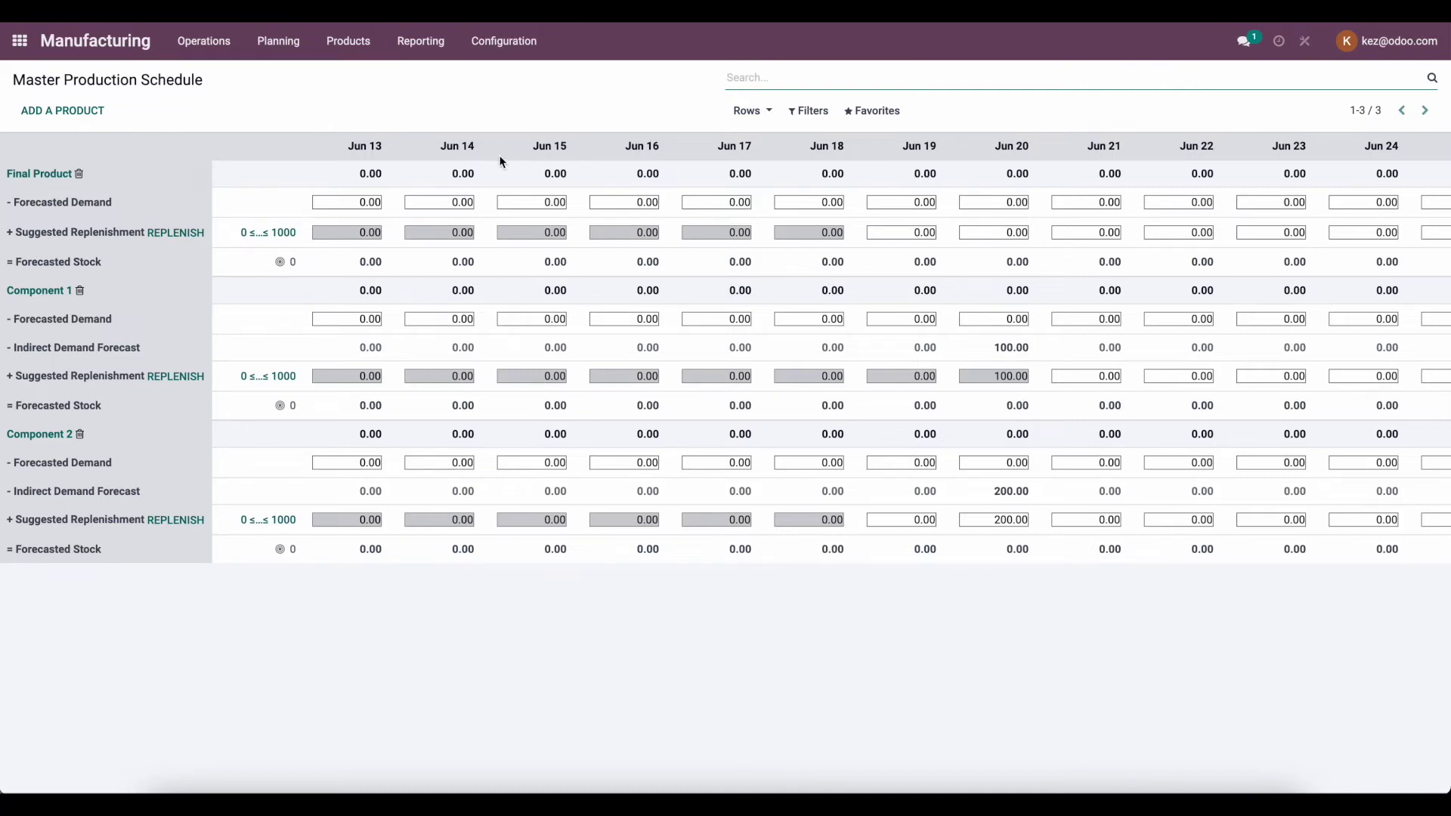
click(348, 41)
click(360, 72)
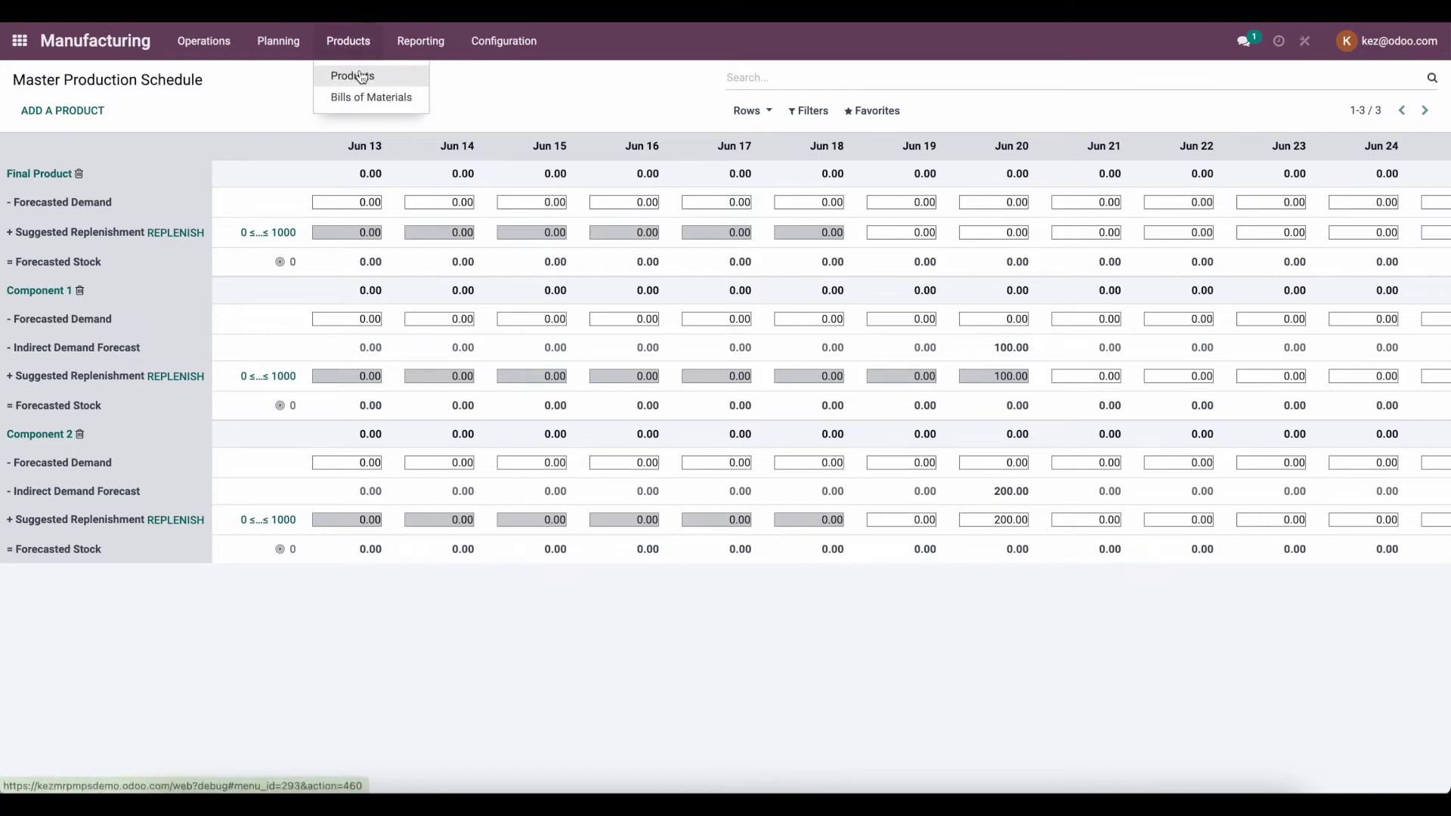
click(772, 200)
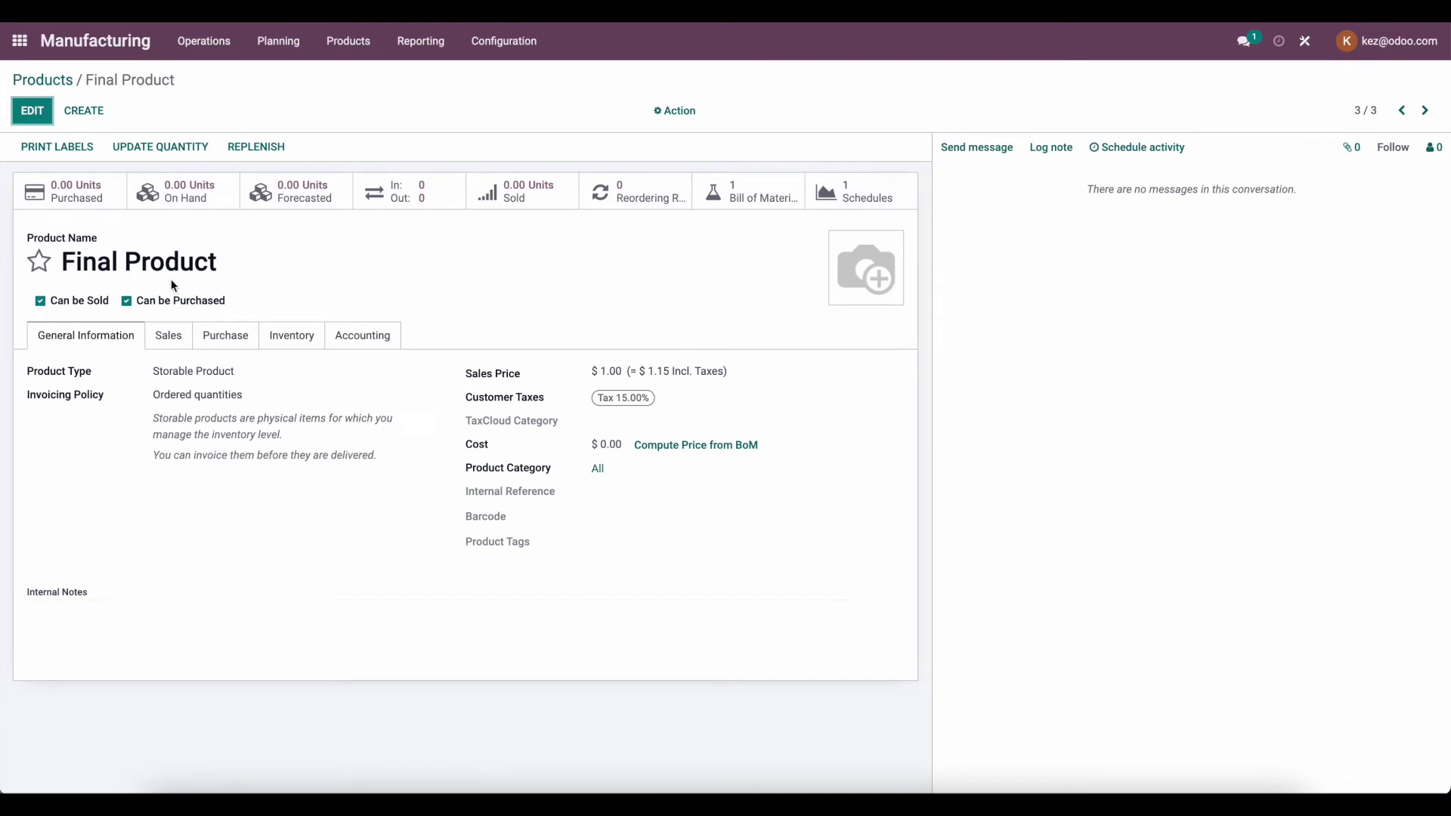
click(296, 341)
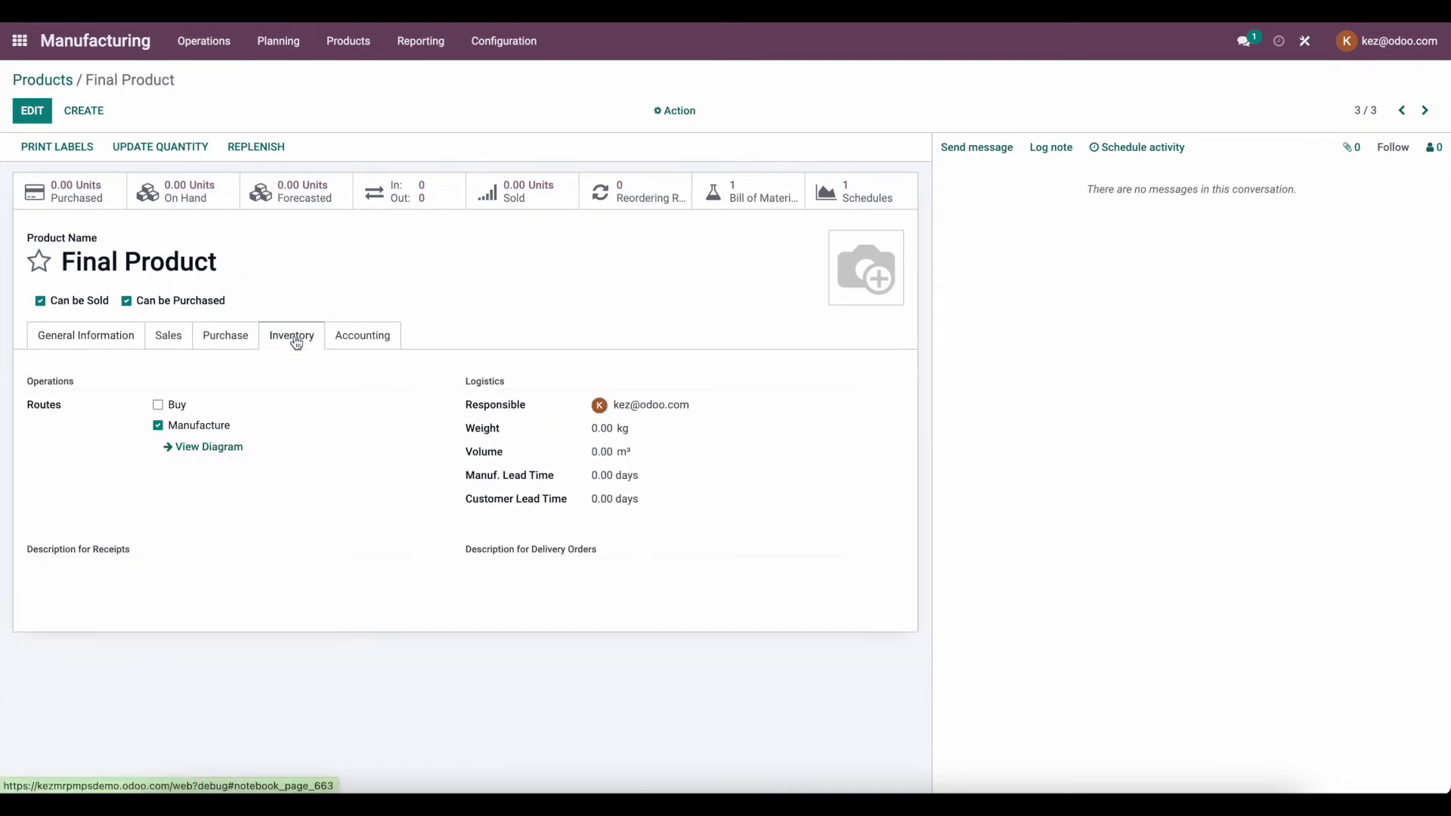
double_click(614, 472)
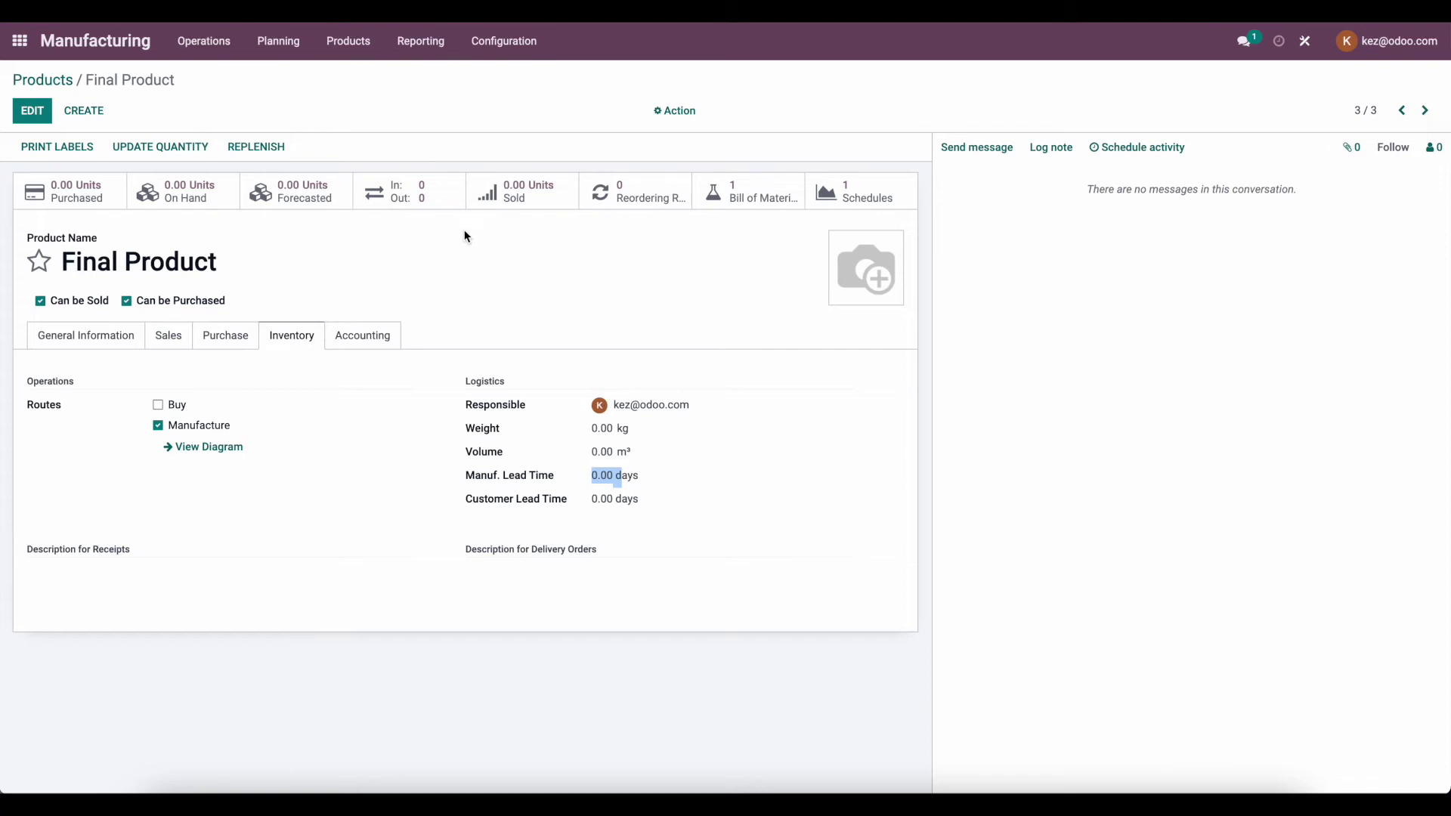
click(266, 47)
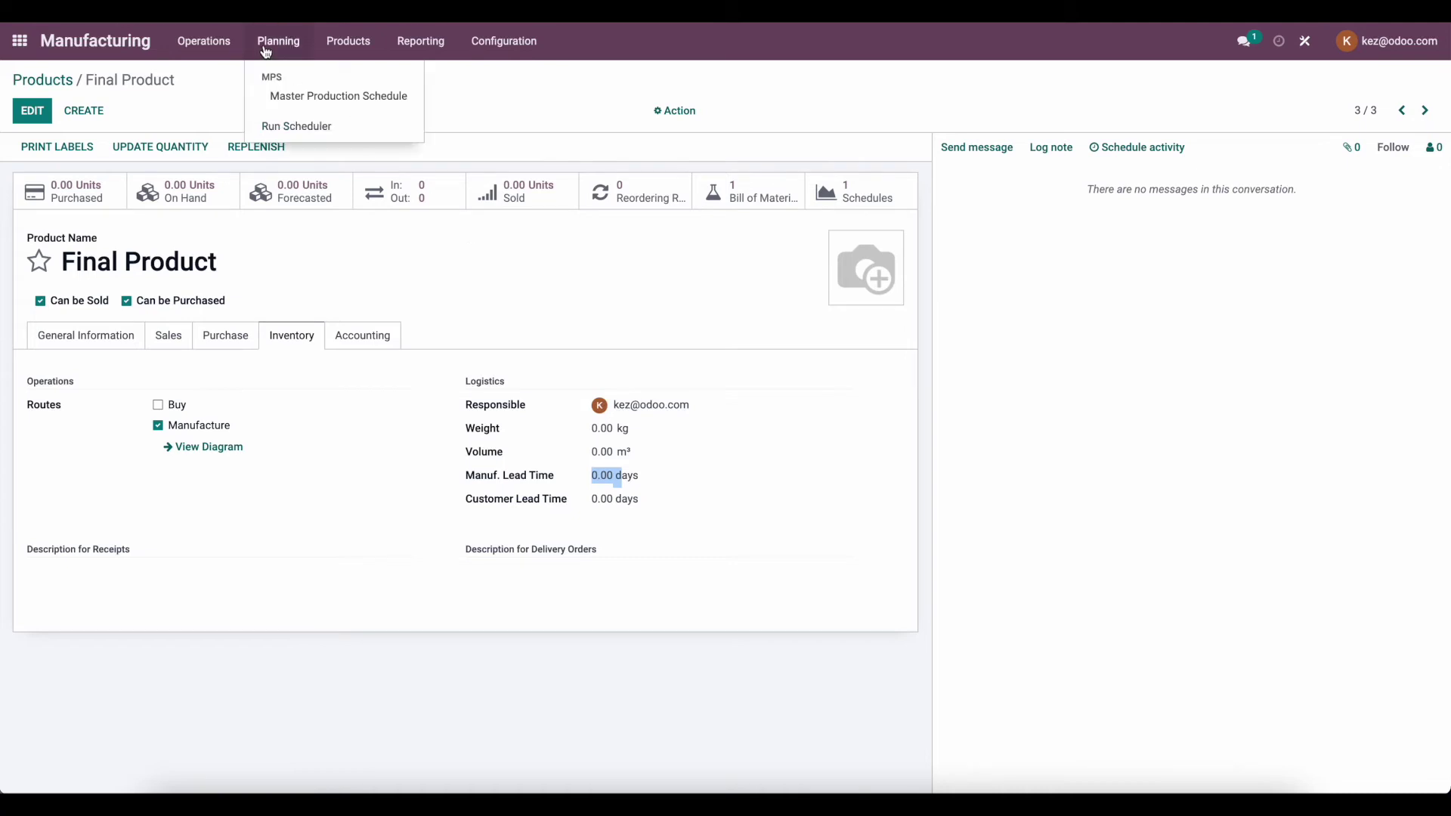
click(290, 97)
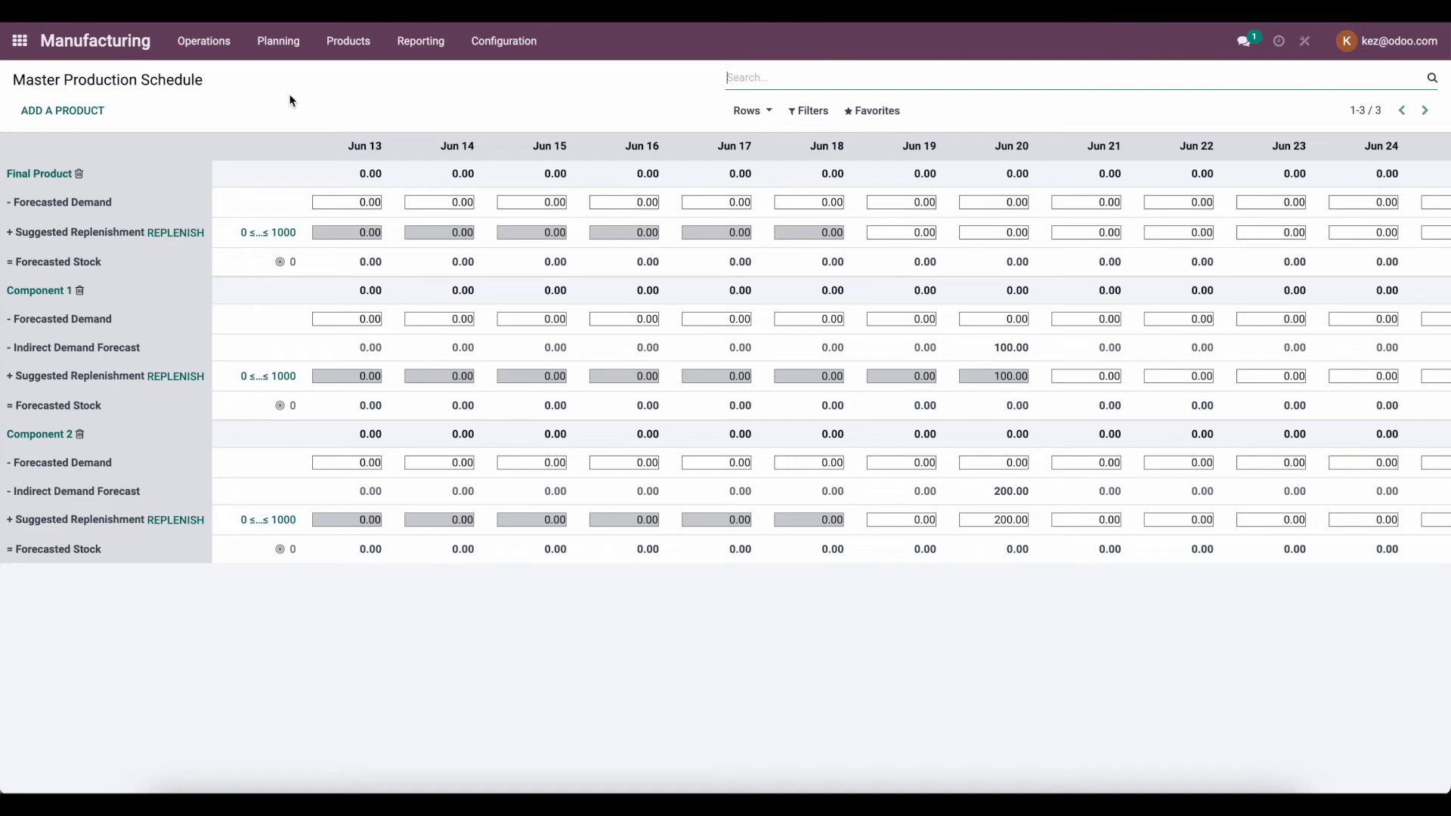
Step: Turn on the Actual Demand row in the schedule's row options
click(764, 114)
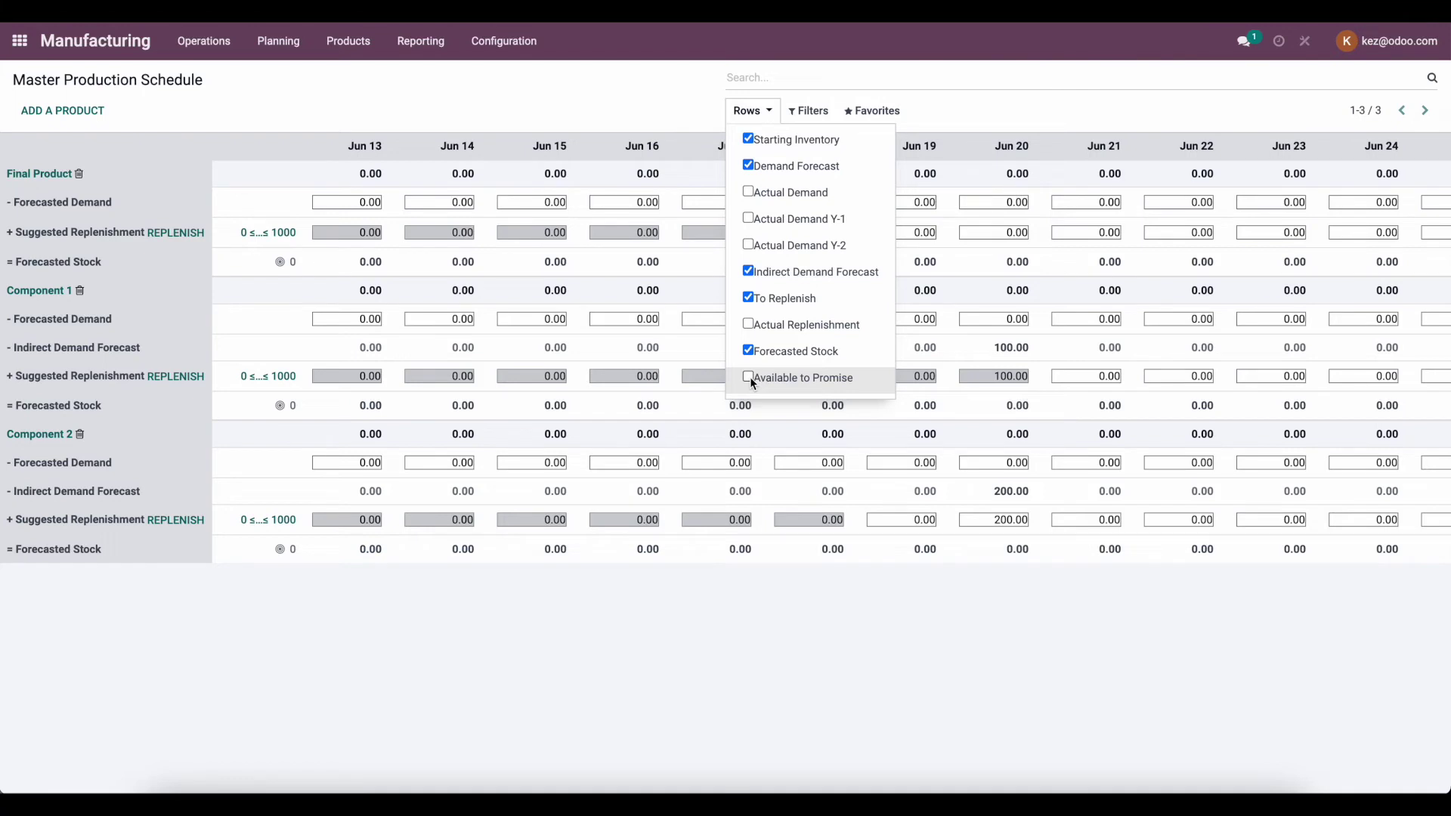
click(749, 203)
click(745, 111)
click(675, 101)
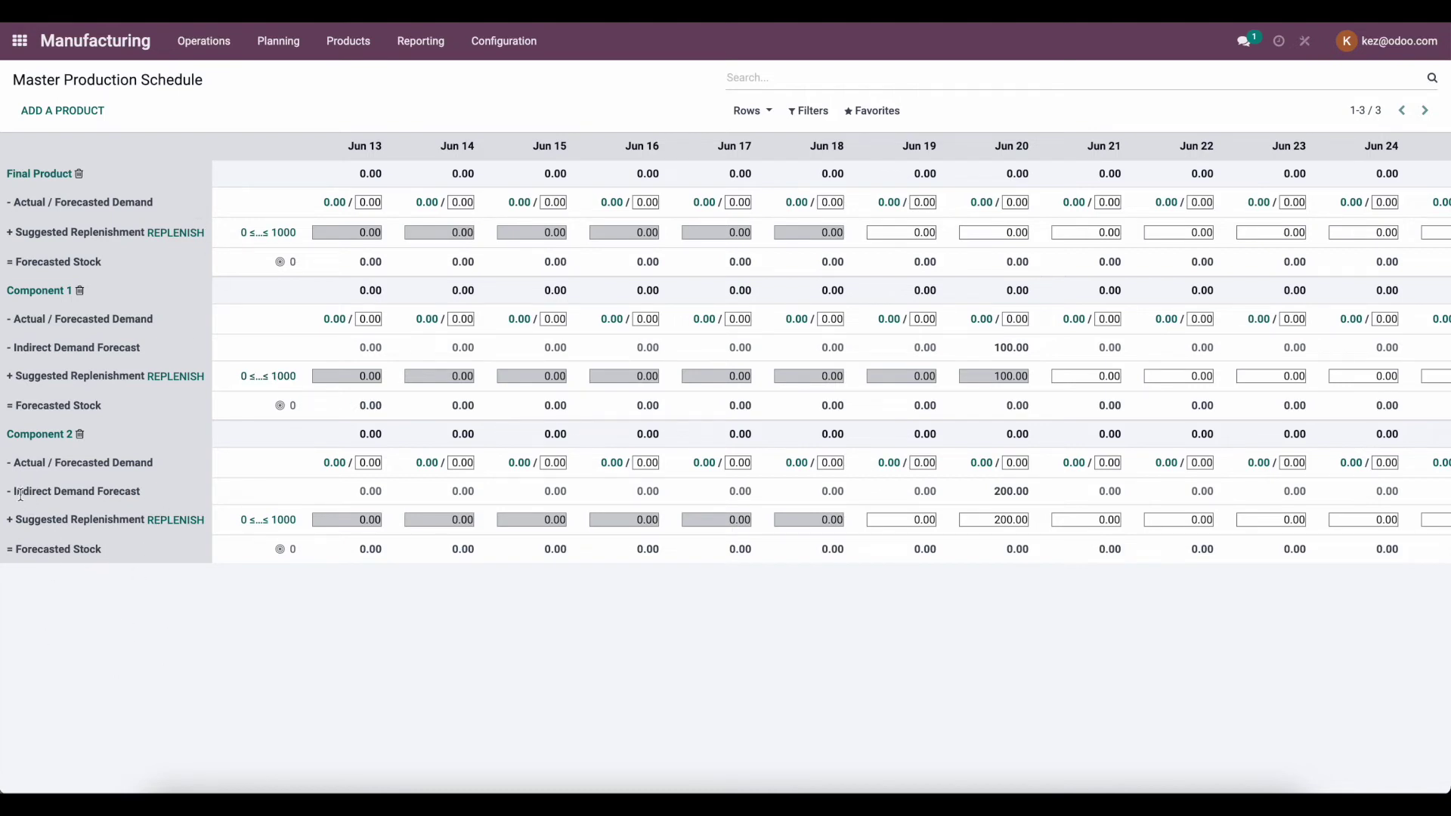
Step: Highlight Component 2's indirect demand forecast label in the schedule
click(118, 493)
drag(117, 493, 30, 493)
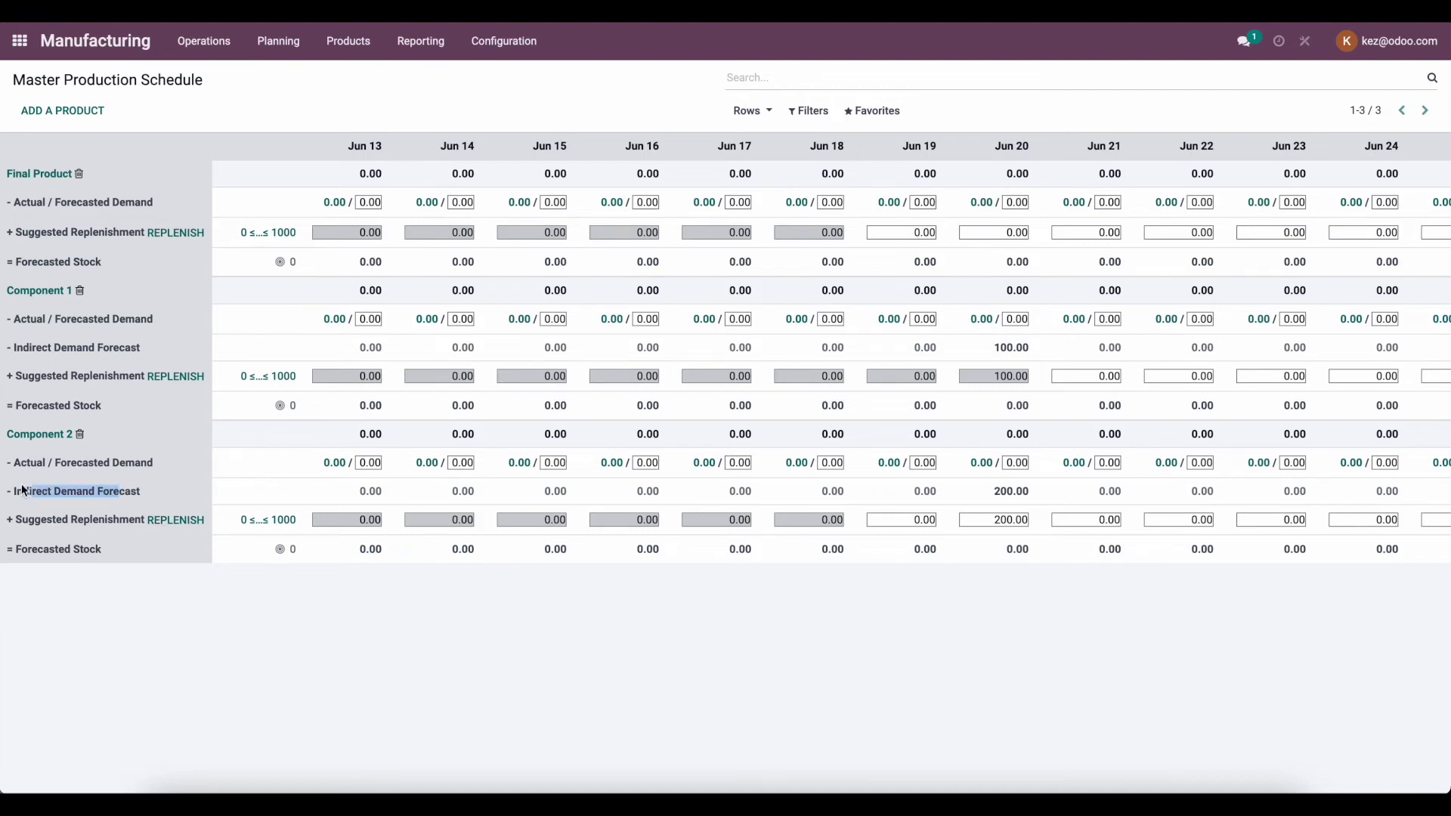
click(223, 564)
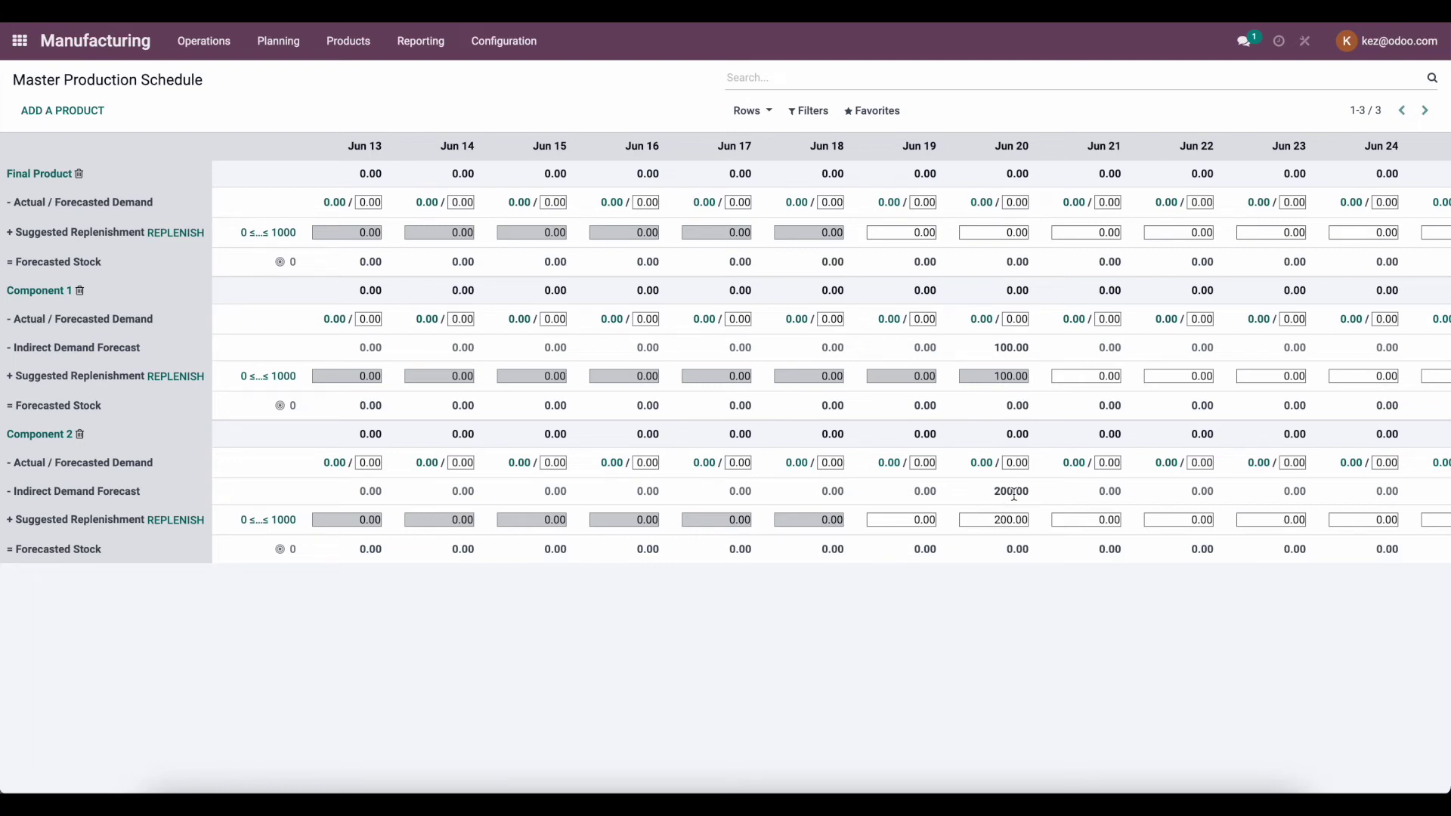
Step: Enter 100 as Component 2's Jun 20 forecasted demand, raising its replenishment to 300
click(1017, 463)
text(100)
key(Tab)
click(987, 536)
click(355, 51)
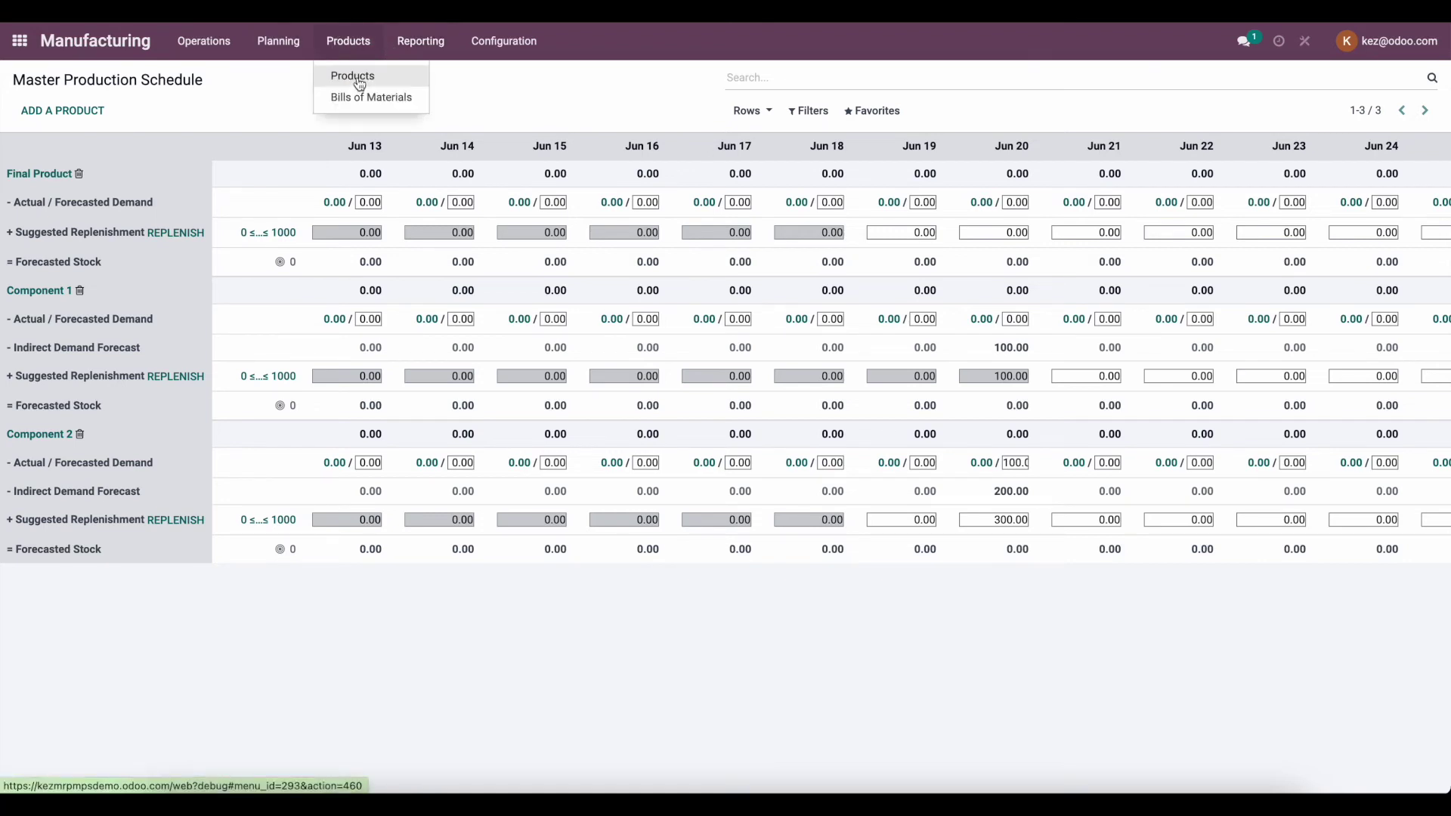
Step: From Products, launch Studio's menu editor and start a new menu named MPS
click(359, 78)
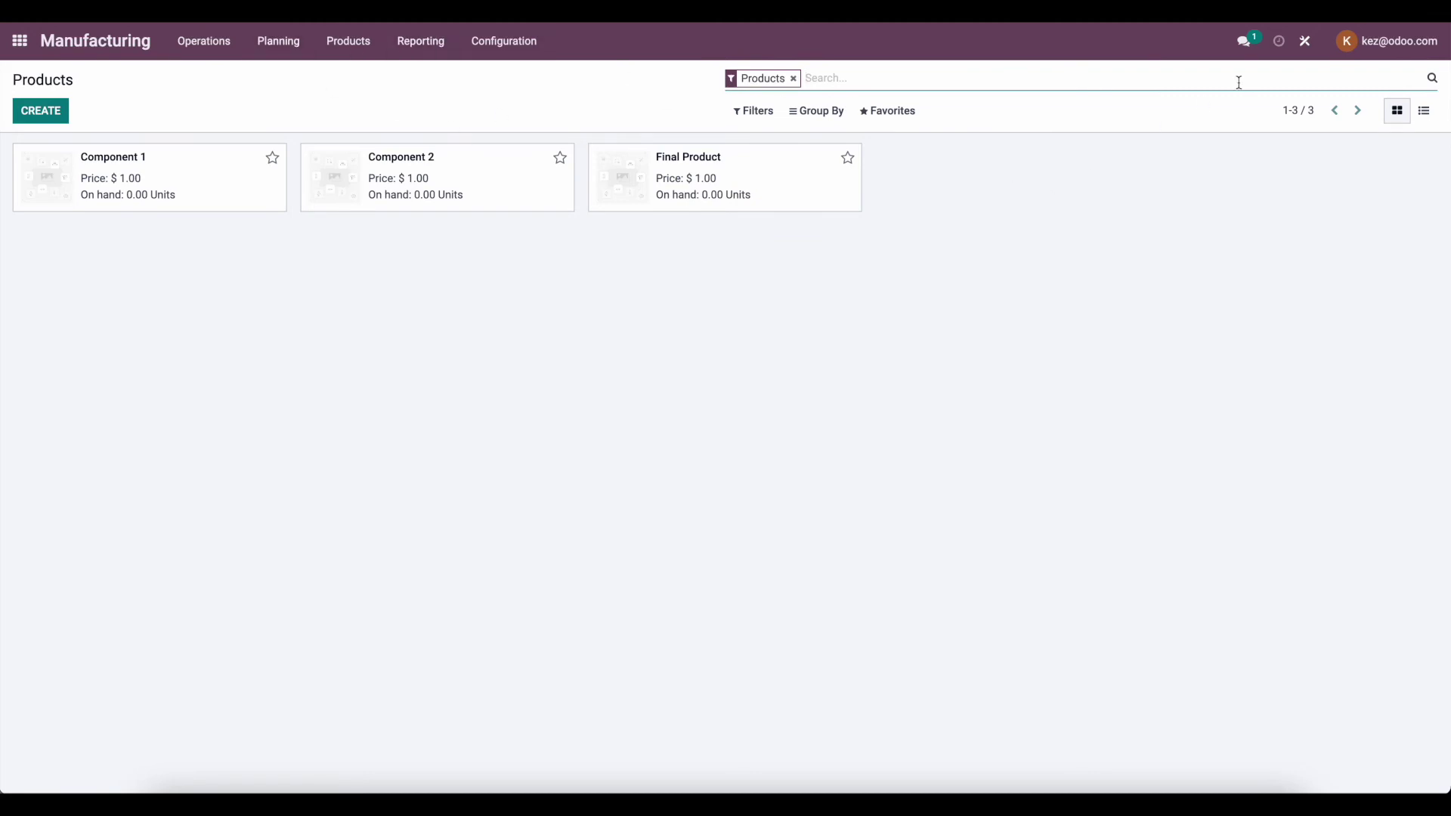
click(1305, 41)
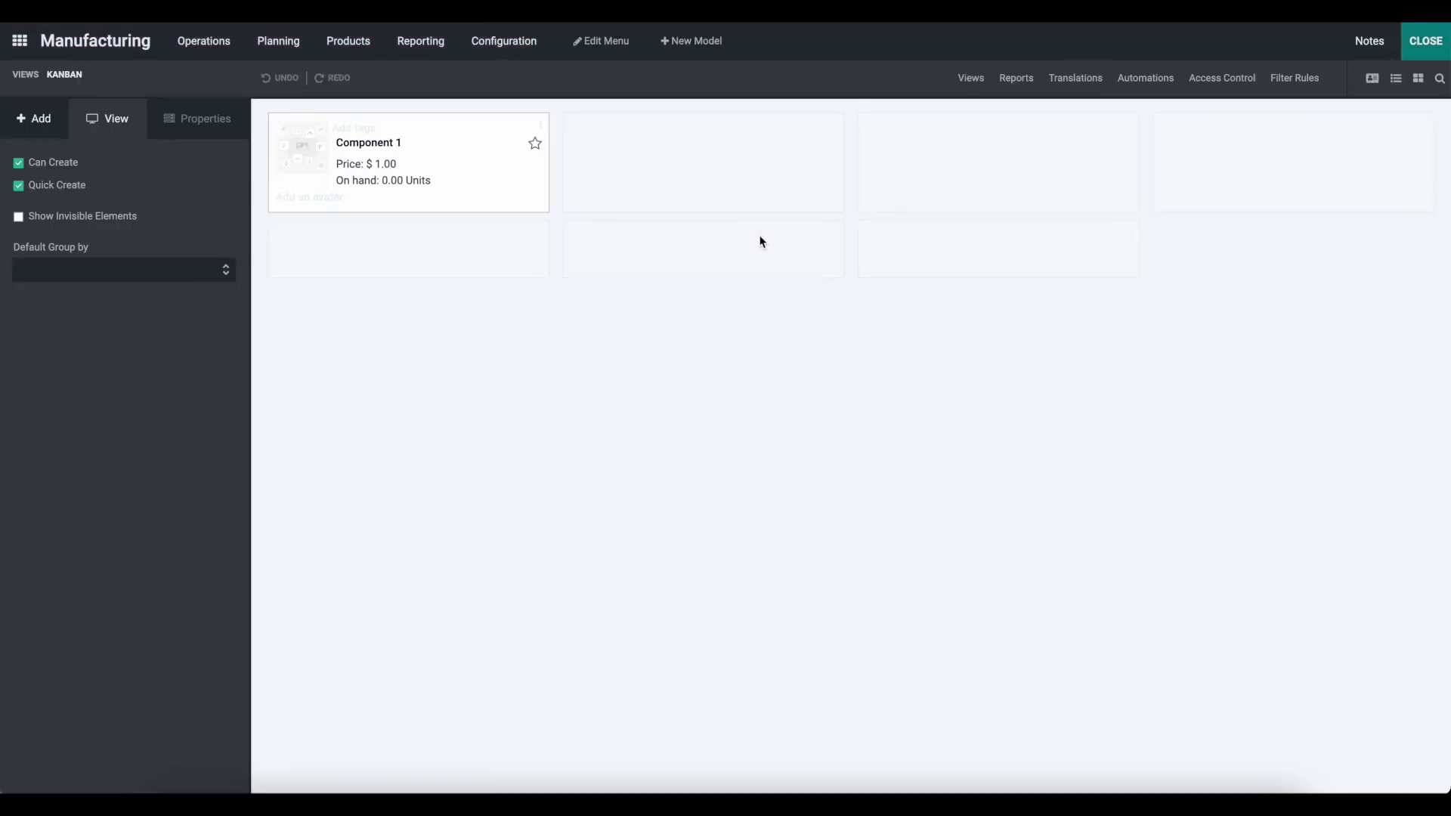
click(619, 43)
click(937, 589)
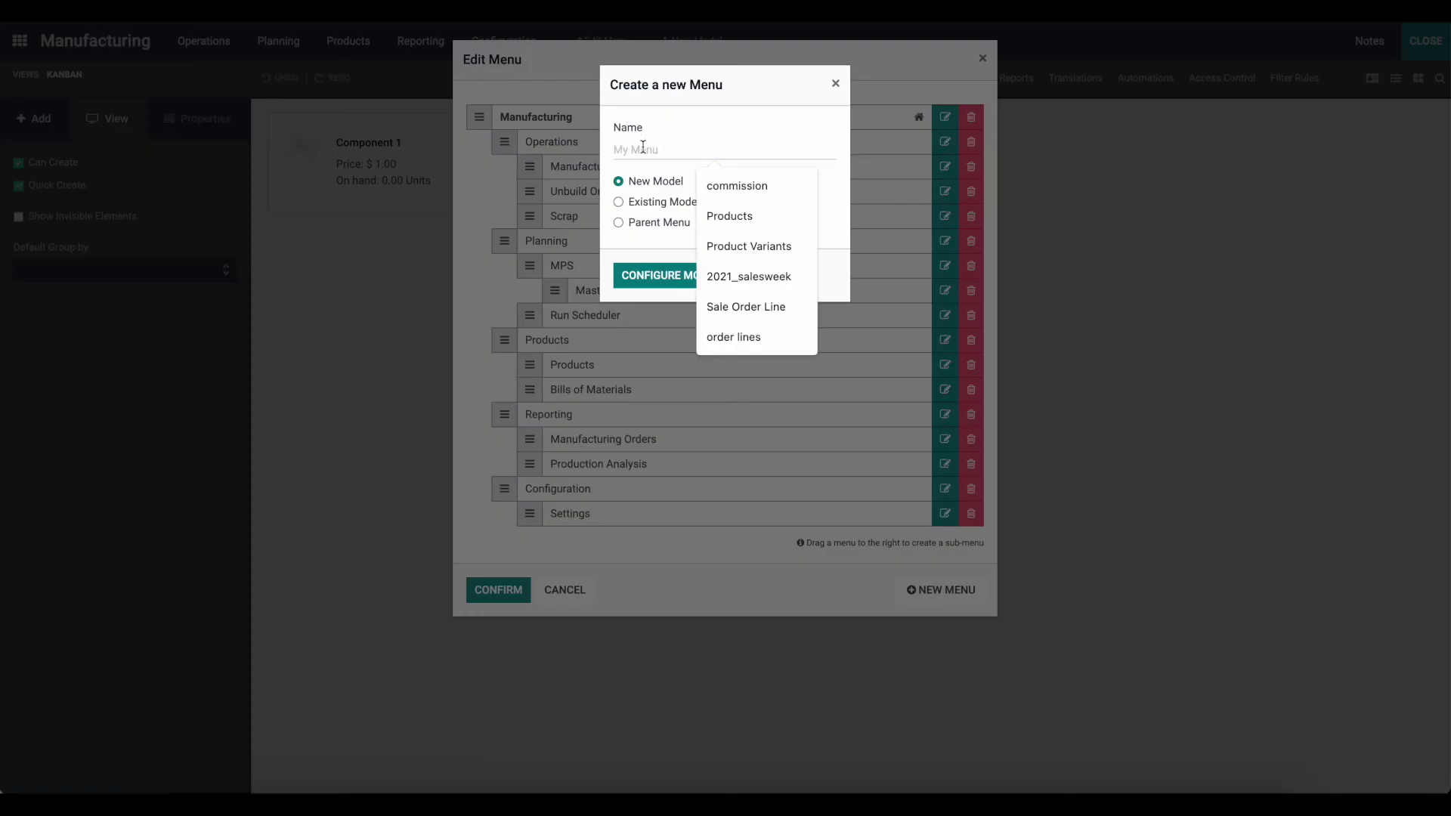
click(682, 122)
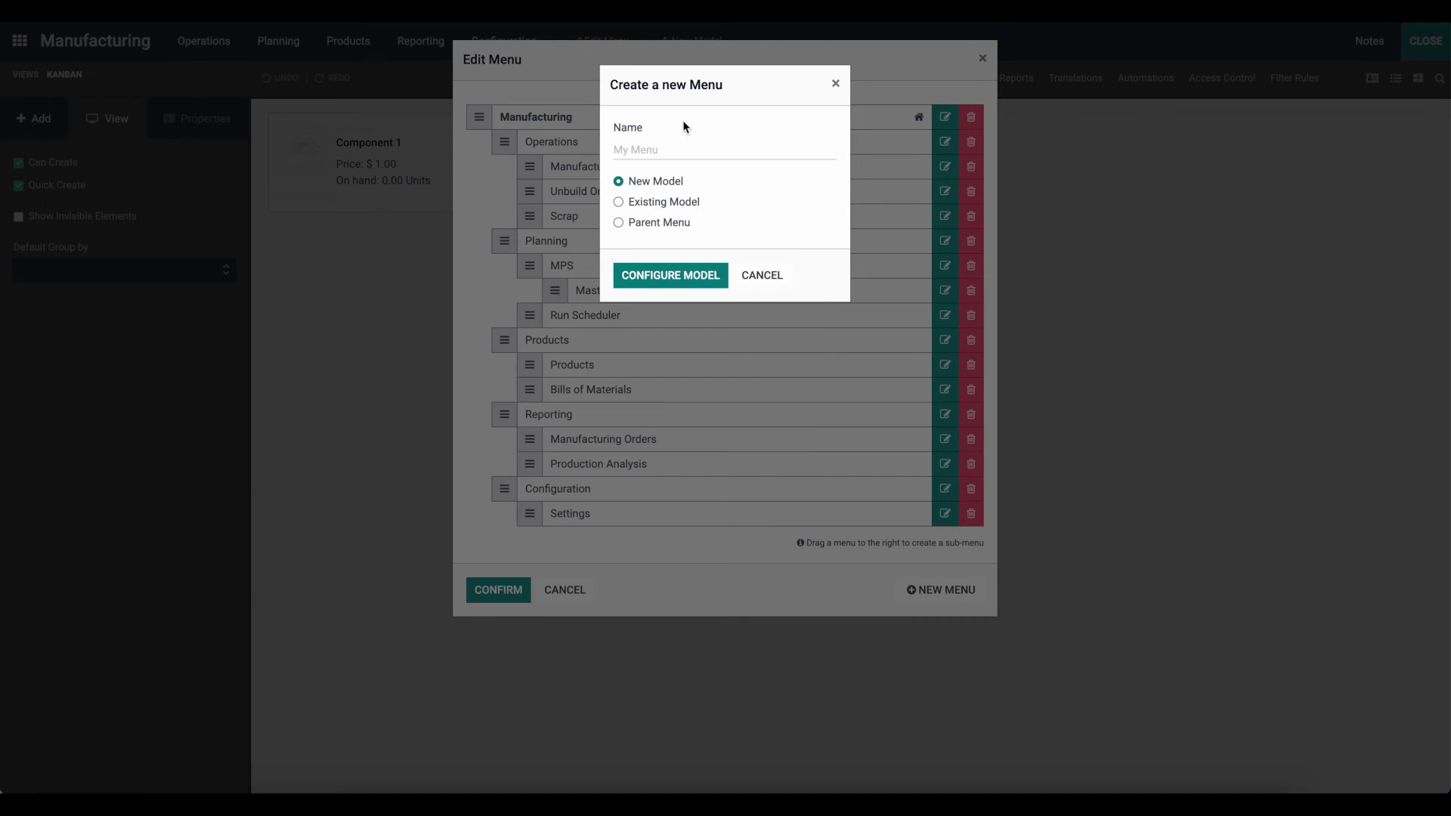
text(MPS)
Step: Link the MPS menu to model mrp.production.schedule, save the menus, and open MPS
click(671, 201)
click(677, 284)
text(mrp.producti)
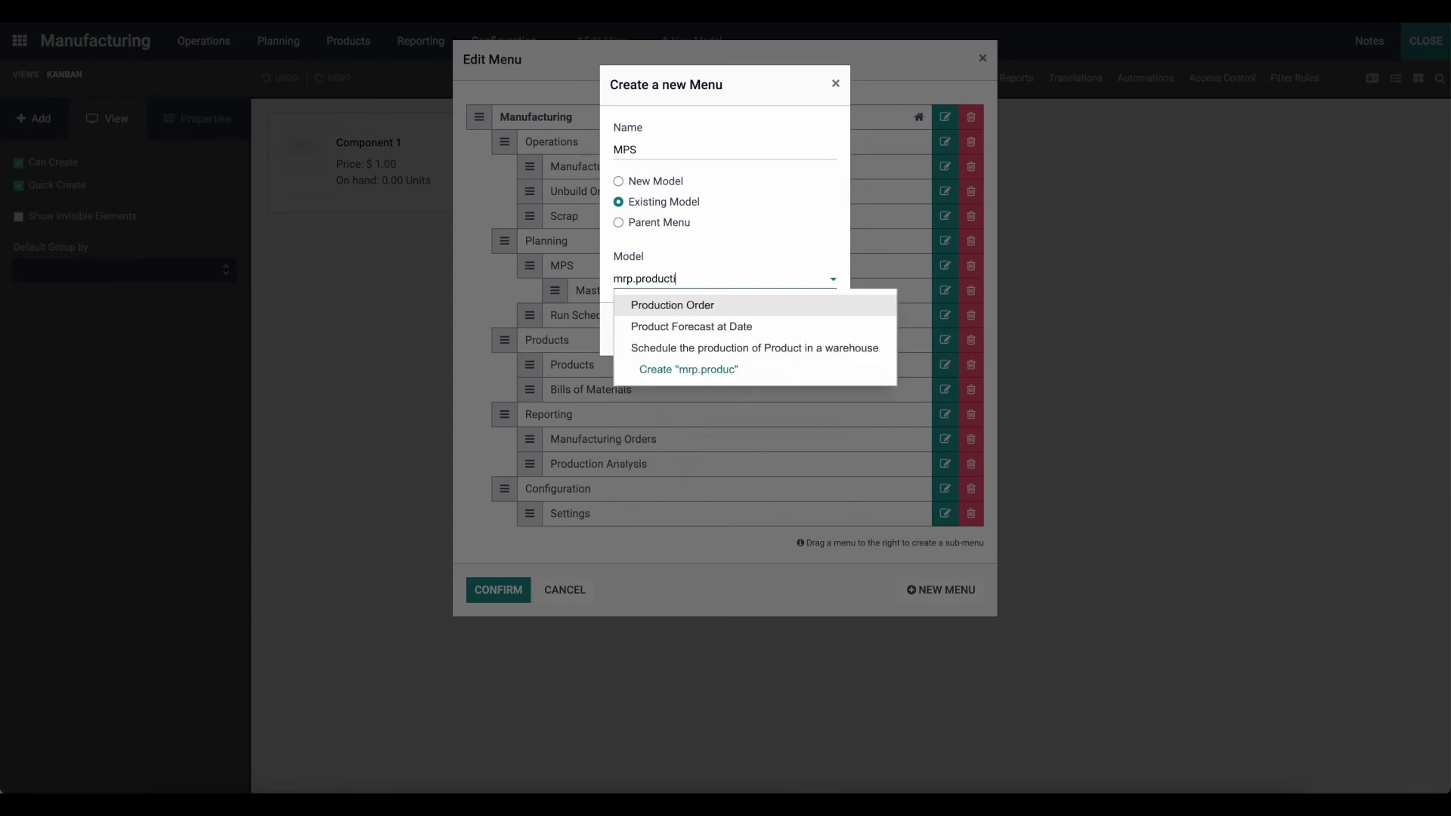
text(on.)
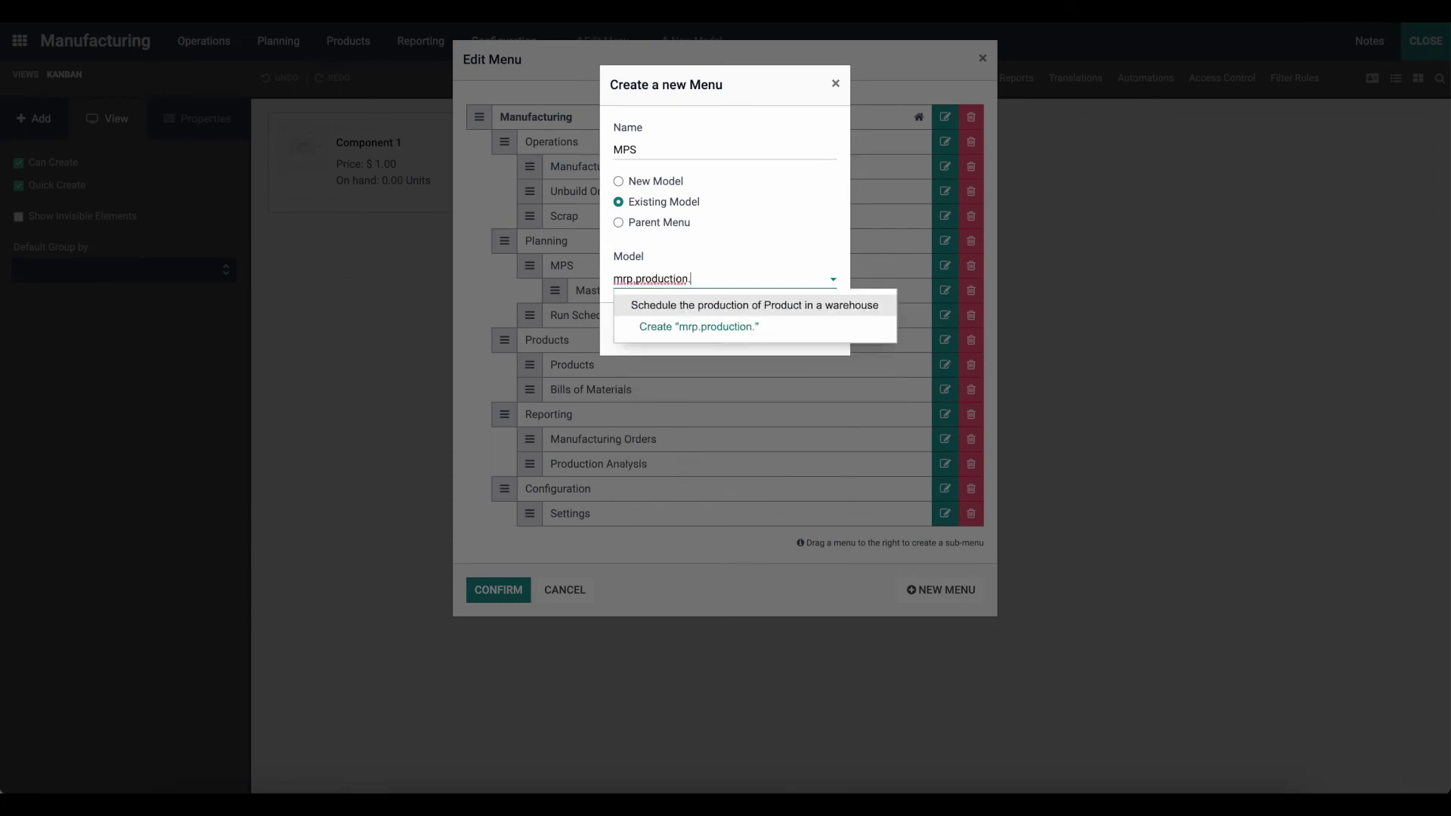
click(682, 304)
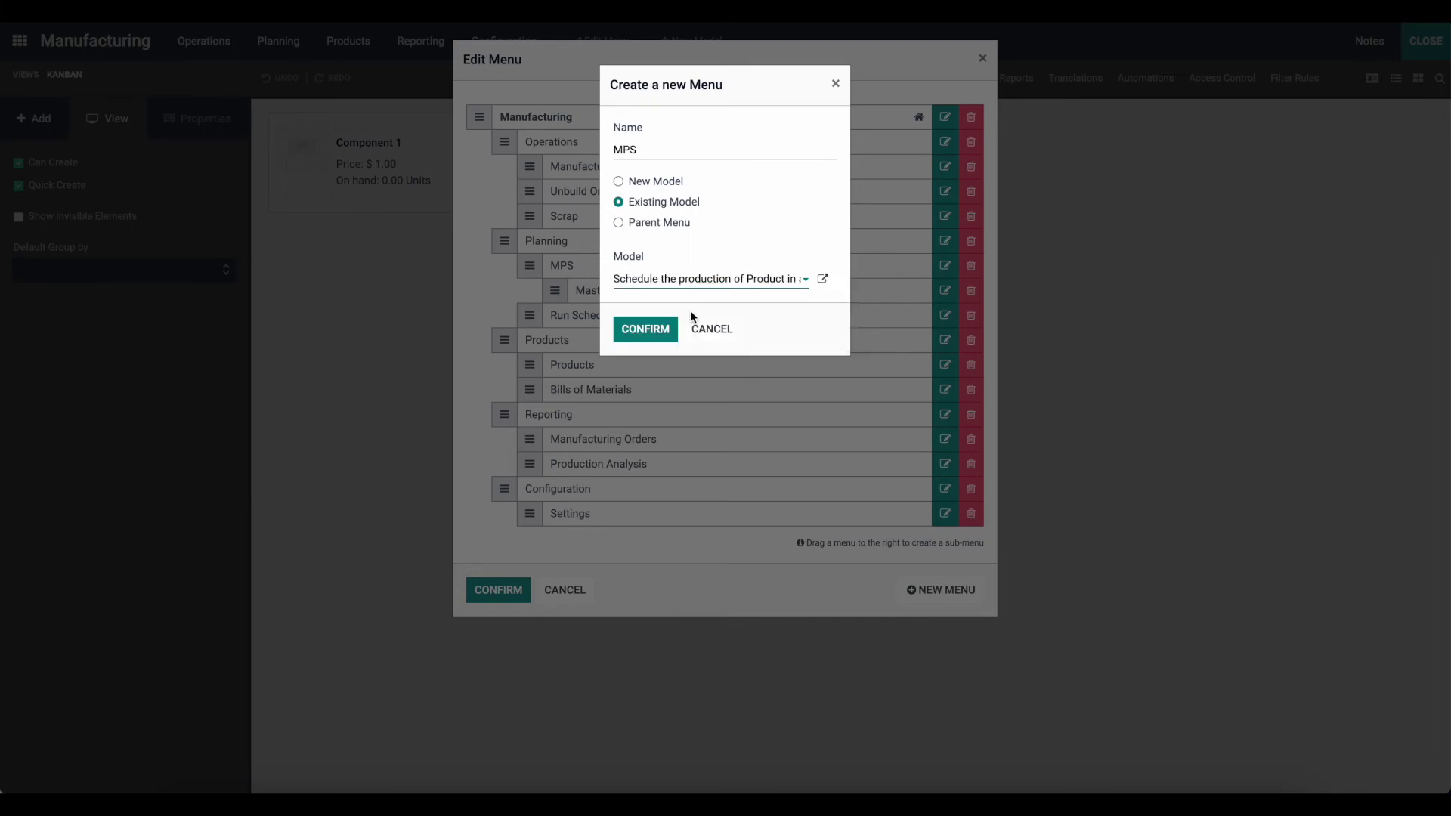
click(647, 330)
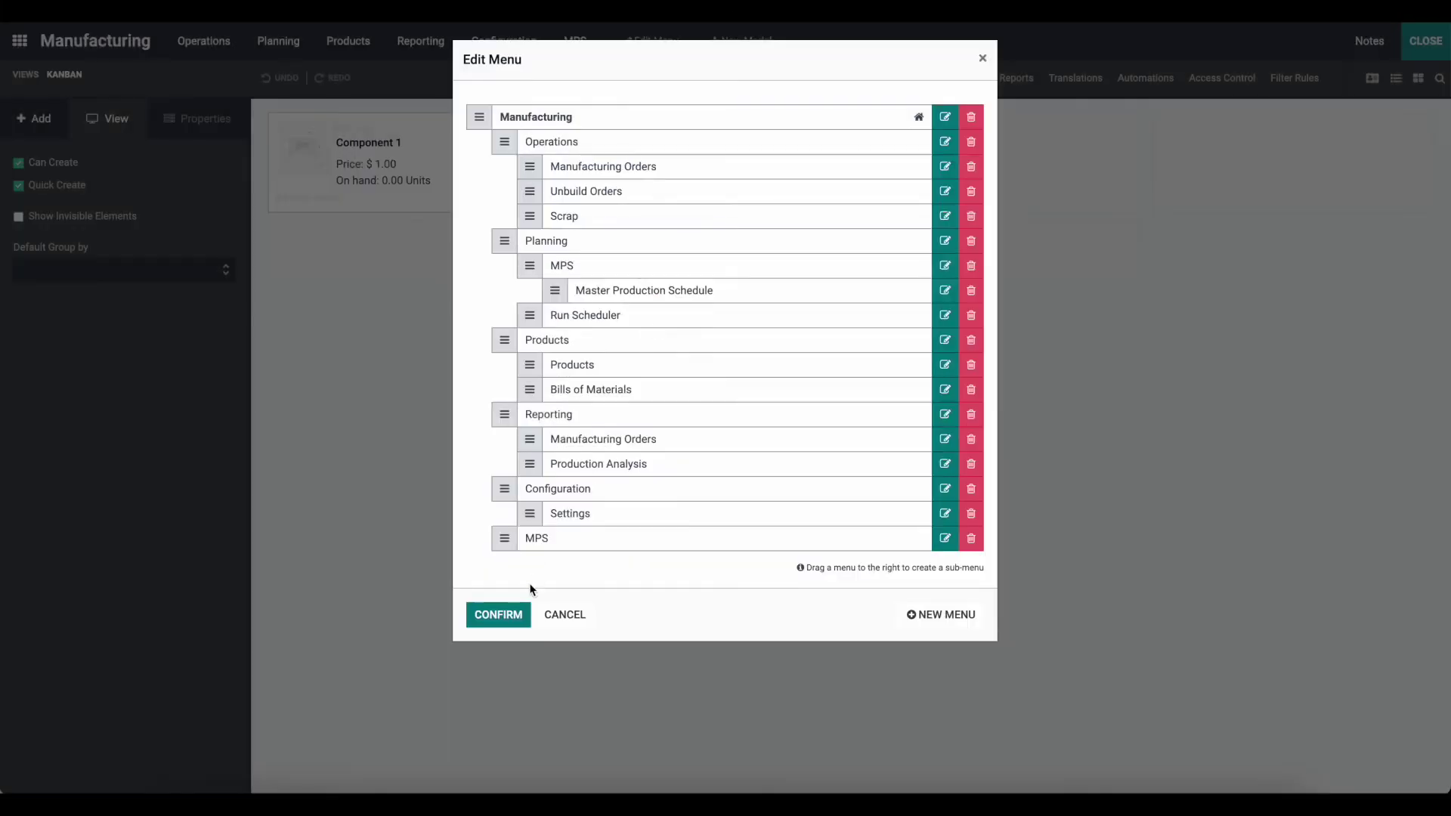
click(499, 591)
click(574, 47)
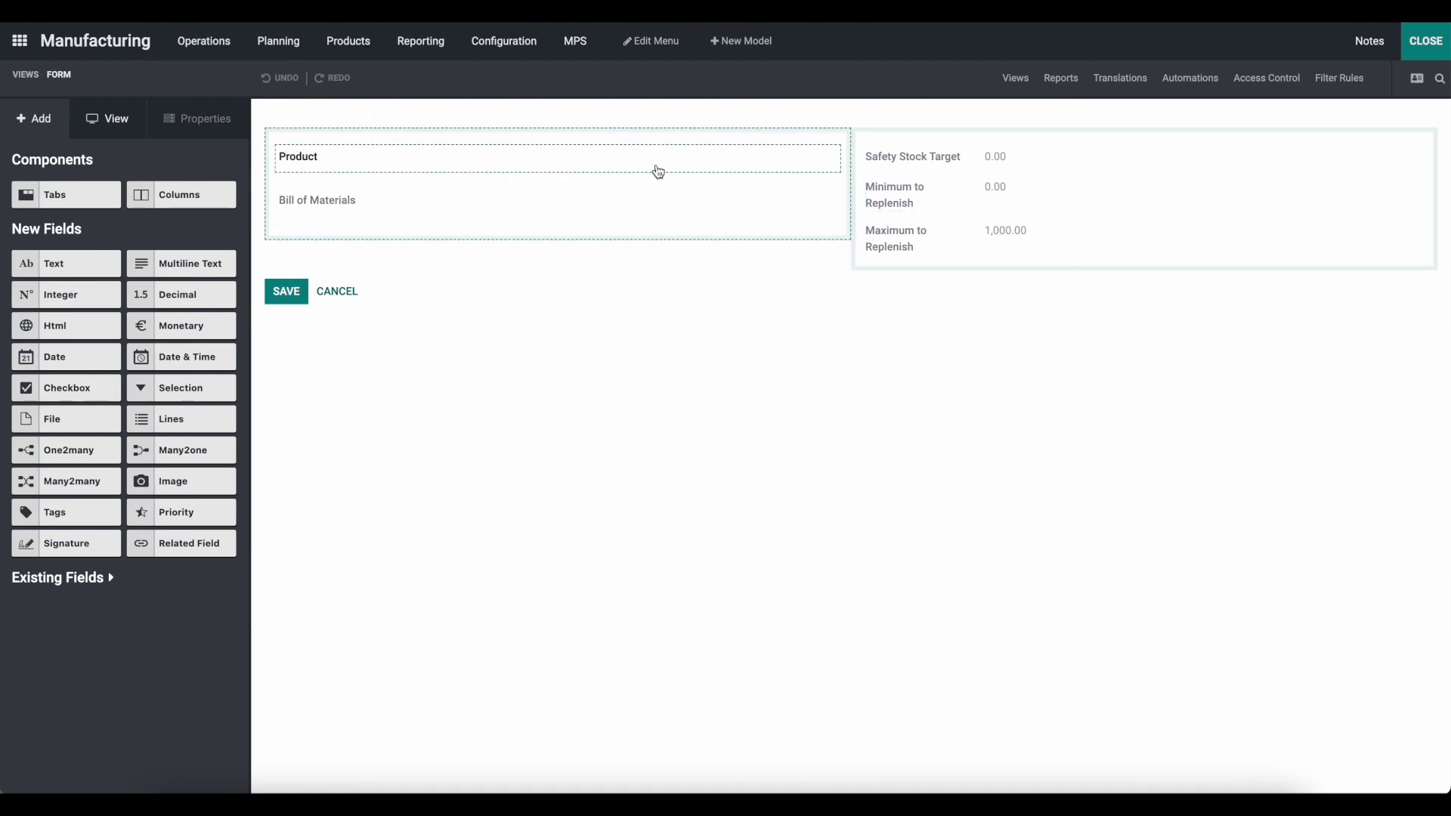
Step: Activate the List view for MPS, make it the default, and open it for editing
click(1015, 78)
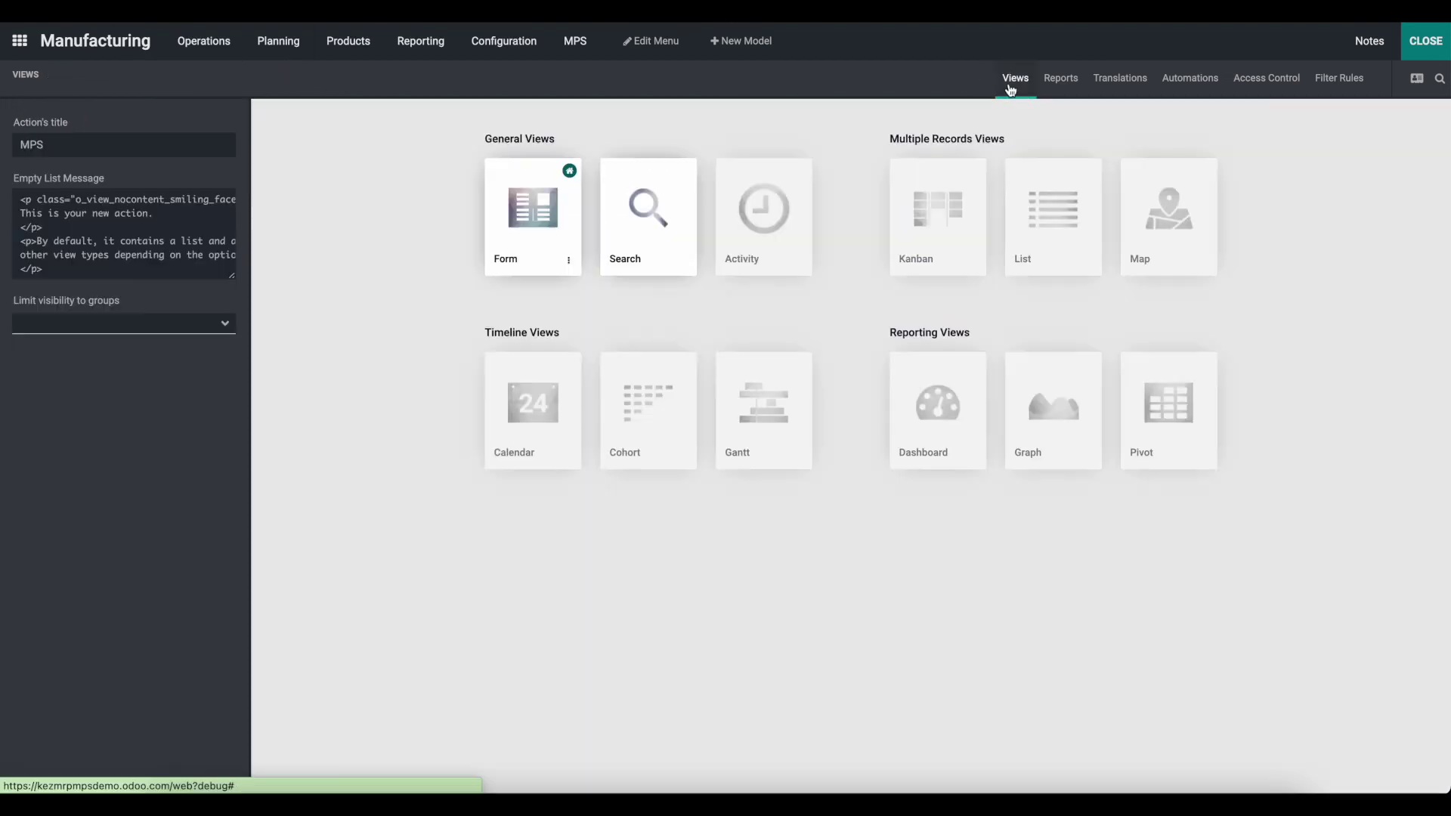
click(1069, 189)
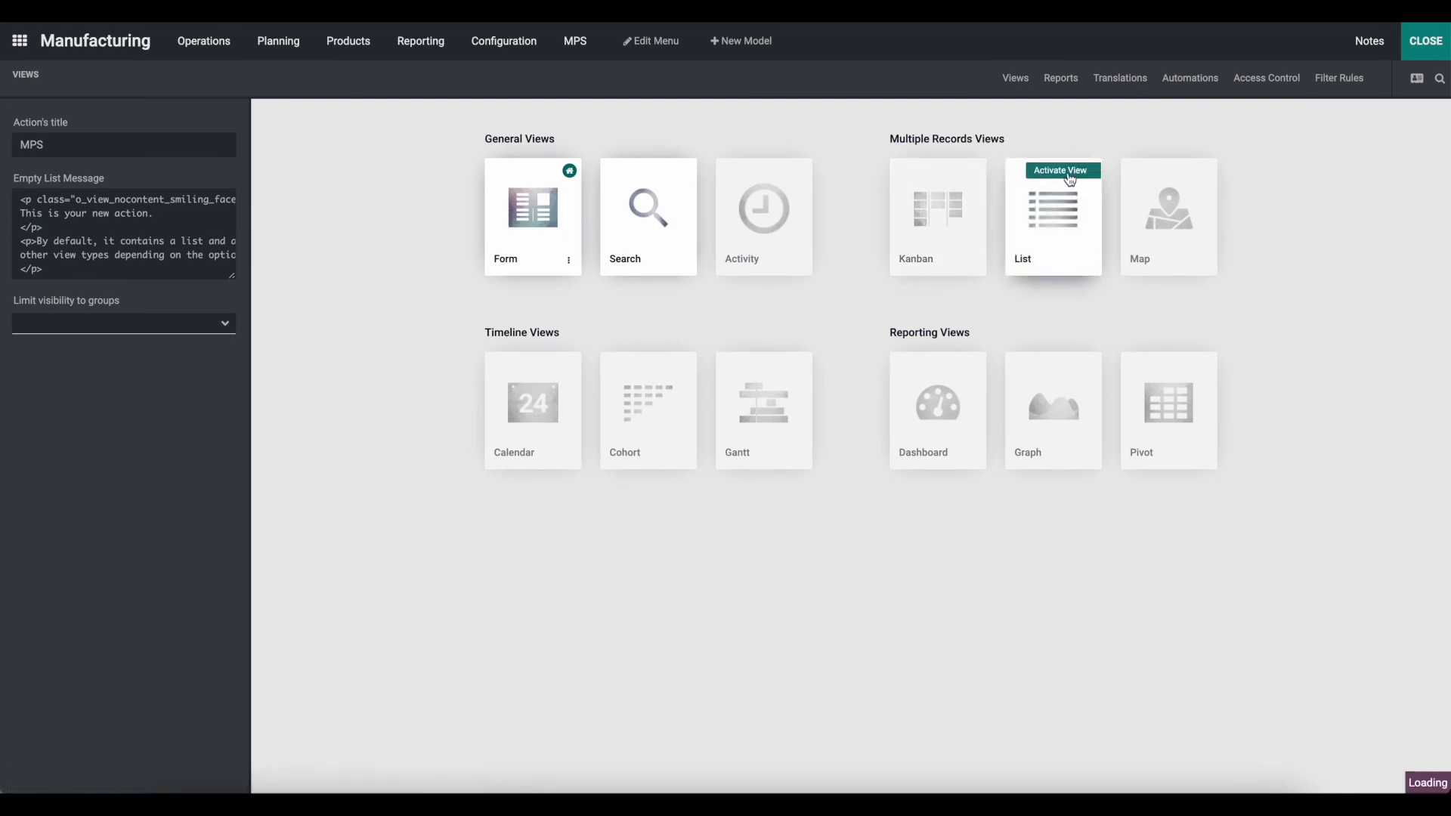
click(993, 78)
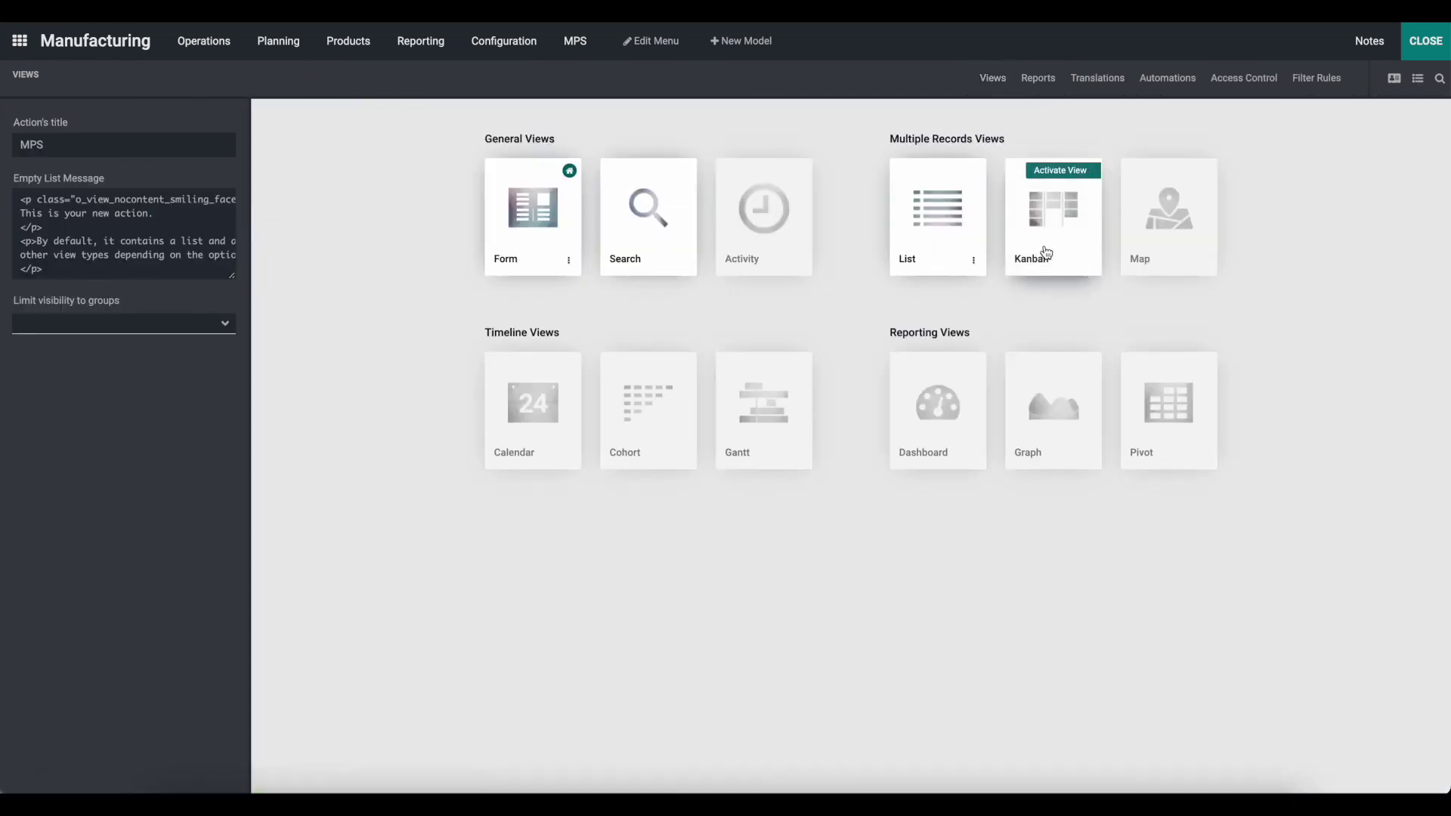
click(974, 260)
click(942, 291)
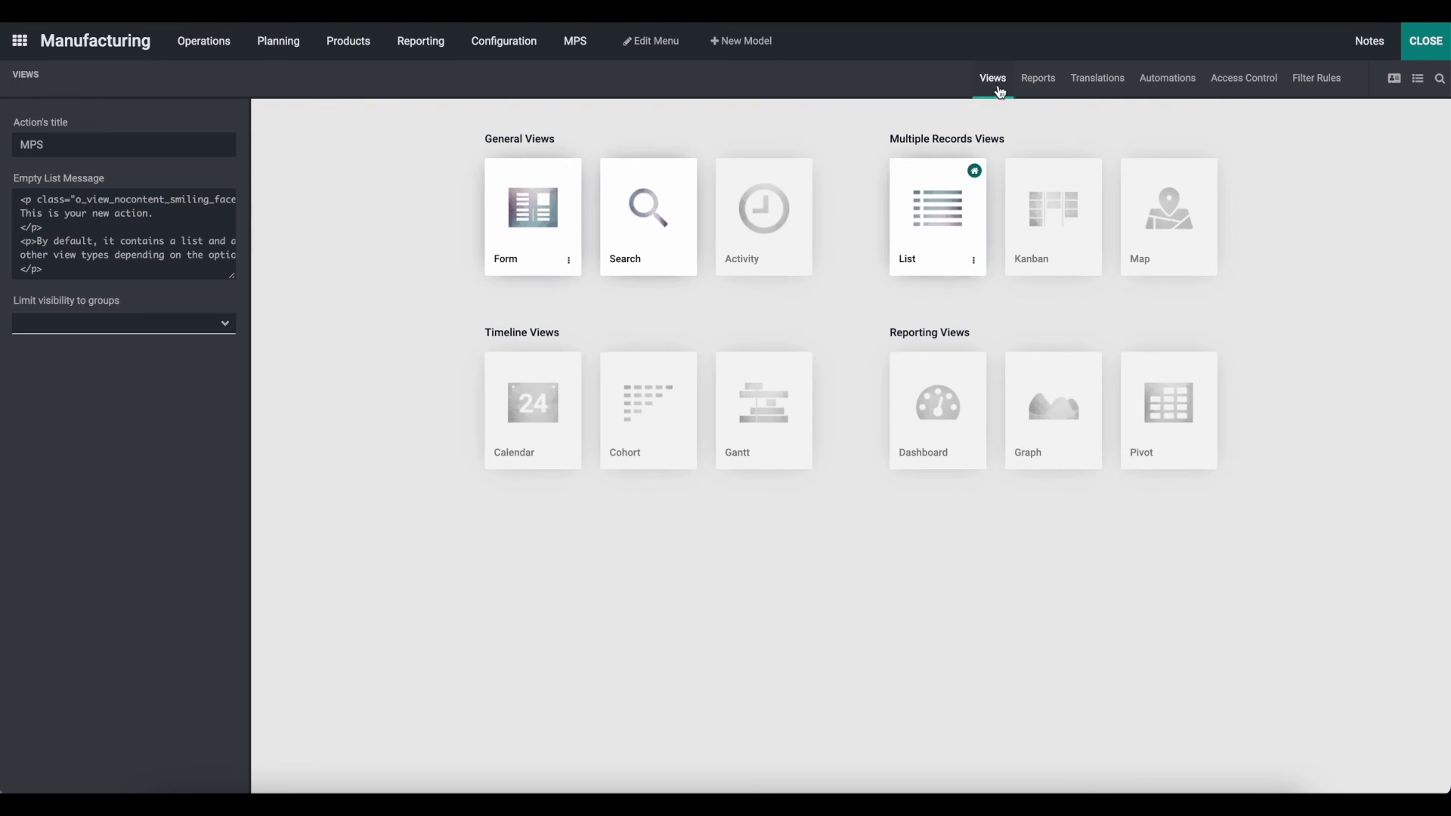
click(937, 227)
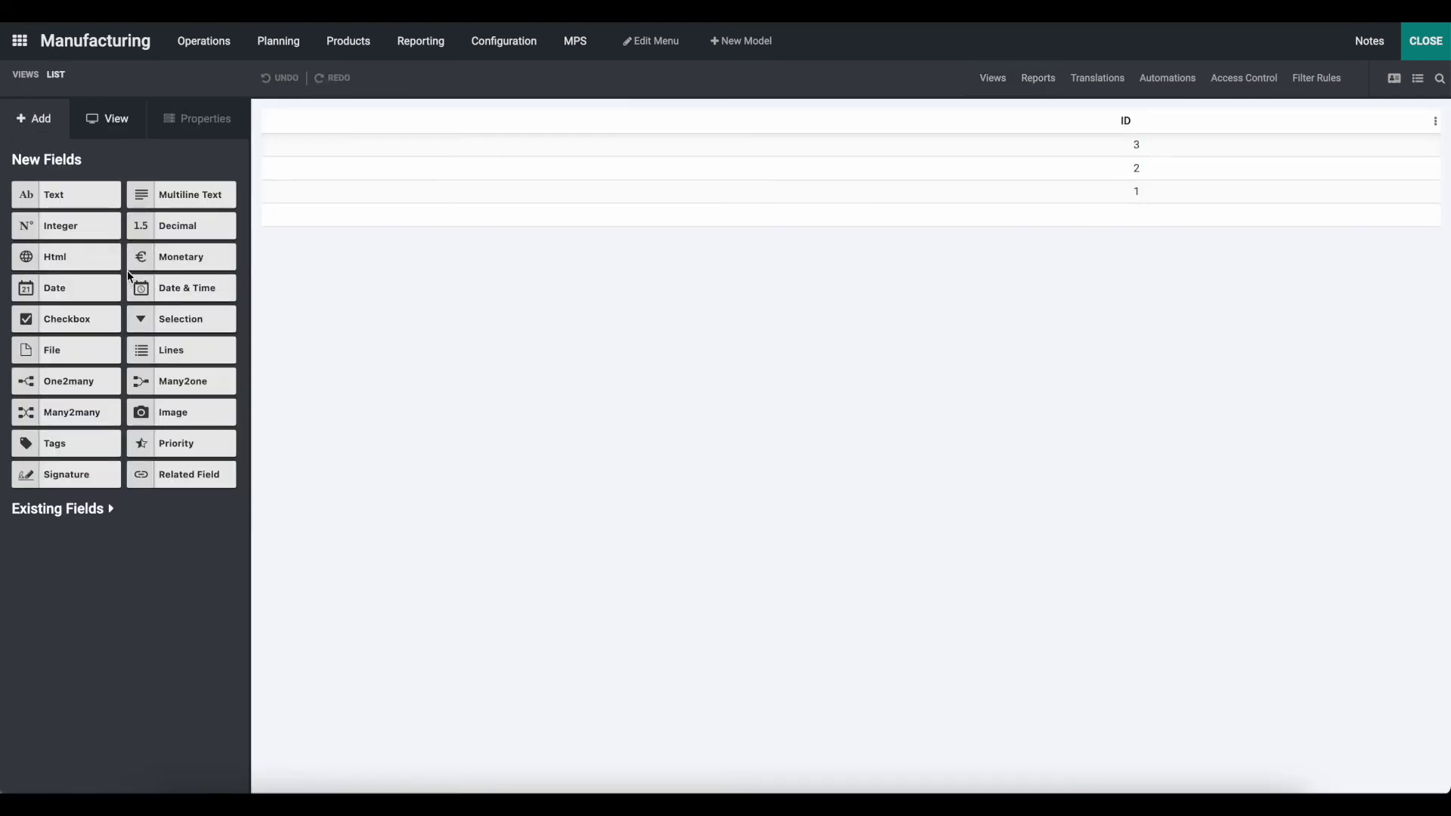
Step: Add Product Template and Production Warehouse columns to the MPS list
click(107, 509)
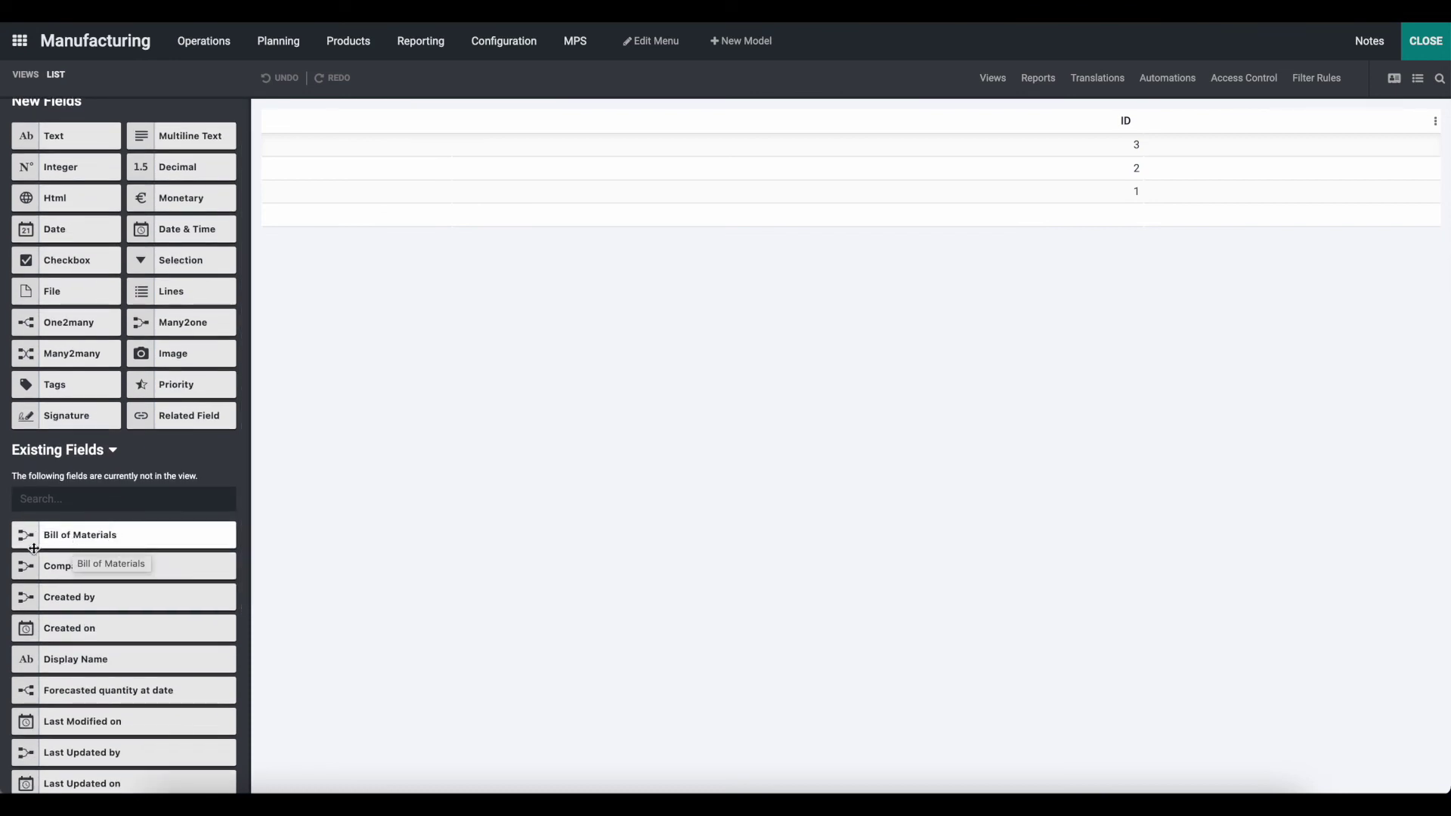
drag(27, 540, 94, 567)
scroll(90, 567, down, 2)
scroll(81, 635, down, 2)
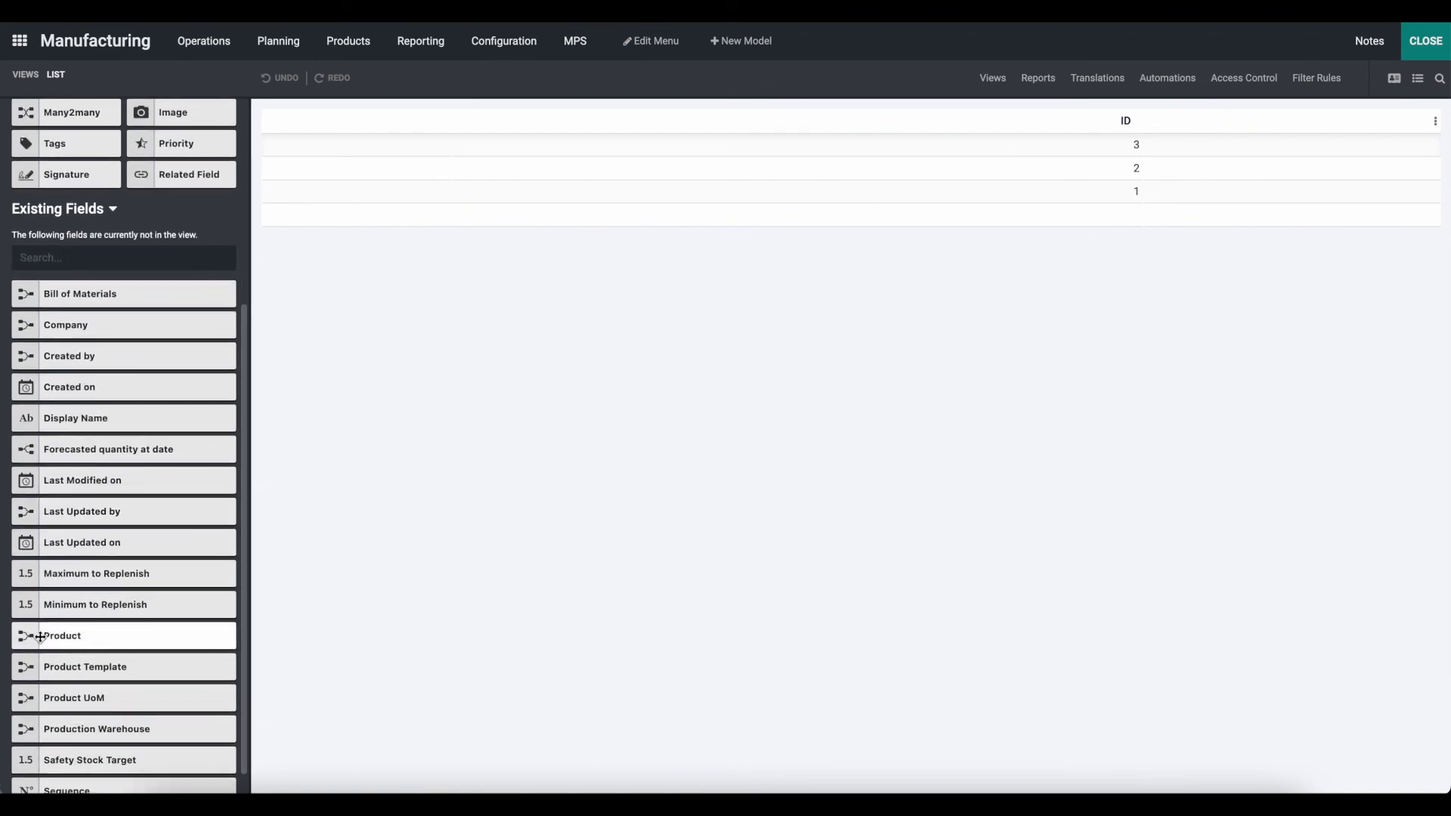
drag(26, 666, 379, 152)
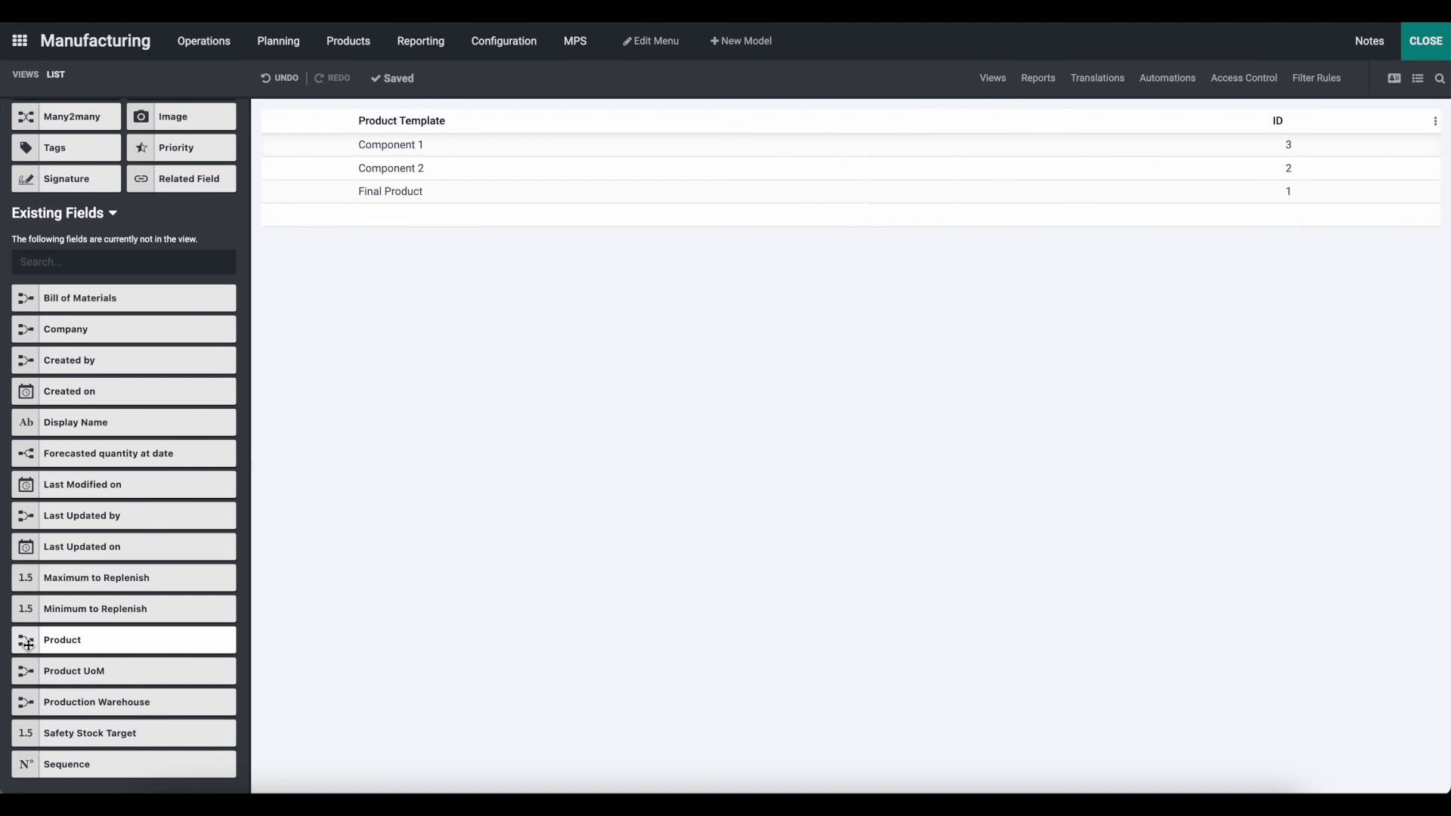
drag(27, 633, 23, 669)
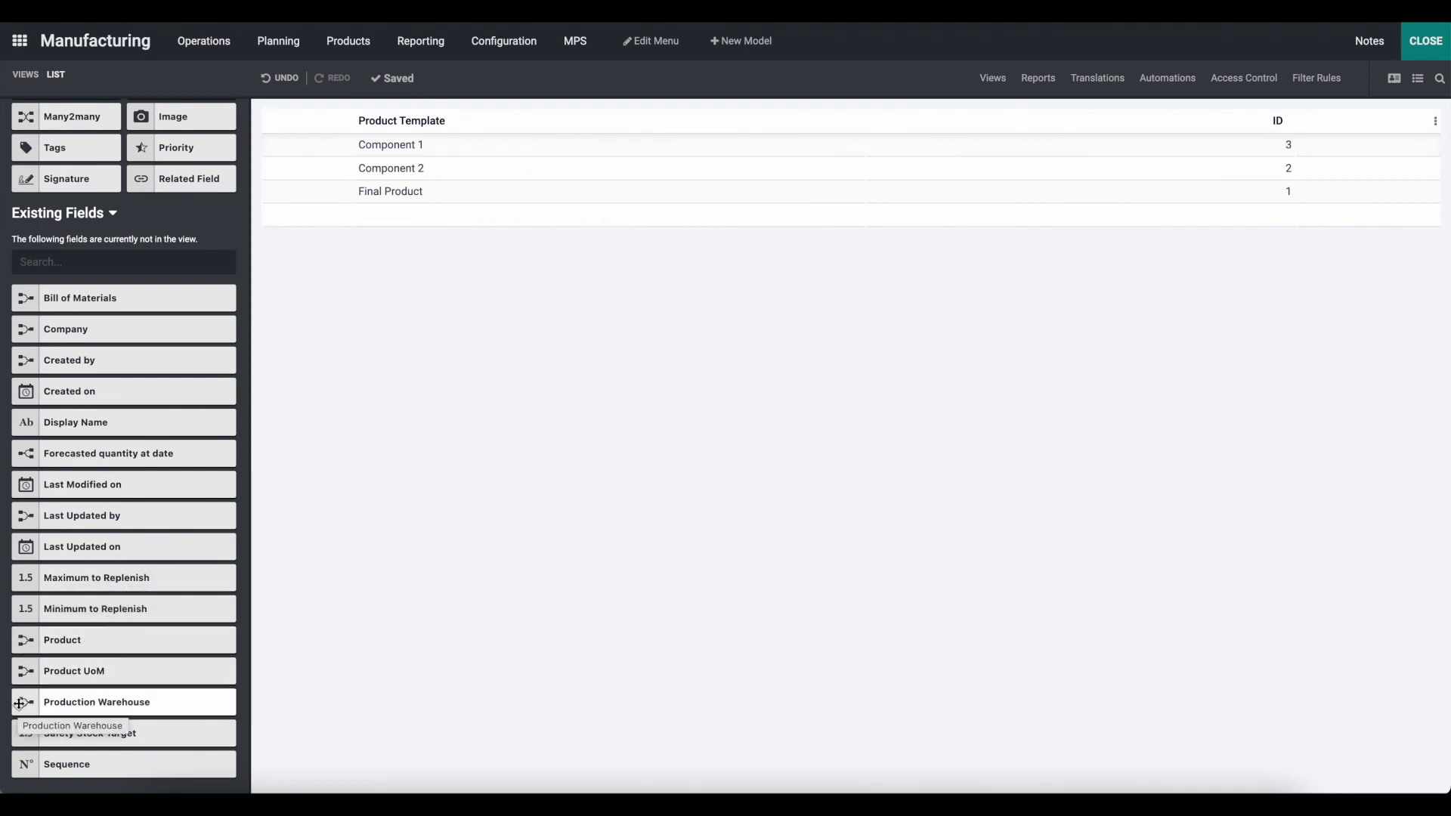
mouse_move(22, 702)
mouse_down()
mouse_move(615, 149)
mouse_move(397, 156)
mouse_up()
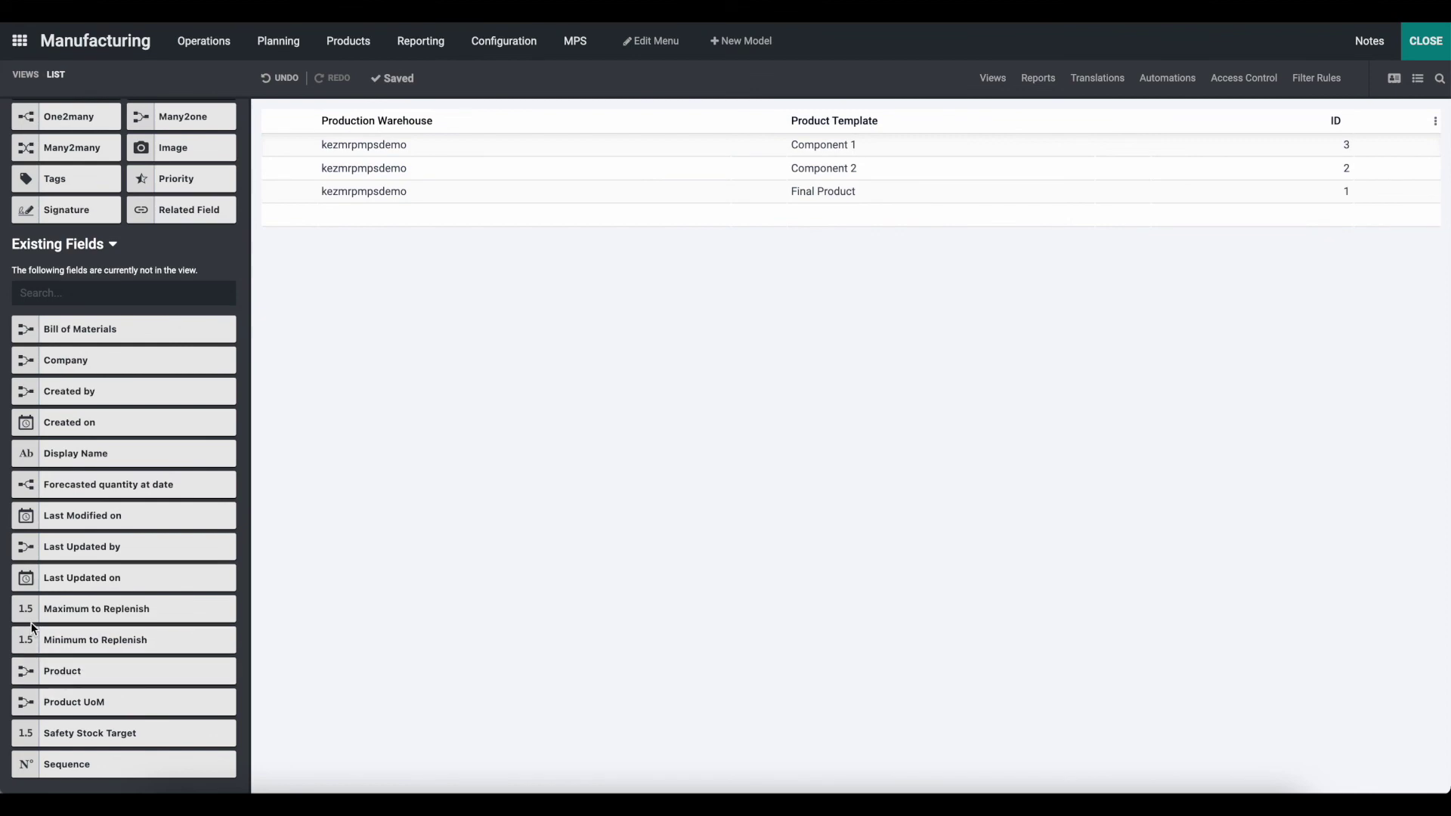
Step: Add Maximum to Replenish, Minimum to Replenish, Bill of Materials and Safety Stock Target columns
drag(29, 618, 1020, 182)
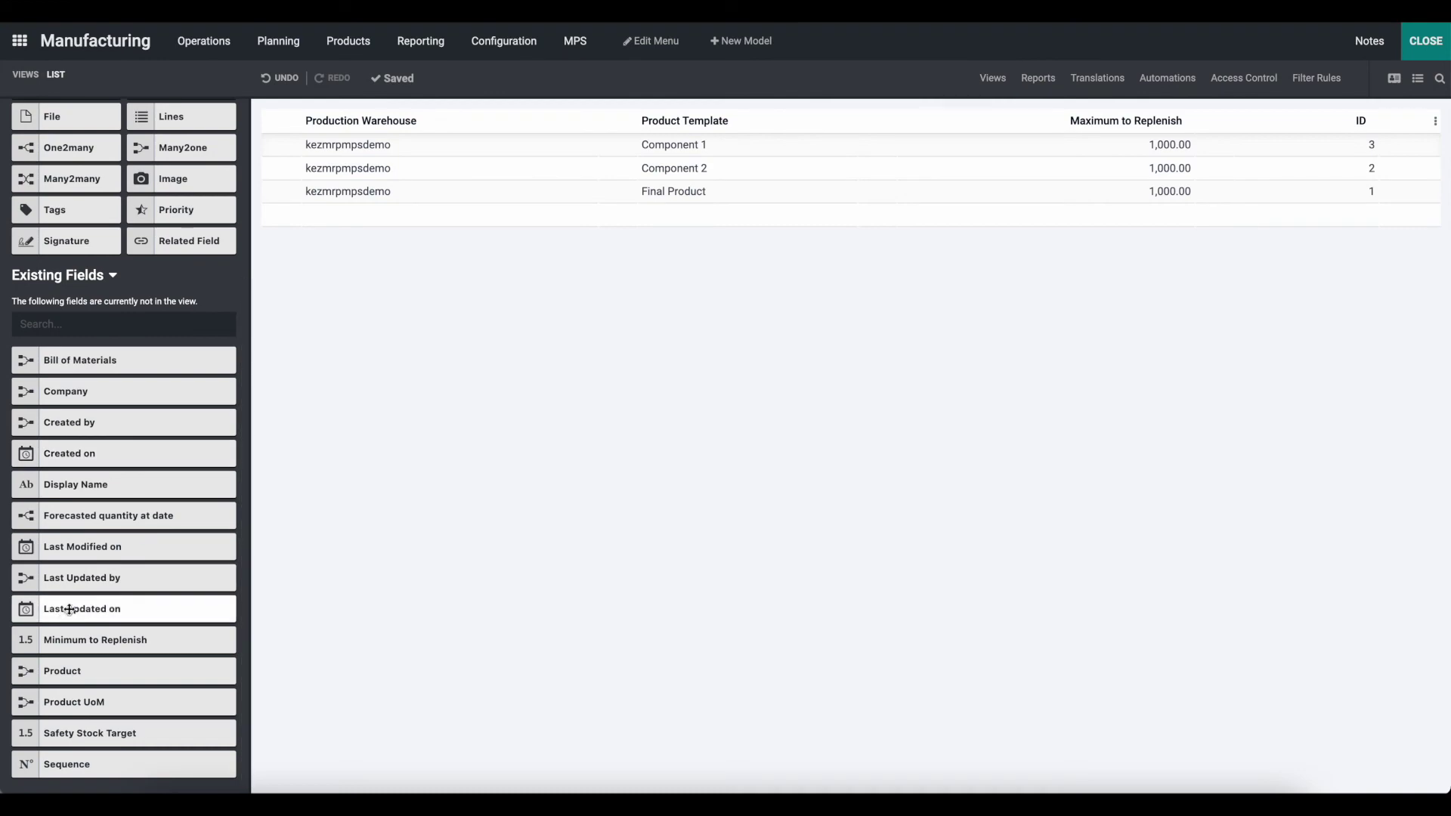
drag(37, 651, 983, 182)
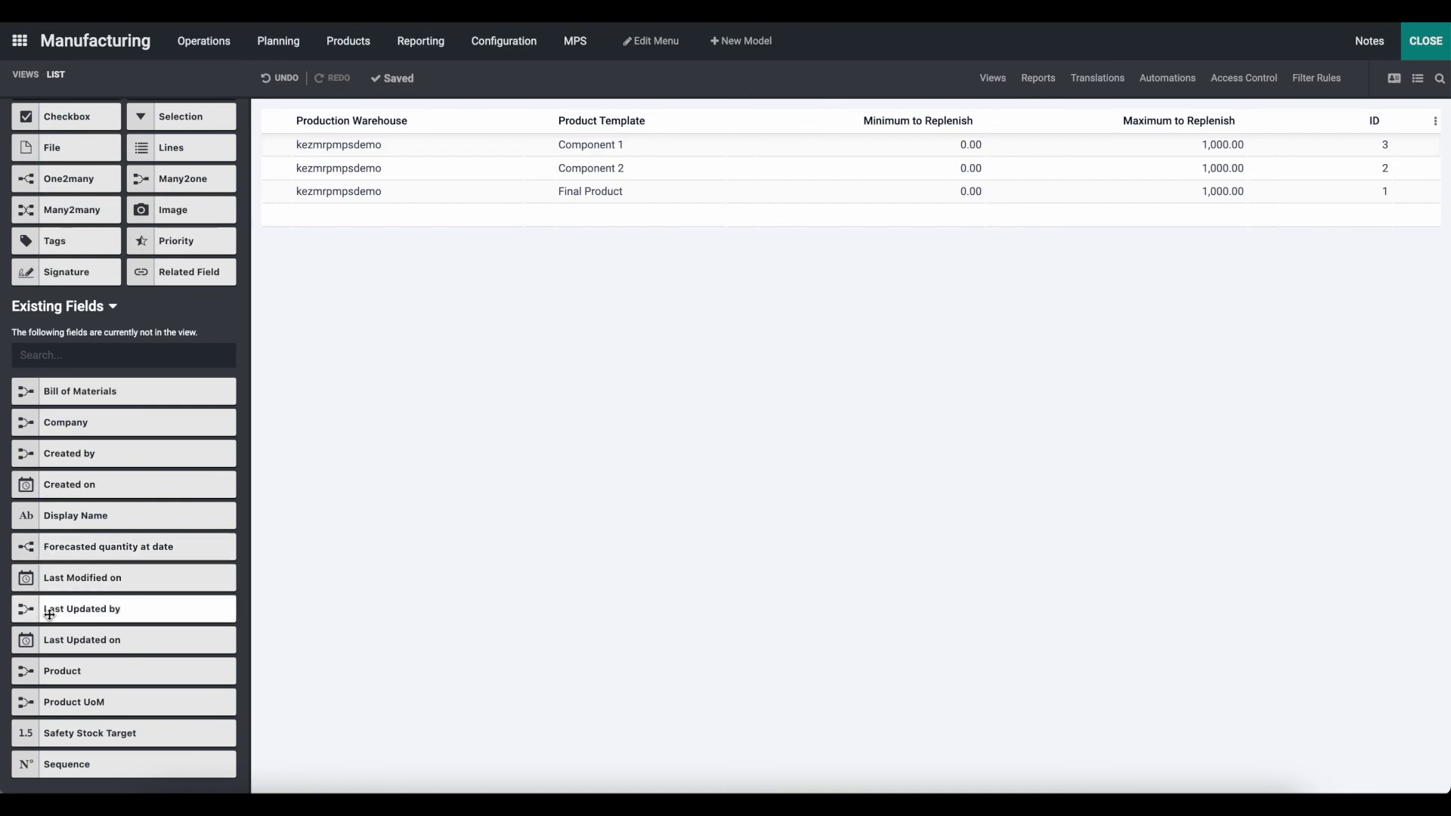
drag(38, 397, 784, 170)
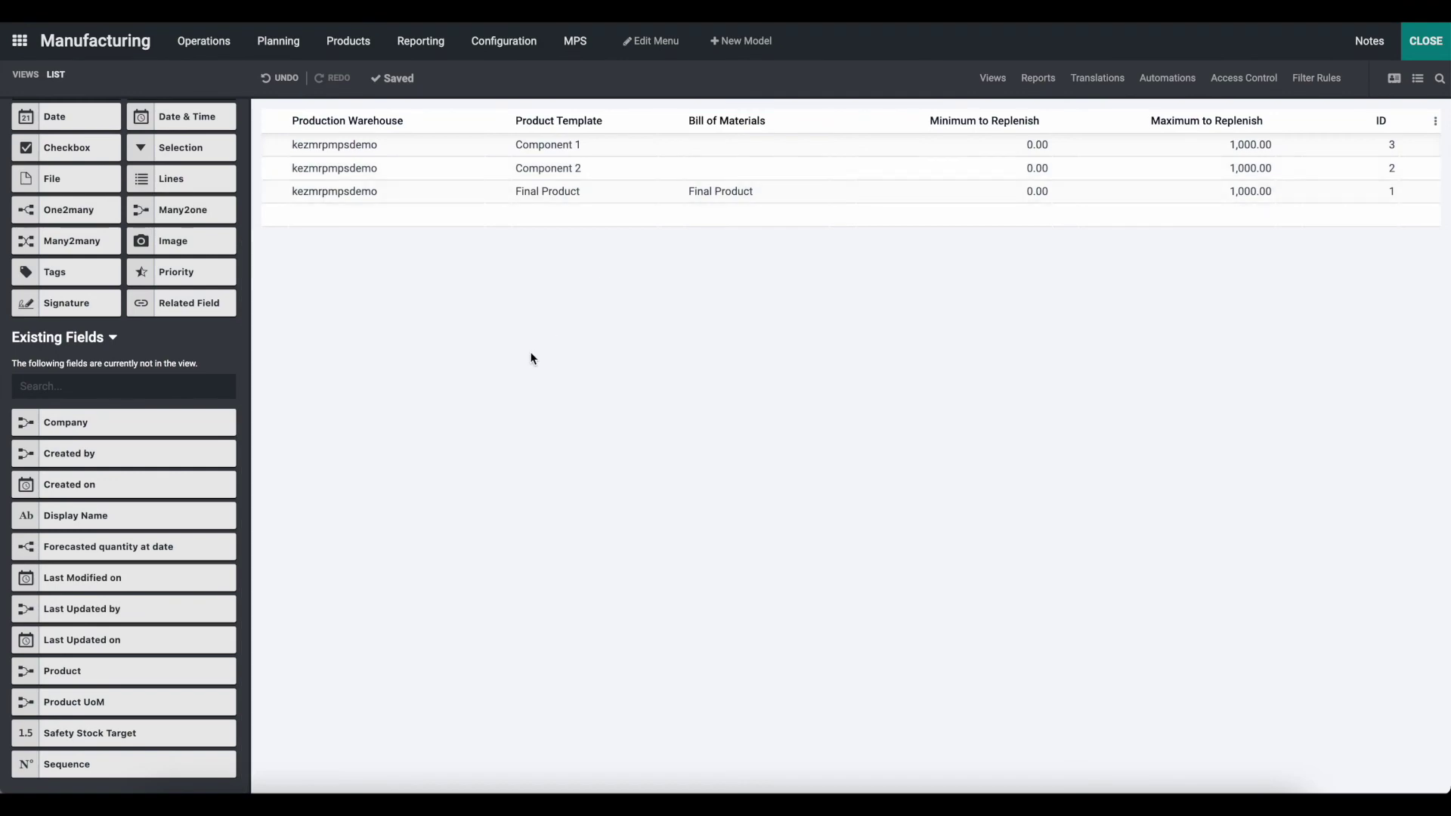
drag(25, 740, 899, 161)
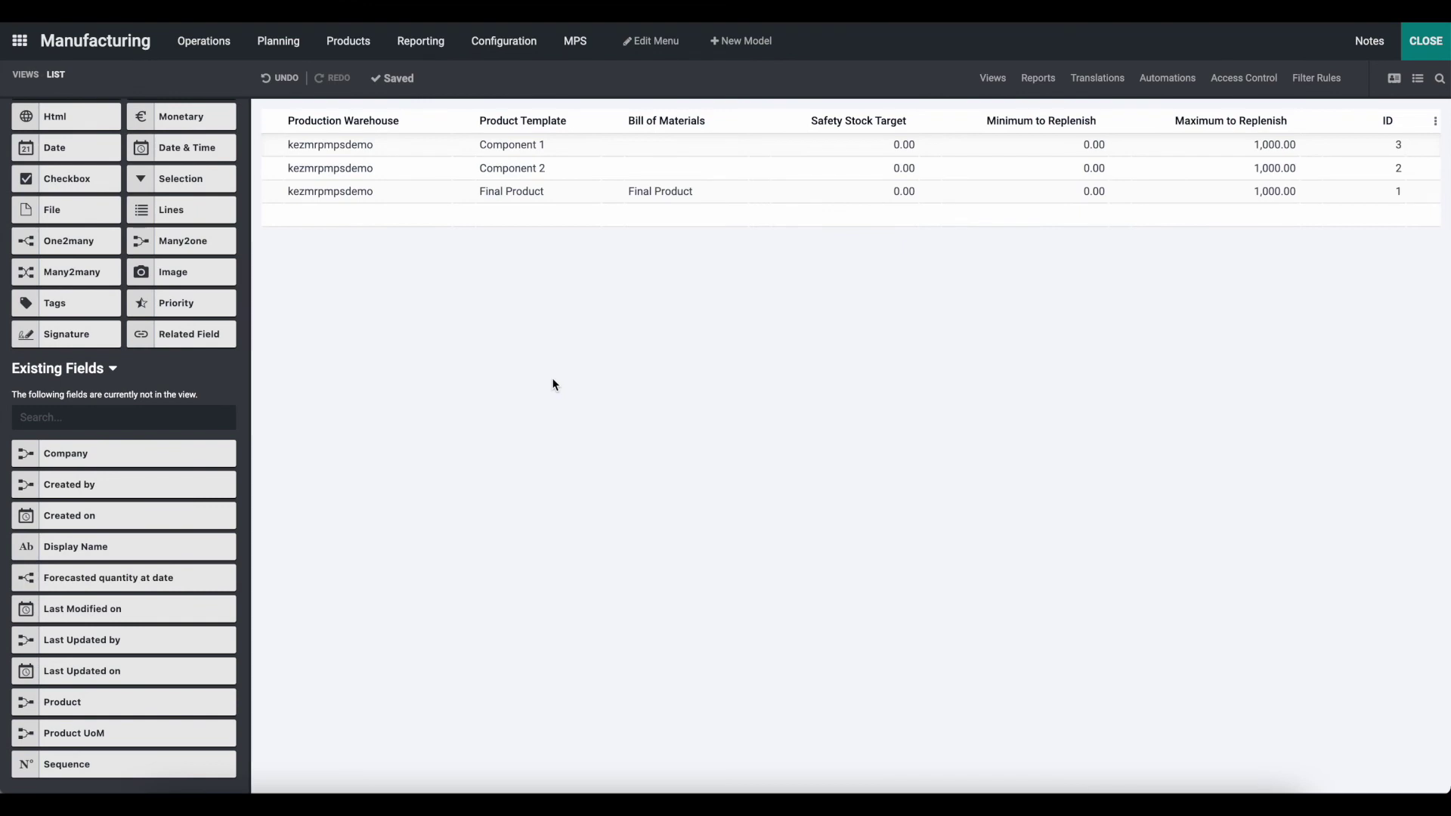
Step: Exit Studio and view the finished MPS list
click(1441, 54)
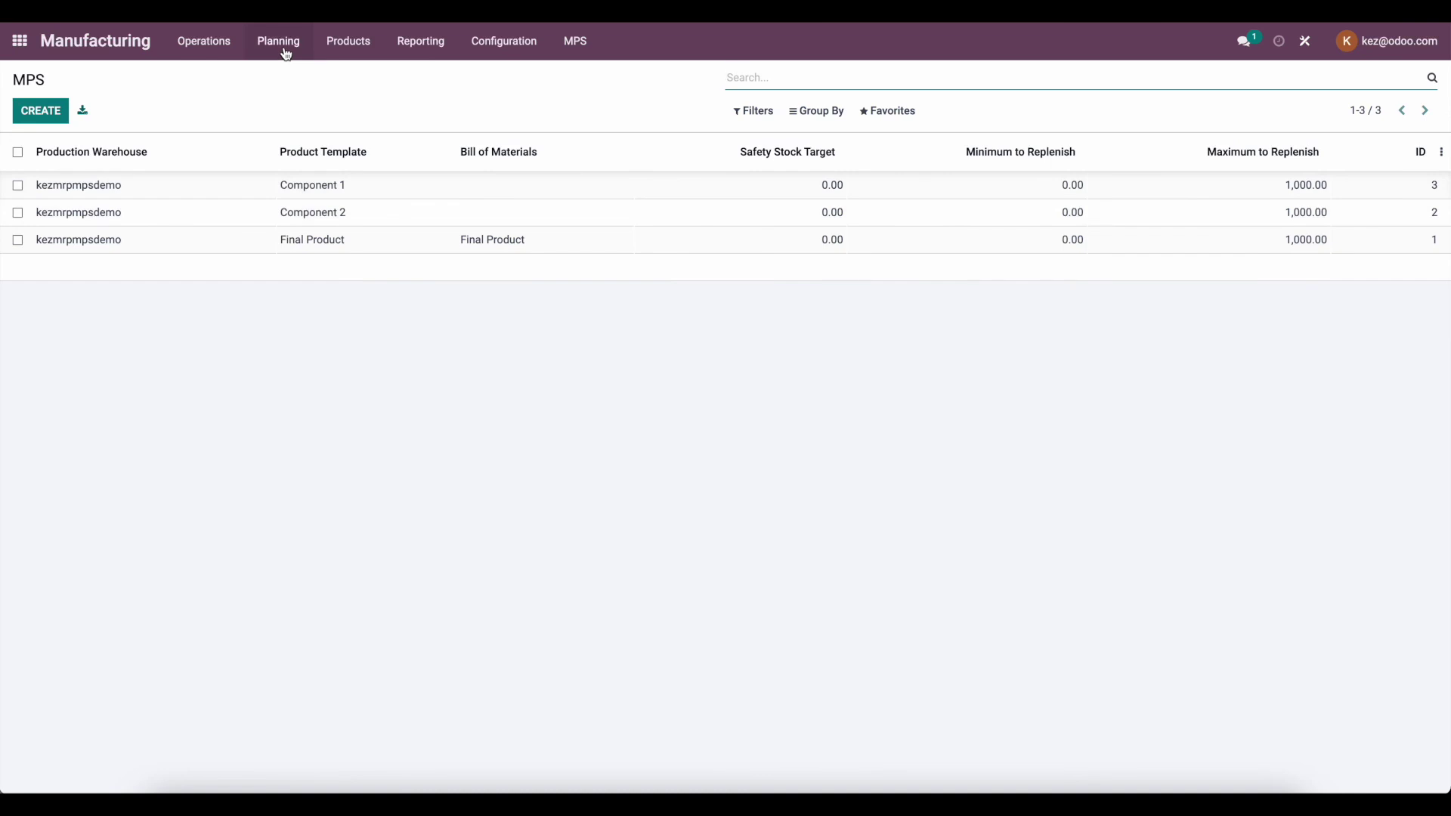
click(362, 44)
click(258, 99)
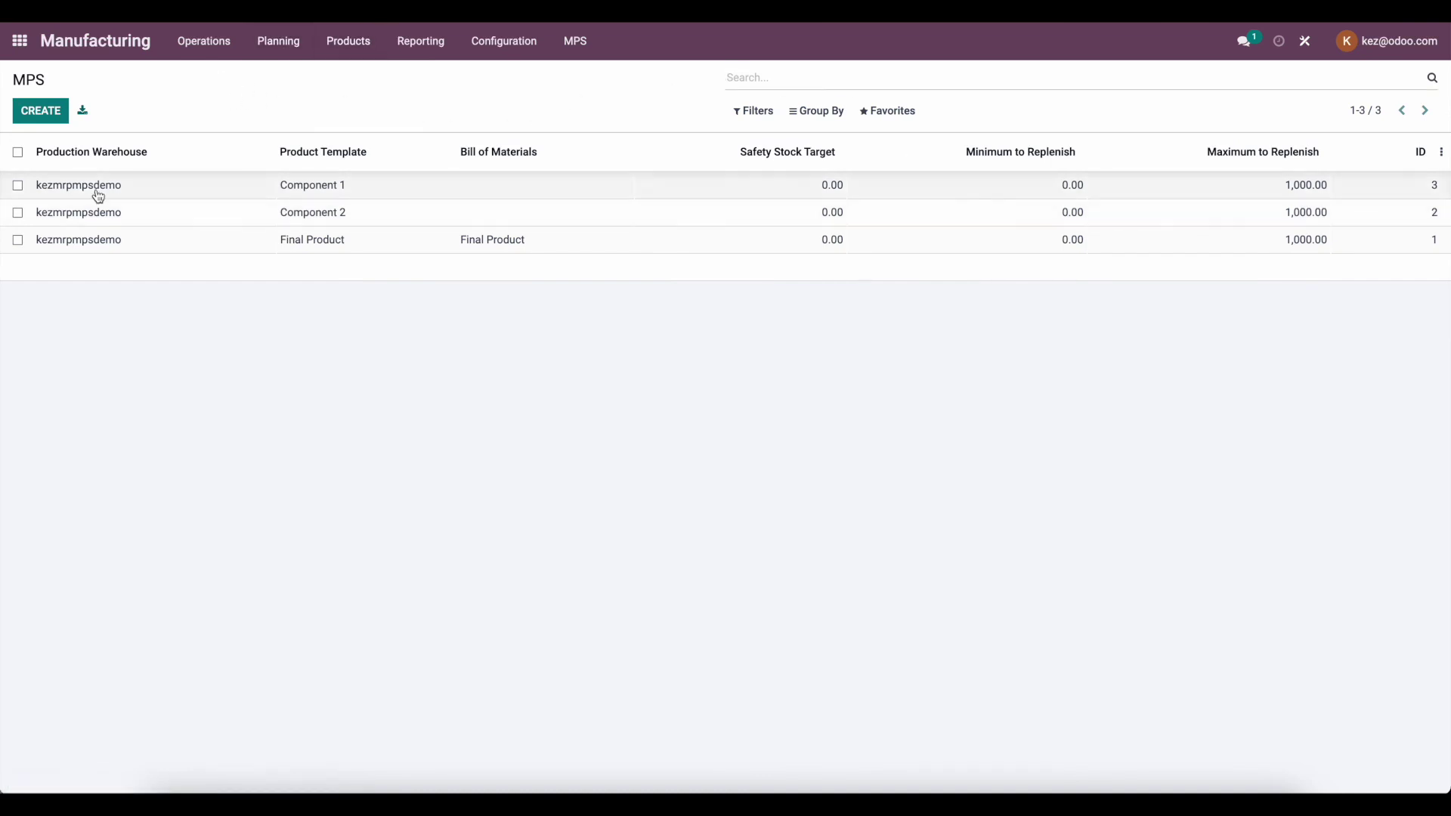
click(886, 111)
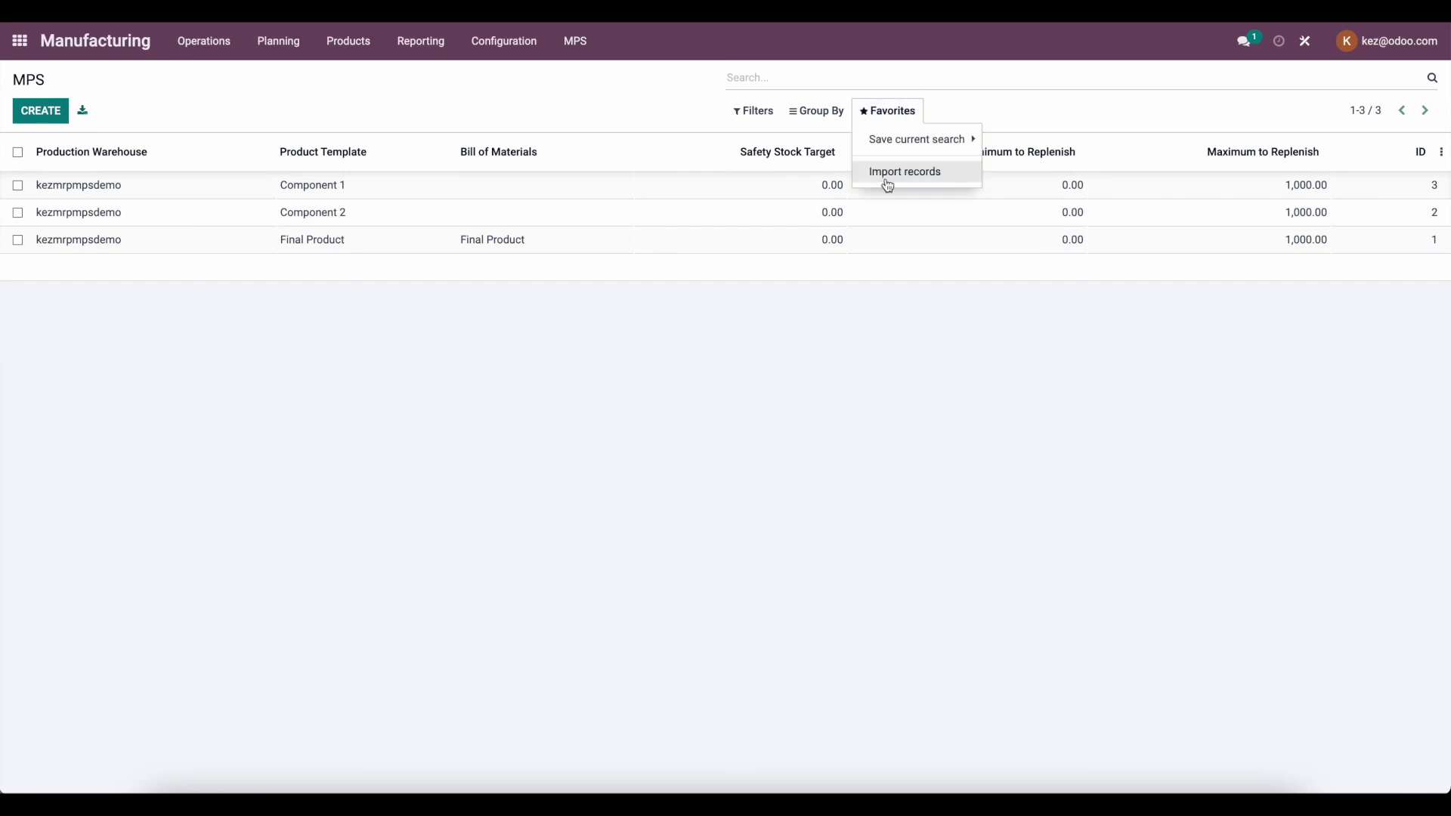
click(476, 115)
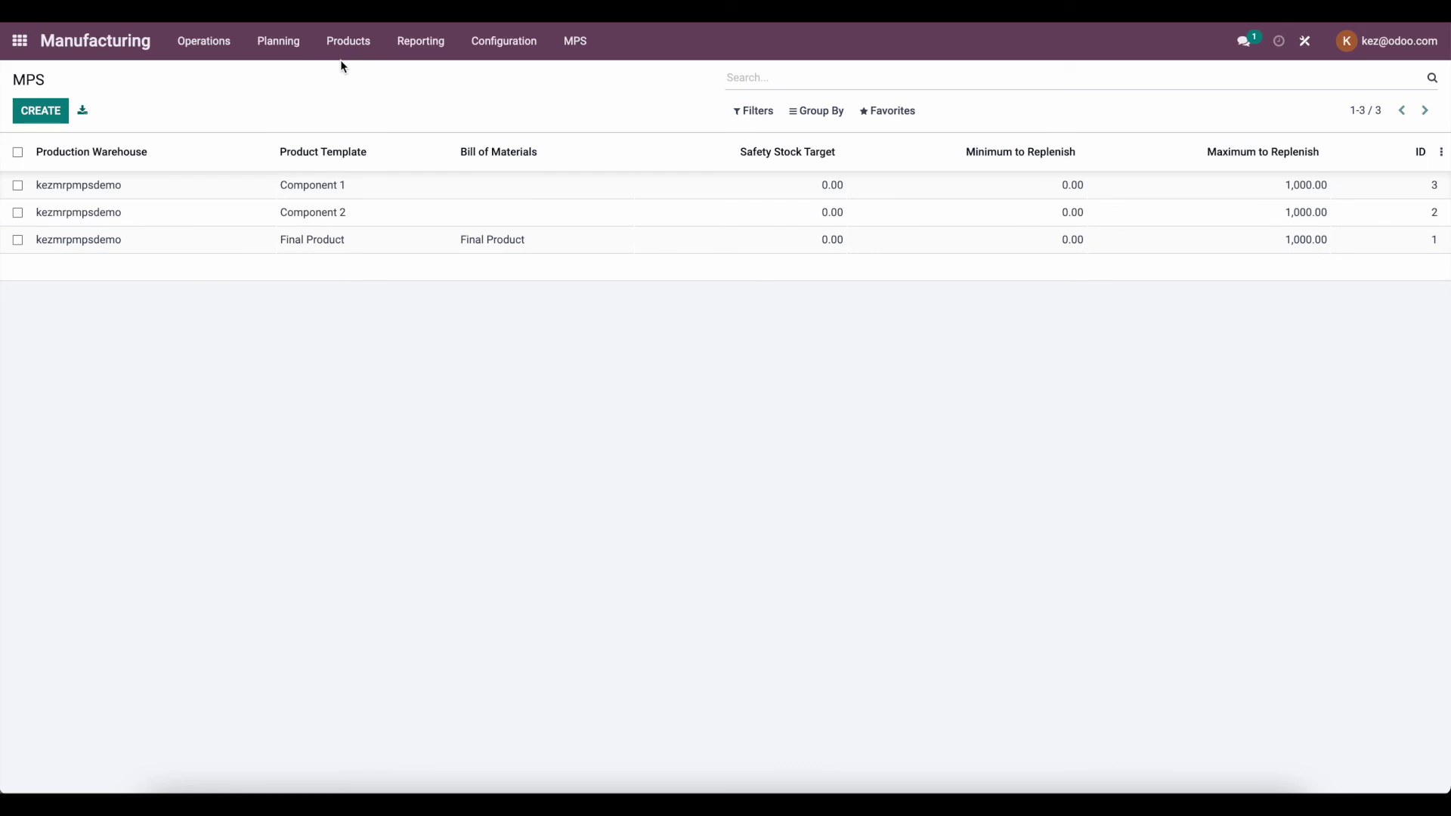
Step: Create and save a new product named Test, then open the Master Production Schedule
click(281, 47)
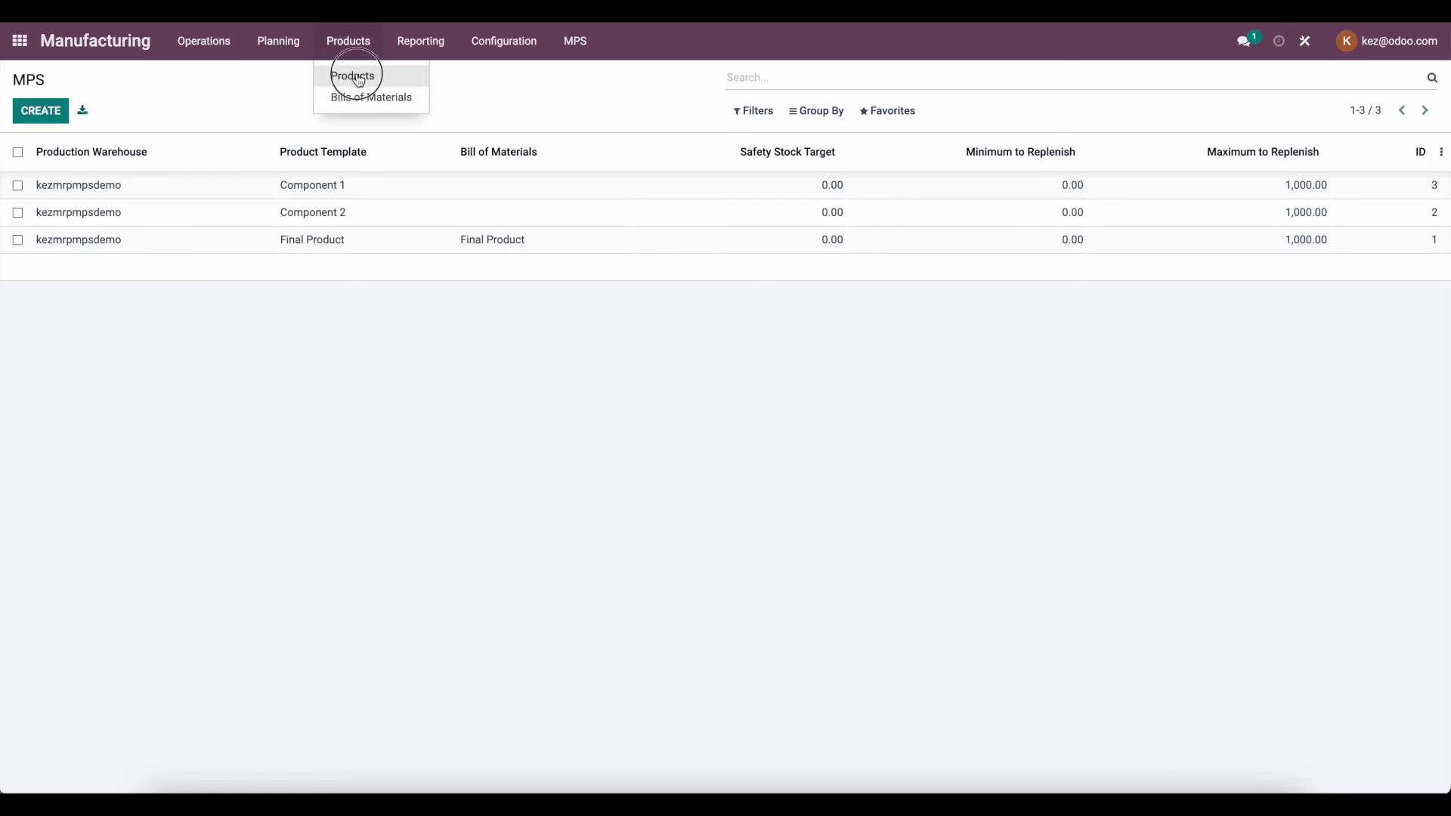
click(356, 71)
click(54, 121)
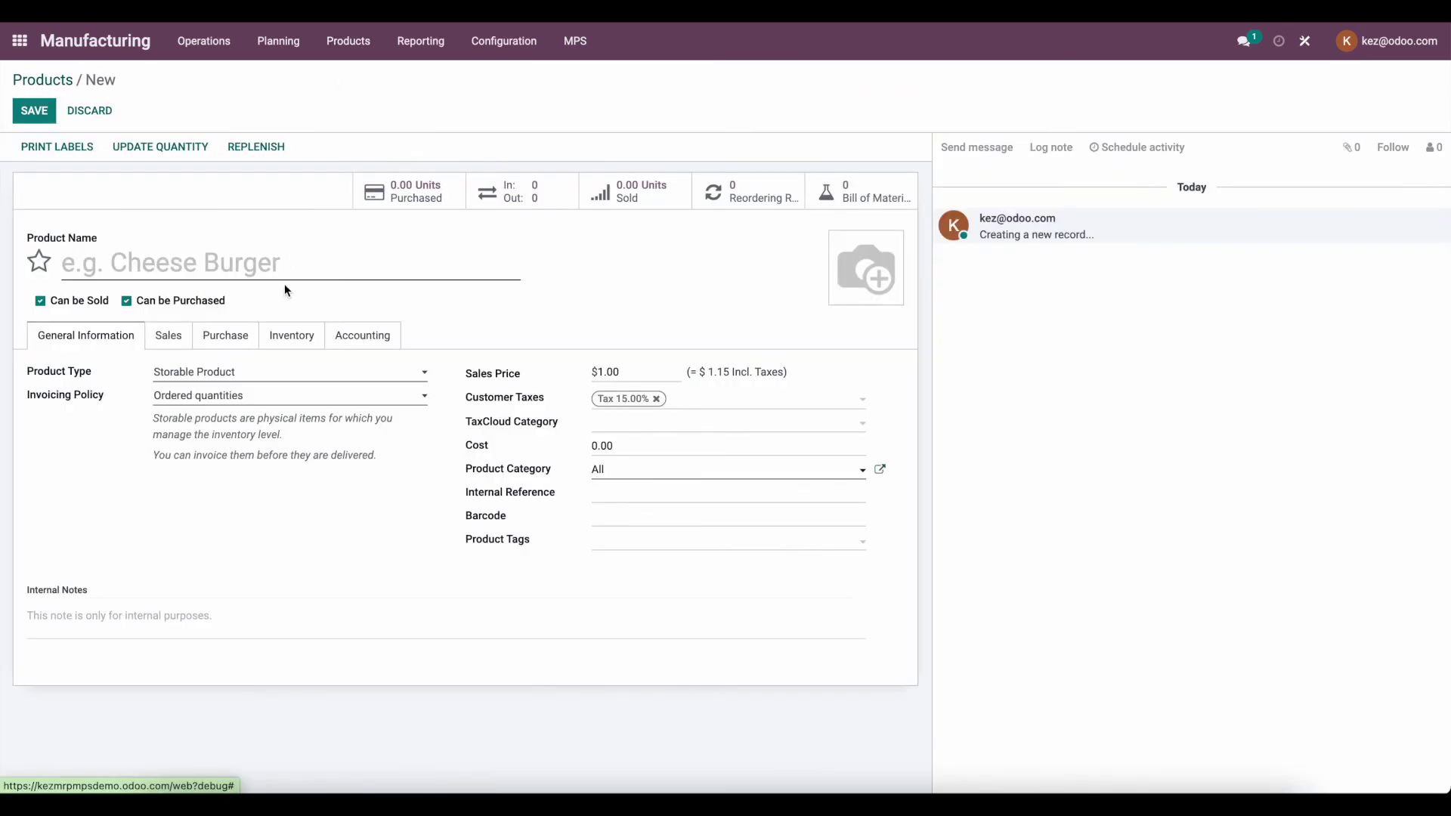
text(Test)
click(40, 112)
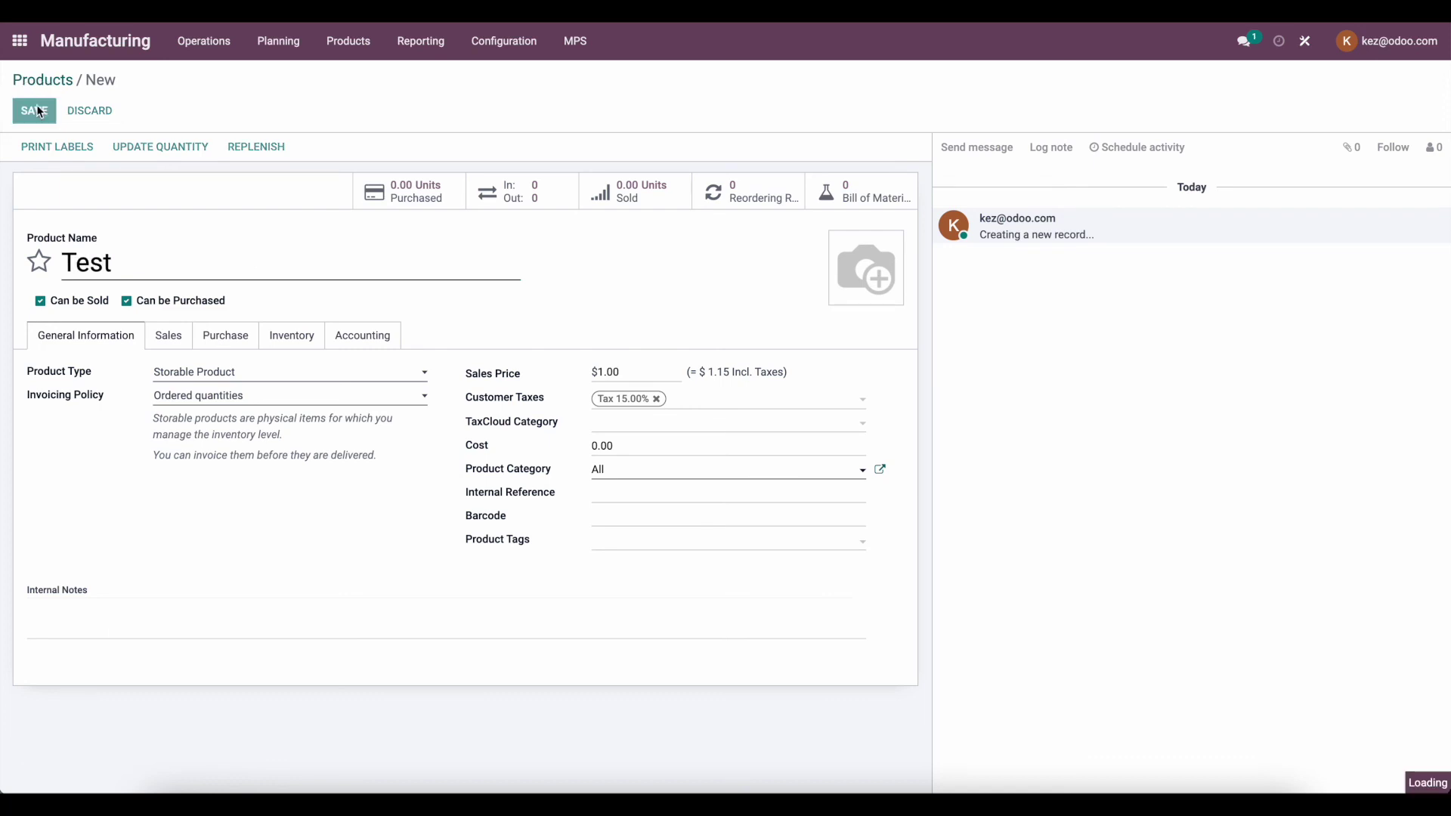
click(280, 51)
click(280, 94)
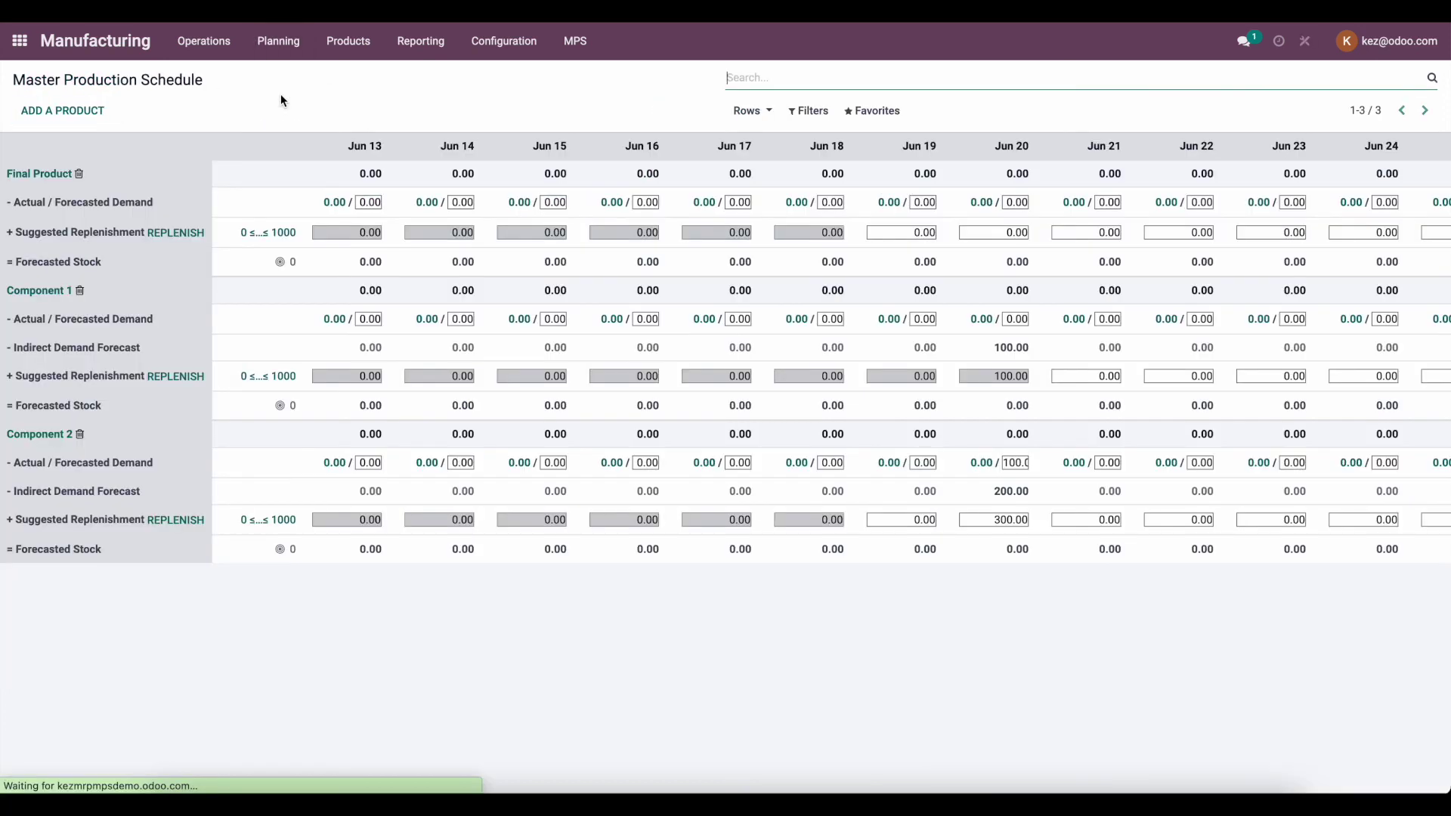
Step: Add product Test to the schedule, save it, and view the MPS list's four records
click(67, 110)
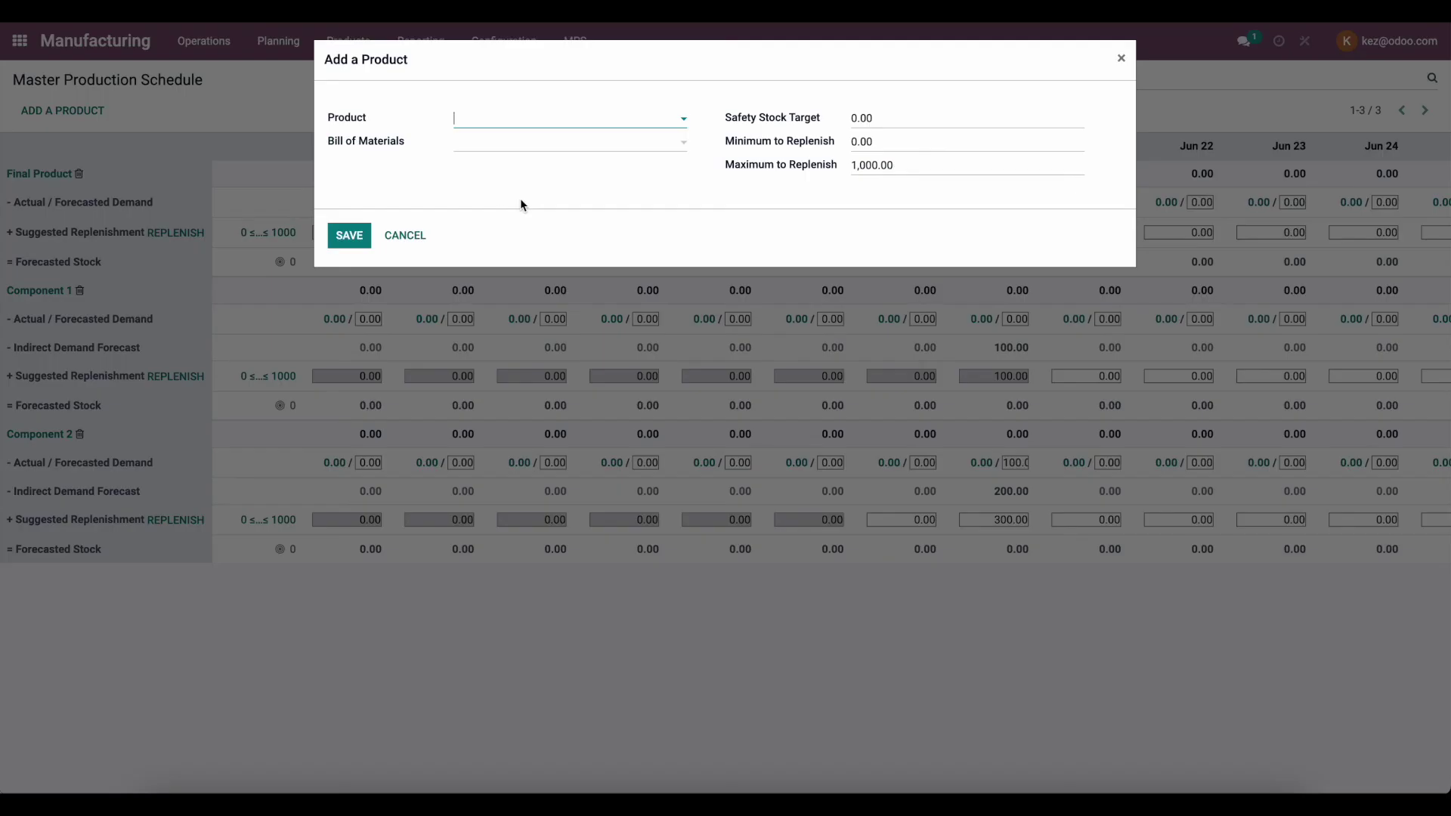
text(te)
click(531, 143)
click(350, 238)
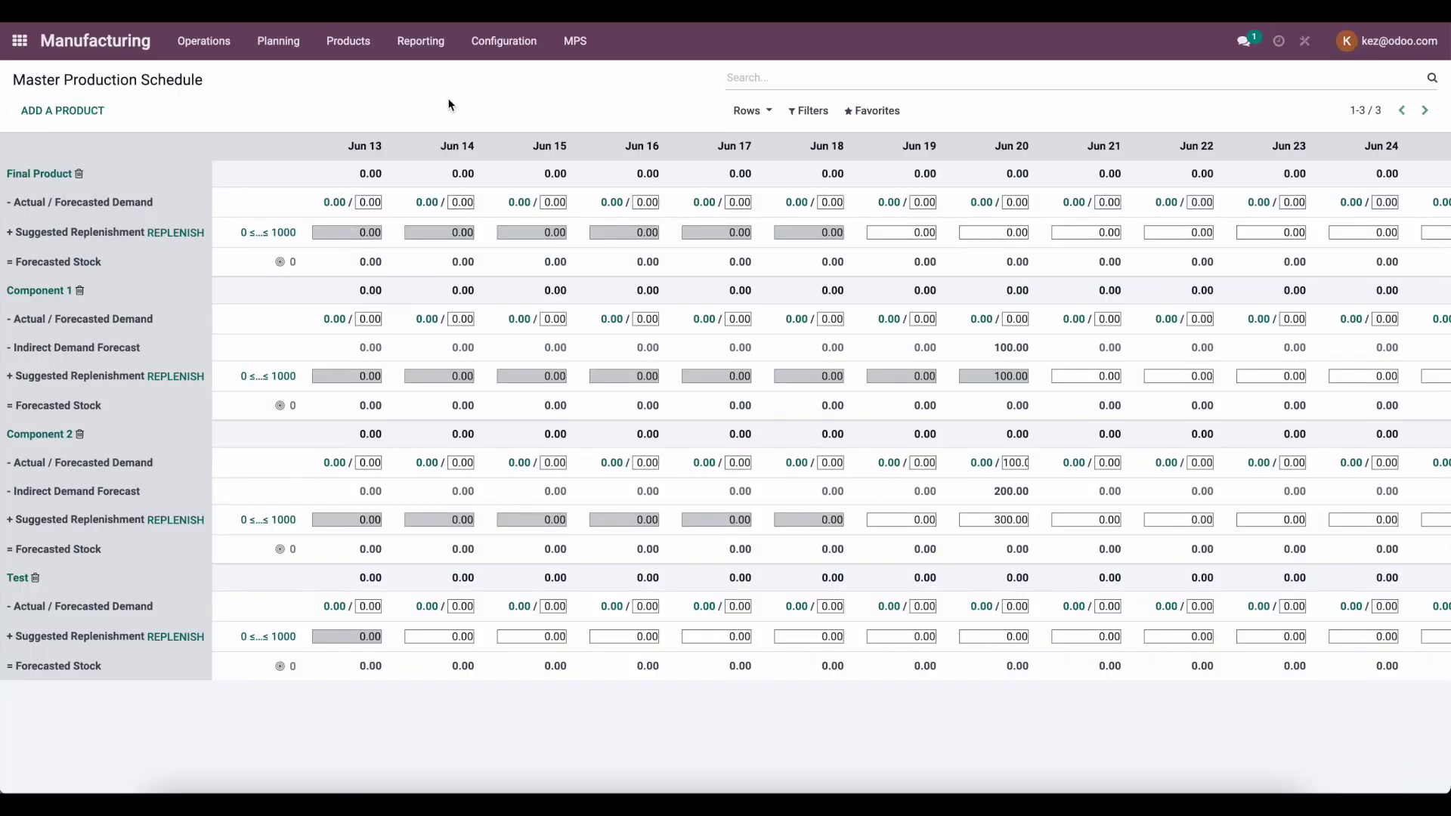
click(585, 44)
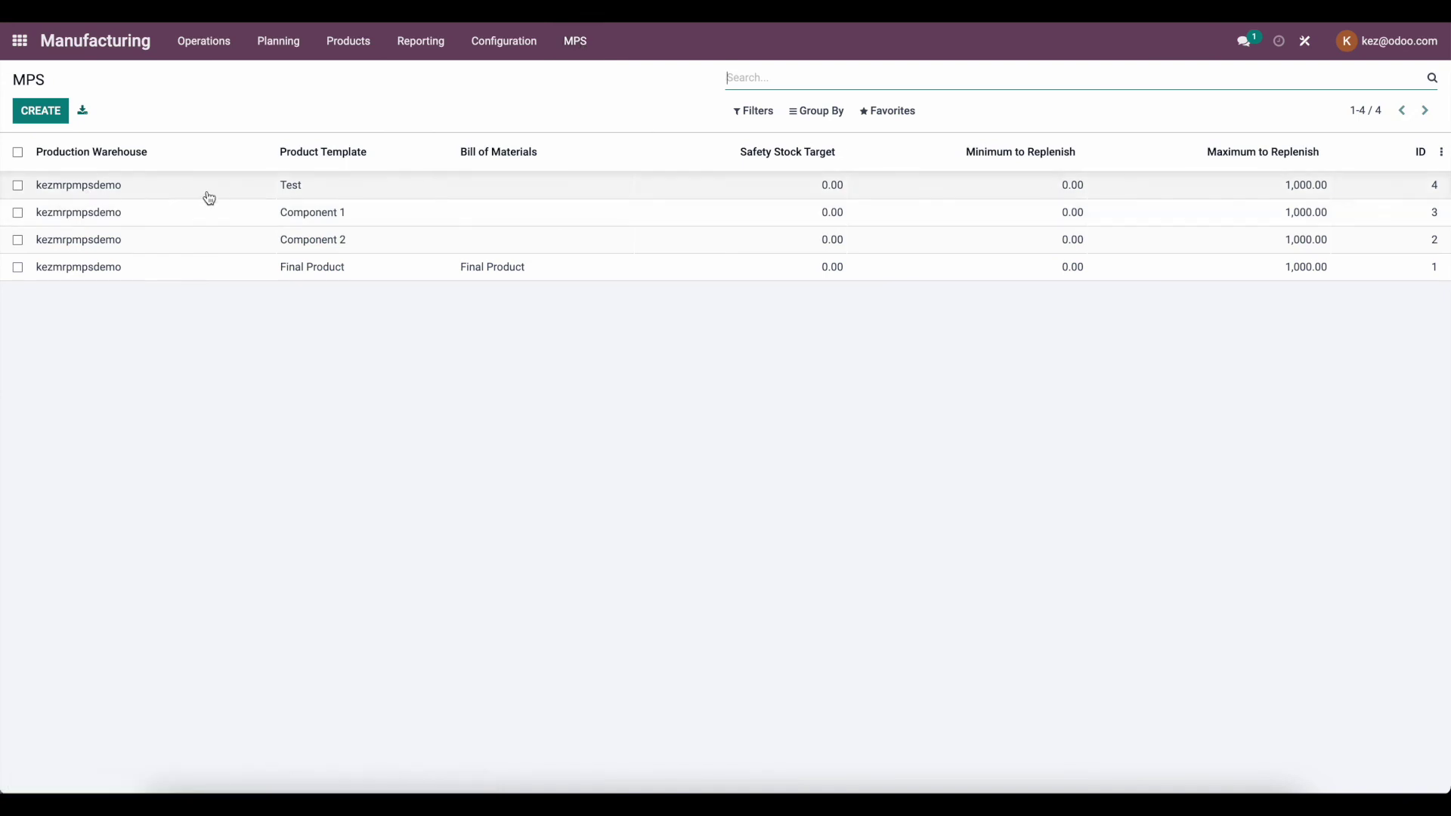
Step: Abandon a new MPS record, then reopen the Master Production Schedule now listing Test
click(42, 112)
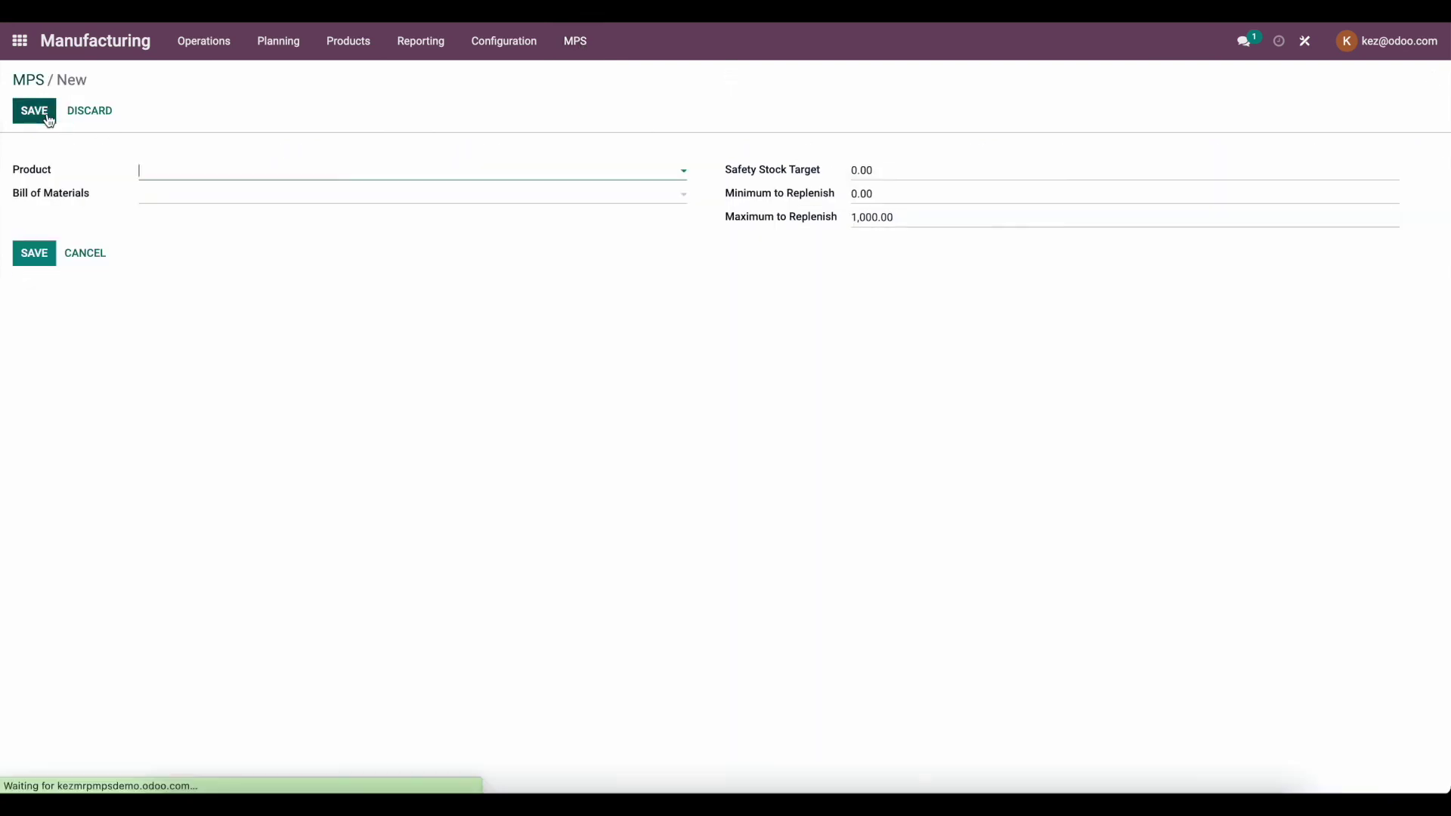
click(30, 79)
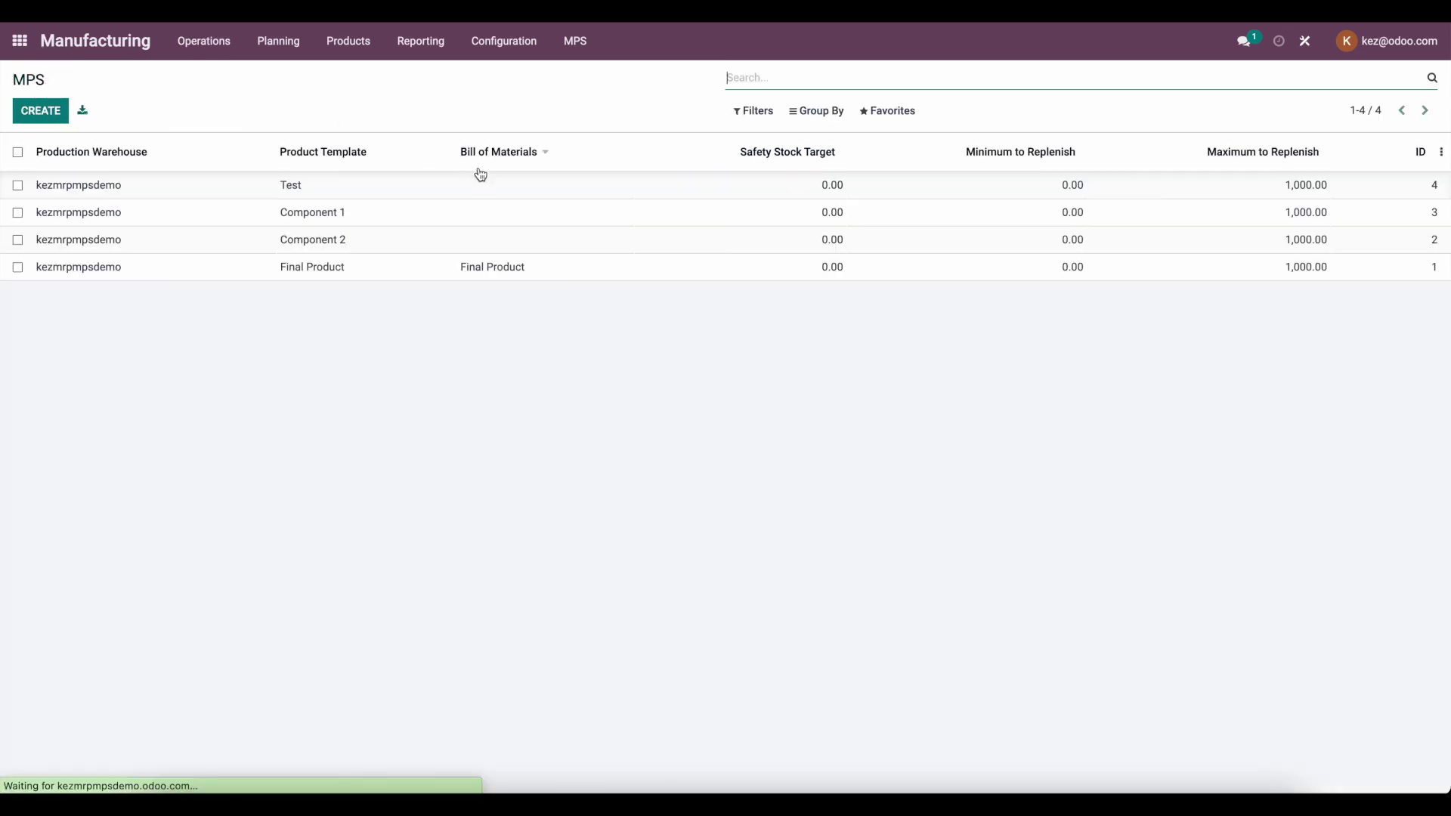
click(887, 114)
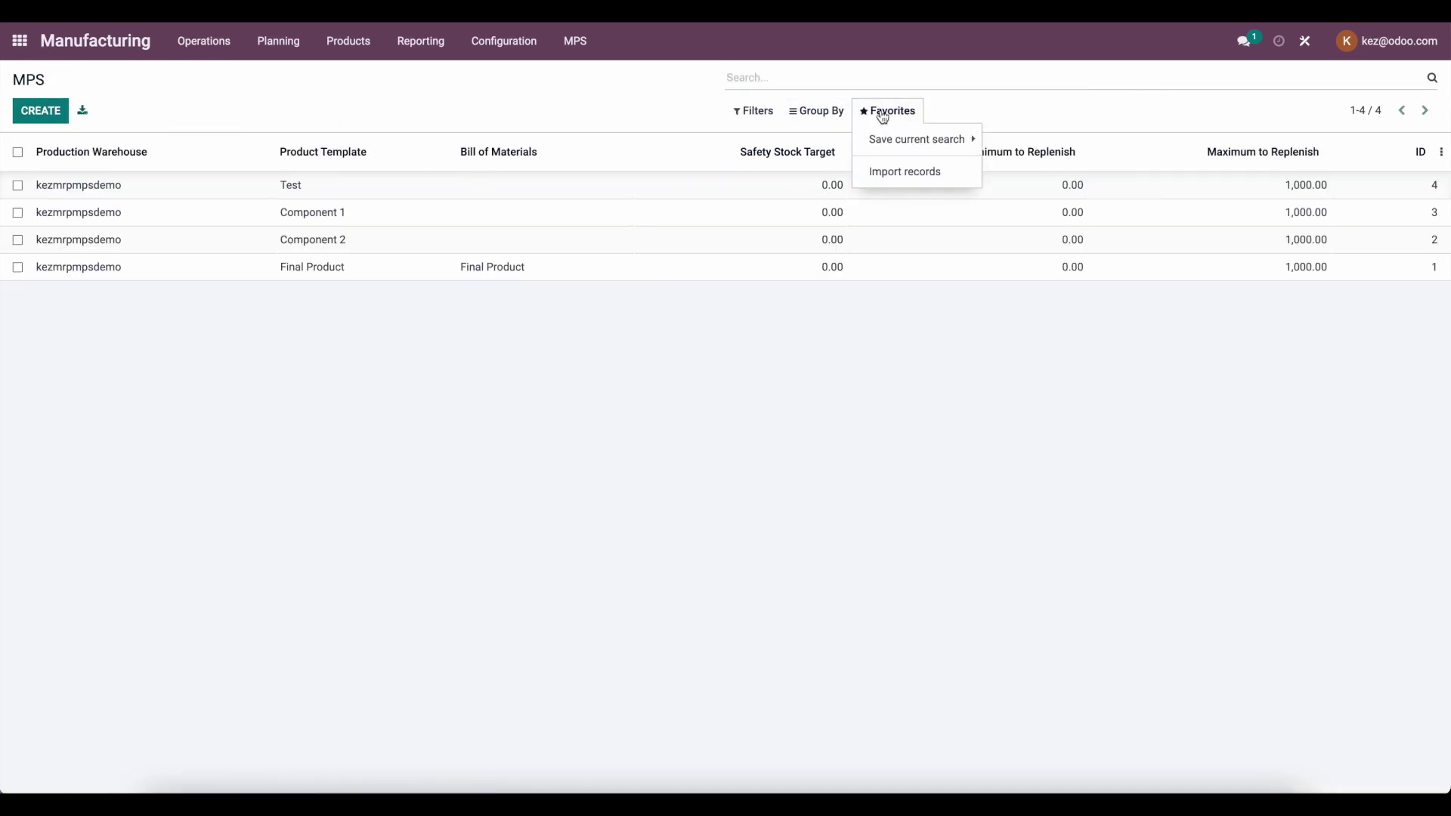
click(499, 104)
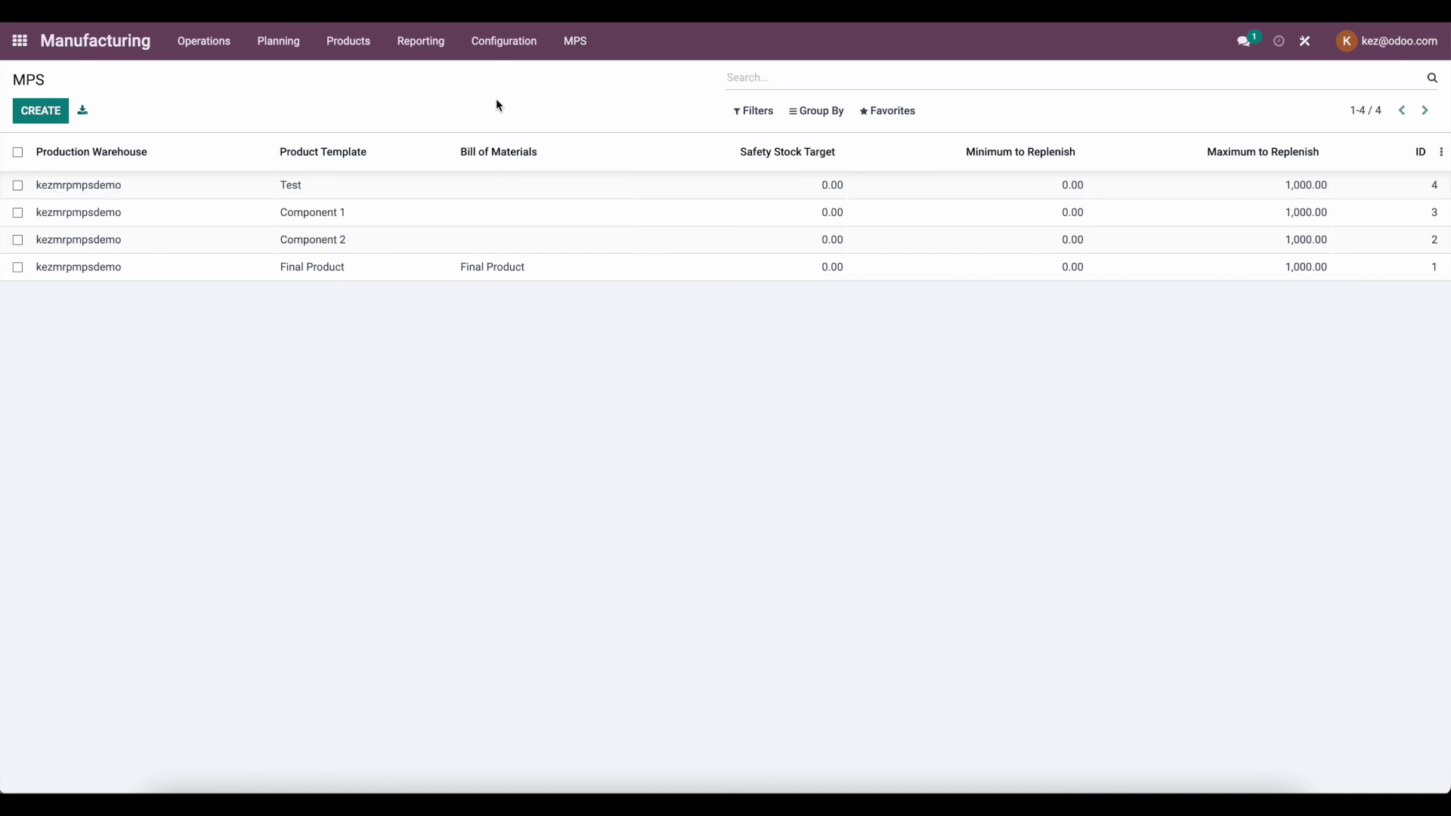
click(279, 44)
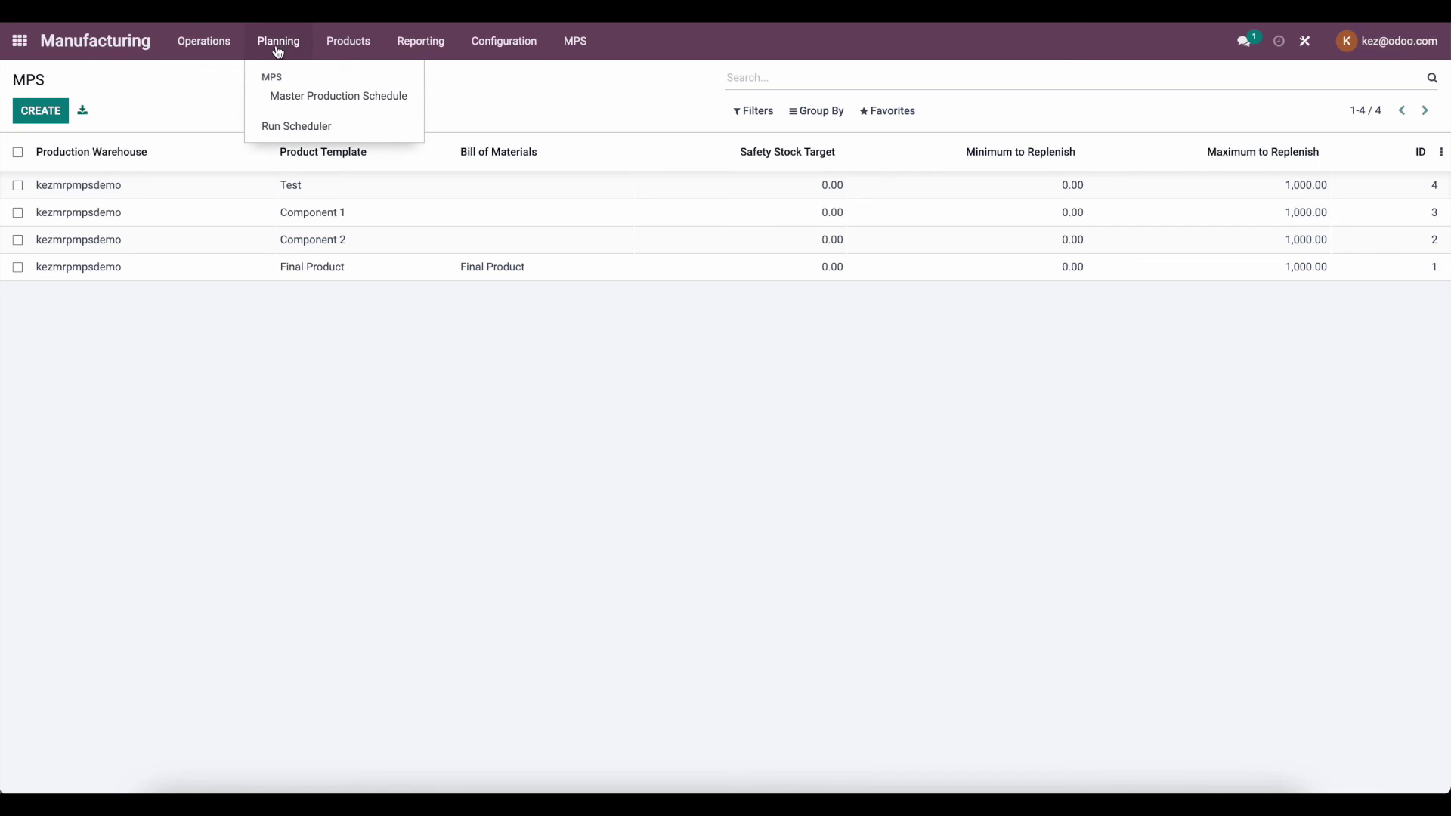
click(290, 98)
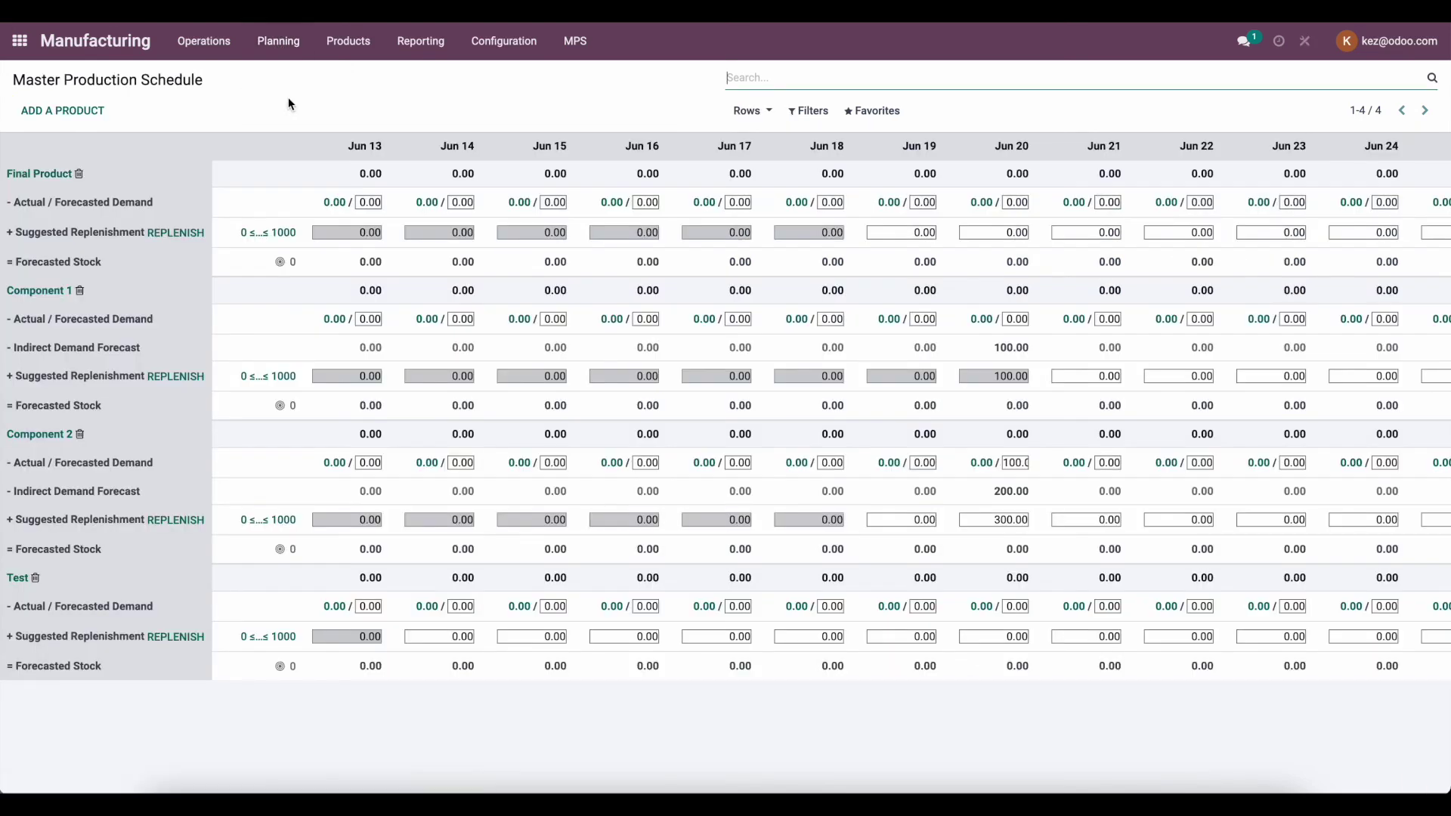